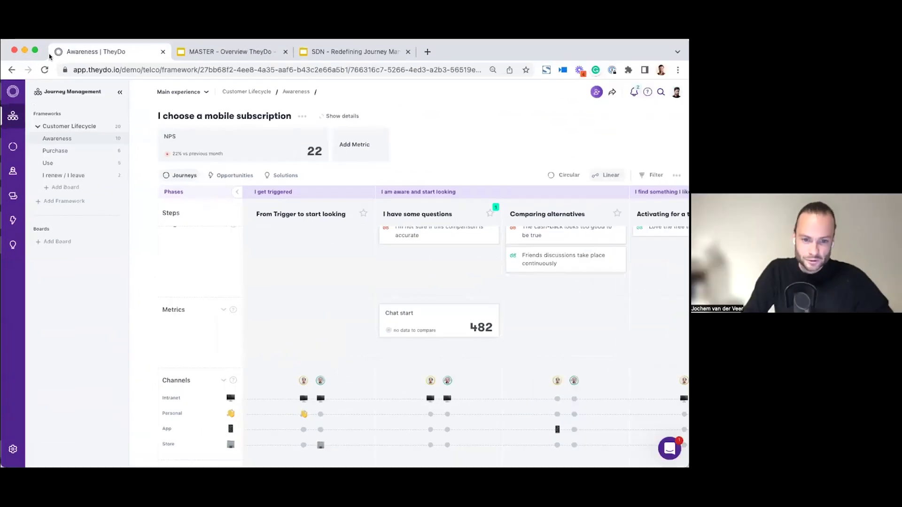
Step: Reduce the page zoom to 67% and collapse the Journey Management sidebar to widen the journey map
{"action": "key", "text": "ctrl+minus"}
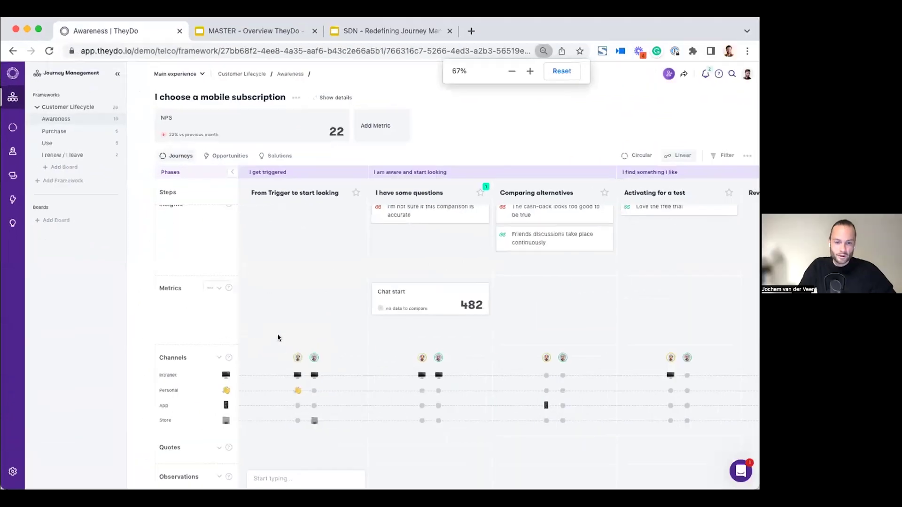
{"action": "scroll", "coordinate": [278, 337], "scroll_direction": "up", "scroll_amount": 5}
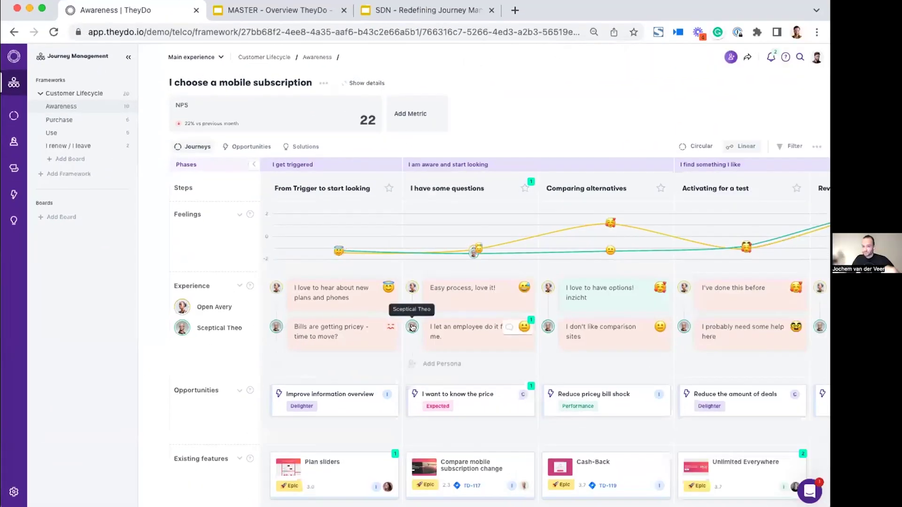
{"action": "scroll", "coordinate": [412, 325], "scroll_direction": "right", "scroll_amount": 3}
{"action": "scroll", "coordinate": [412, 324], "scroll_direction": "left", "scroll_amount": 3}
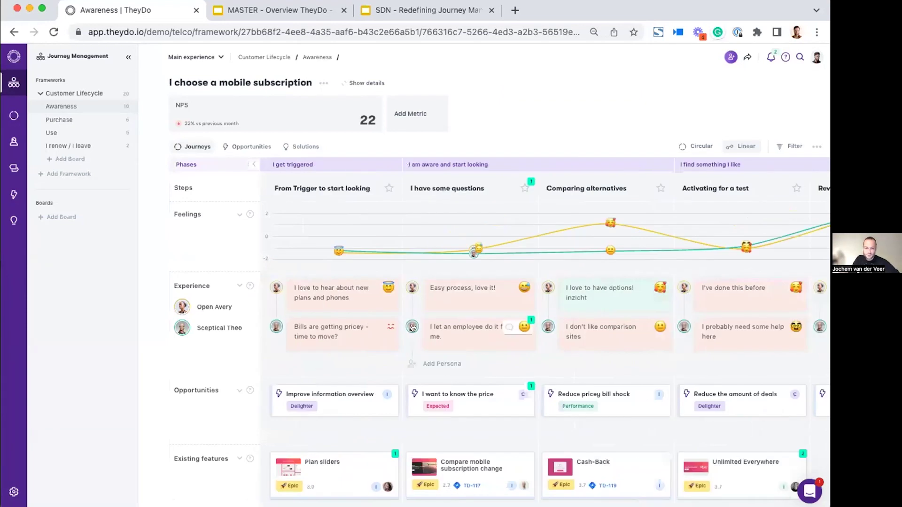
{"action": "left_click", "coordinate": [127, 58]}
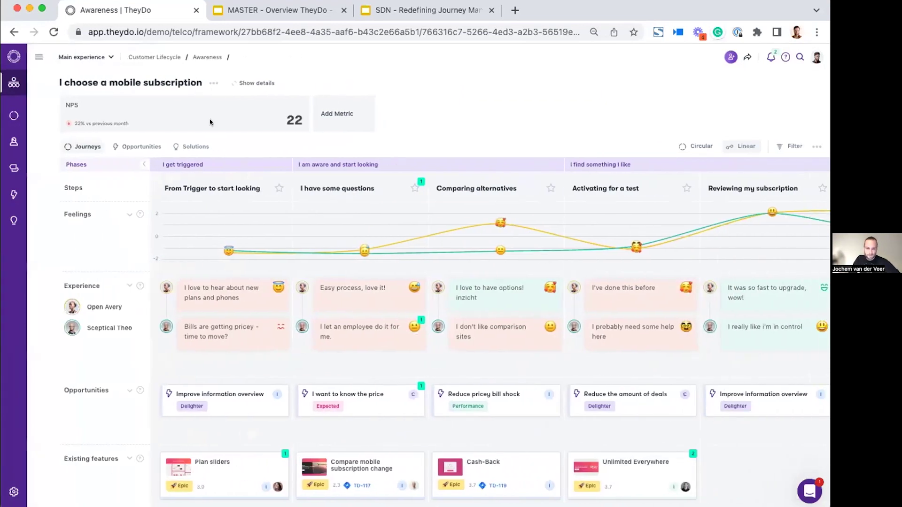
Step: Go up to the Awareness board and open the "I choose a mobile subscription" journey from its Summary lane
{"action": "left_click", "coordinate": [205, 58]}
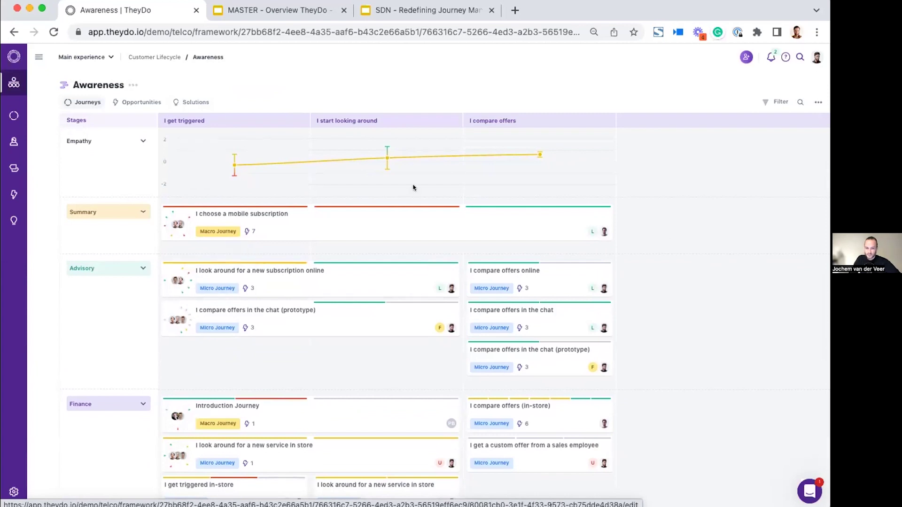
{"action": "left_click", "coordinate": [400, 209]}
{"action": "scroll", "coordinate": [318, 375], "scroll_direction": "down", "scroll_amount": 1}
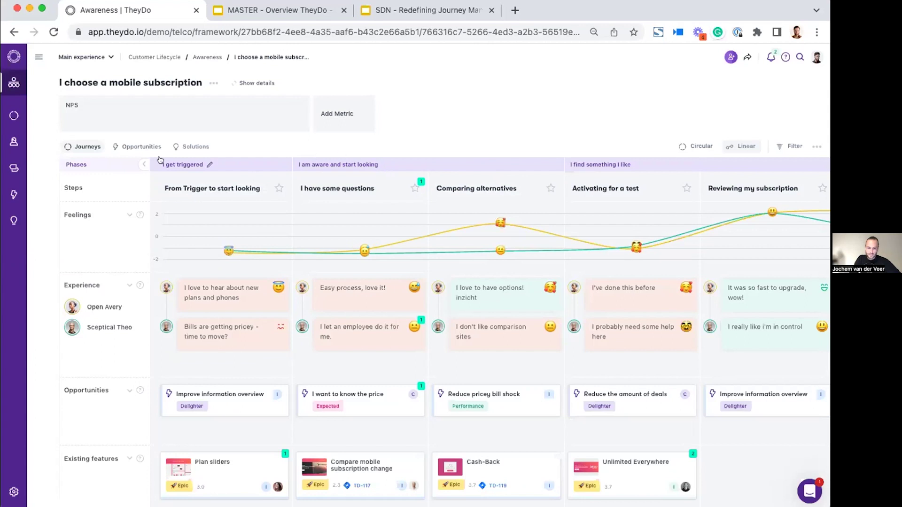
Step: Move the "I get triggered" phase to the end of the journey's phases, after "I find something I like"
{"action": "left_click", "coordinate": [209, 164]}
{"action": "left_click_drag", "start_coordinate": [148, 203], "coordinate": [145, 220]}
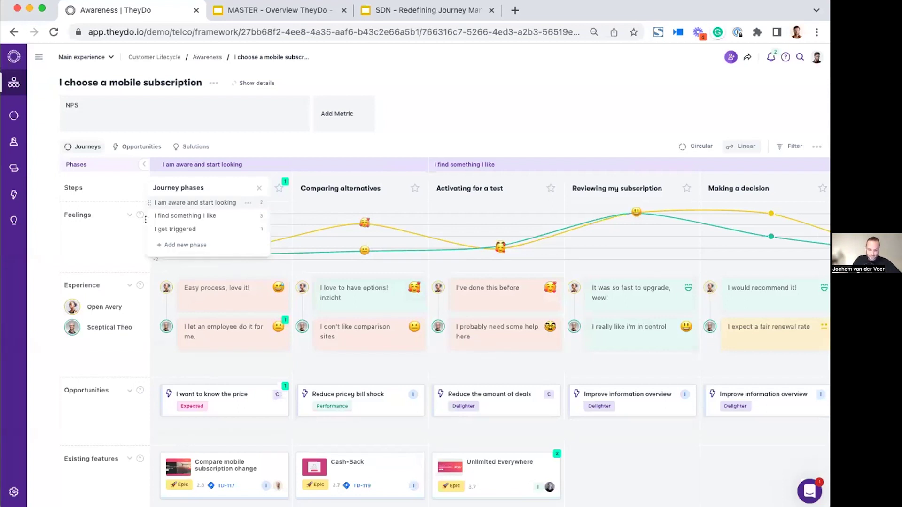
{"action": "left_click", "coordinate": [540, 122]}
Step: Lower the first persona's feeling score for the "Comparing alternatives" step to -1.3
{"action": "scroll", "coordinate": [488, 275], "scroll_direction": "down", "scroll_amount": 5}
{"action": "scroll", "coordinate": [511, 202], "scroll_direction": "up", "scroll_amount": 5}
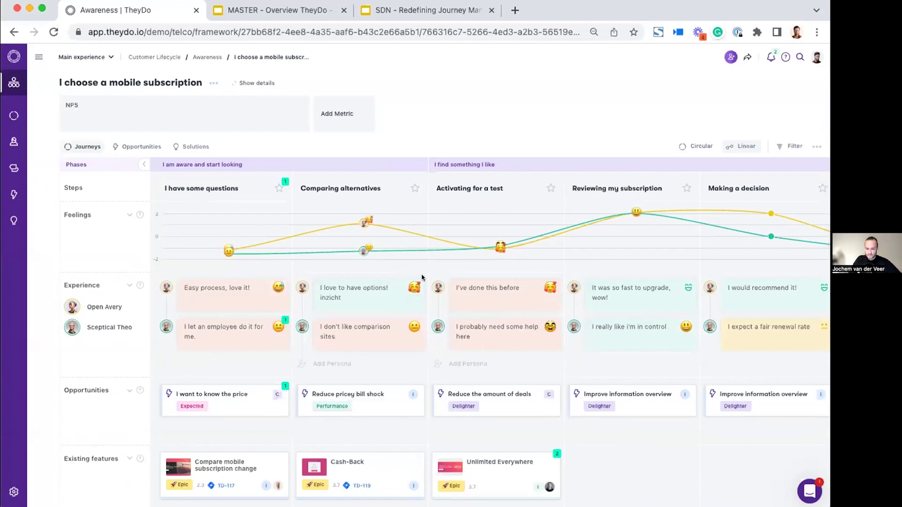
{"action": "left_click", "coordinate": [414, 287]}
{"action": "left_click_drag", "start_coordinate": [436, 275], "coordinate": [435, 313]}
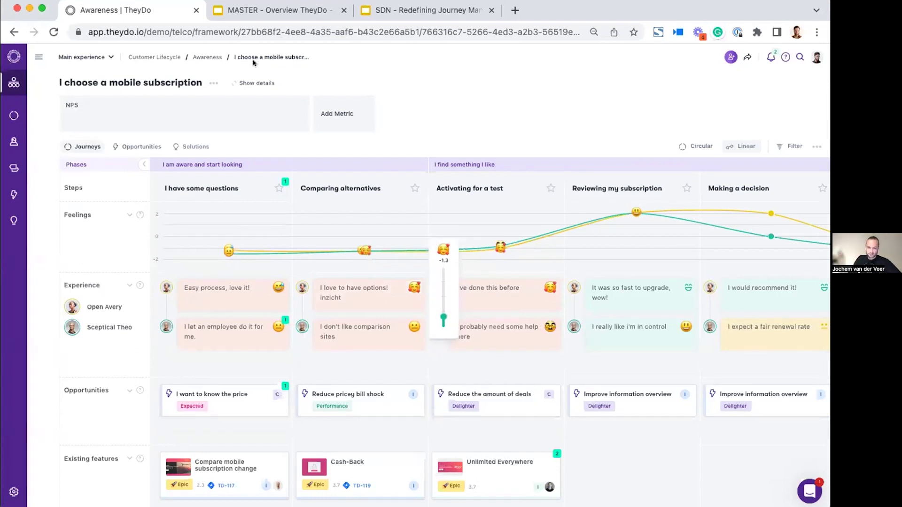
Step: Show the journey's details, including type, owner, status and tags, and return to the Awareness board
{"action": "left_click", "coordinate": [236, 83]}
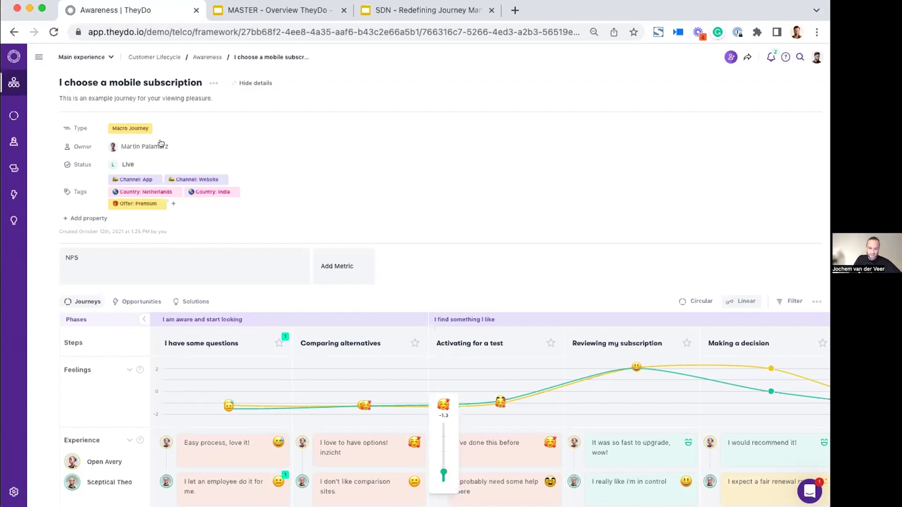
{"action": "left_click", "coordinate": [208, 57]}
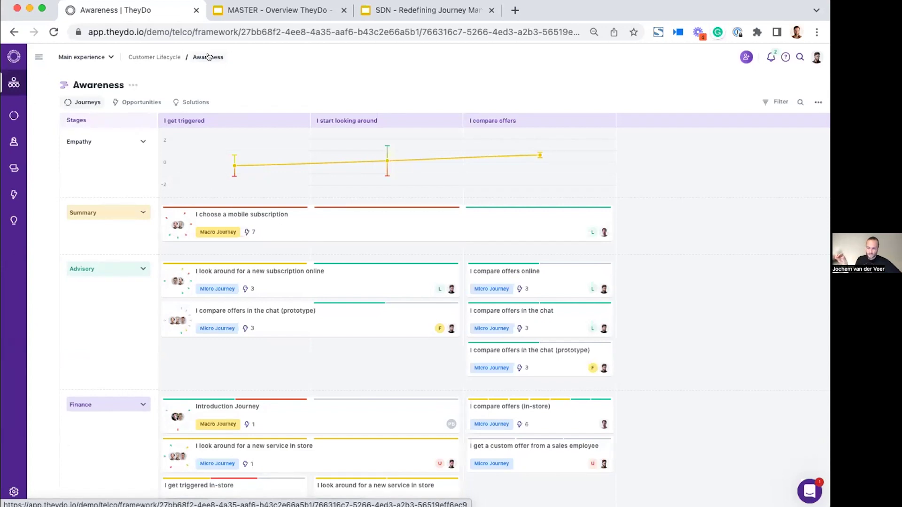
Step: Enlarge the page zoom to 75% and shorten the "I look around for a new subscription online" journey to start at "I start looking around"
{"action": "key", "text": "super+equal"}
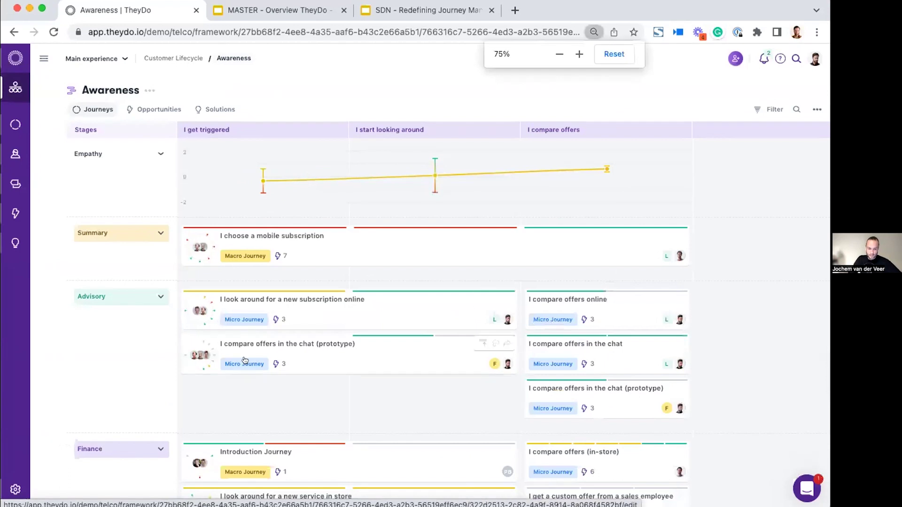
{"action": "scroll", "coordinate": [245, 360], "scroll_direction": "down", "scroll_amount": 2}
{"action": "scroll", "coordinate": [245, 360], "scroll_direction": "up", "scroll_amount": 2}
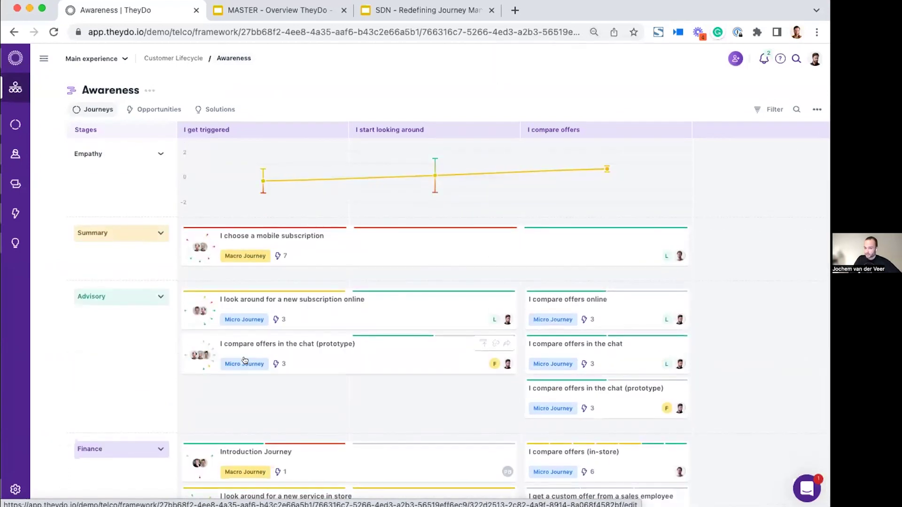
{"action": "left_click_drag", "start_coordinate": [188, 311], "coordinate": [350, 307]}
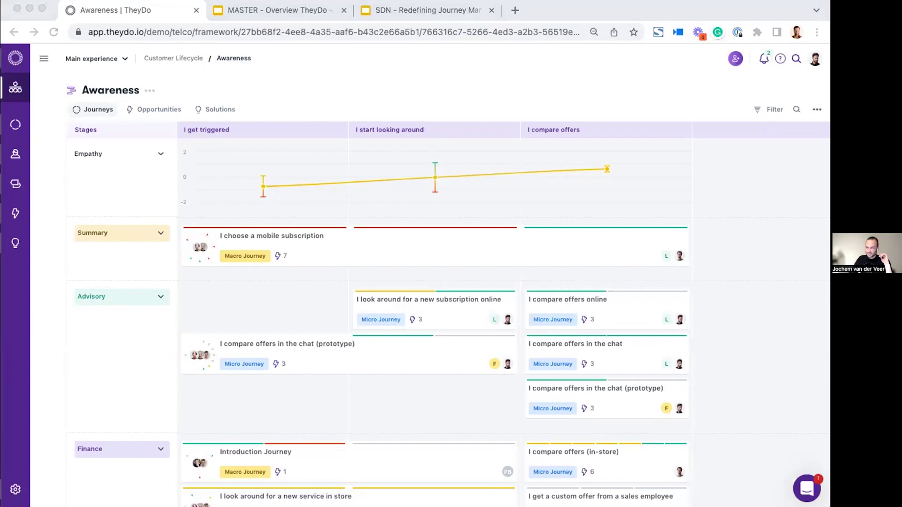
Step: In the "I choose a mobile subscription" journey, swap the "Reduce pricey bill shock" and "Reduce the amount of deals" opportunities between their steps
{"action": "left_click", "coordinate": [231, 225]}
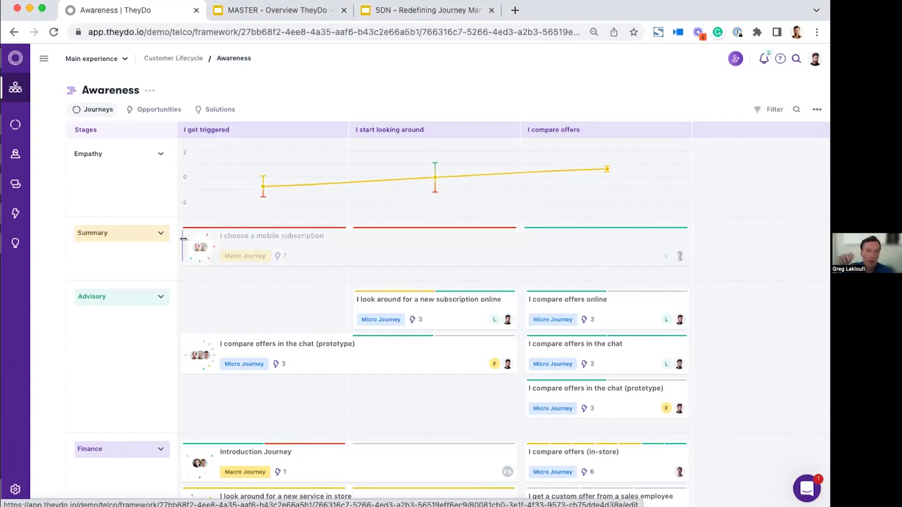
{"action": "left_click", "coordinate": [313, 249]}
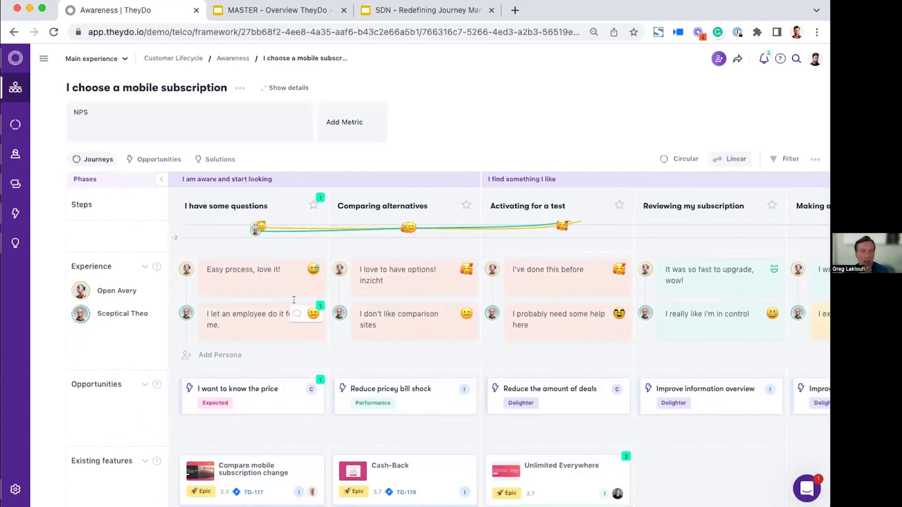
{"action": "scroll", "coordinate": [294, 303], "scroll_direction": "down", "scroll_amount": 1}
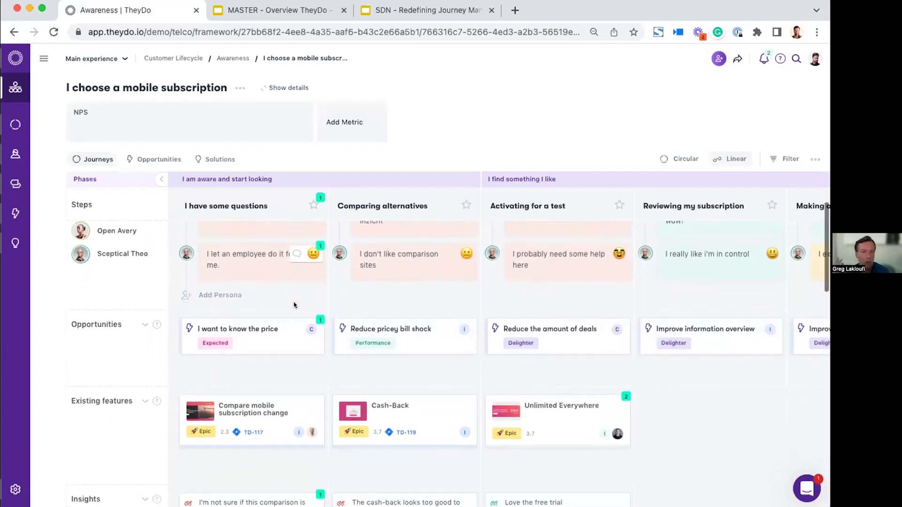
{"action": "left_click_drag", "start_coordinate": [399, 389], "coordinate": [527, 387]}
{"action": "left_click_drag", "start_coordinate": [545, 430], "coordinate": [364, 389]}
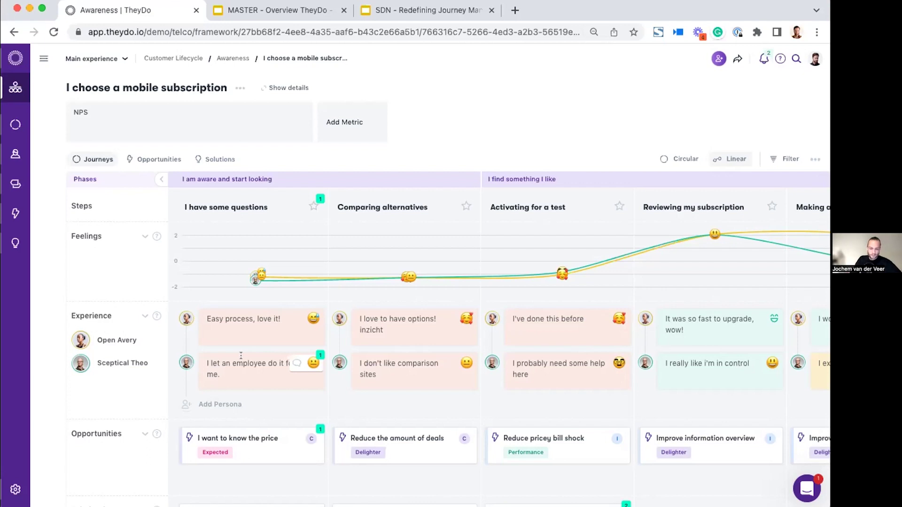
Step: View the full profile of the first persona in the Experience lane and close it without changes
{"action": "left_click", "coordinate": [84, 370]}
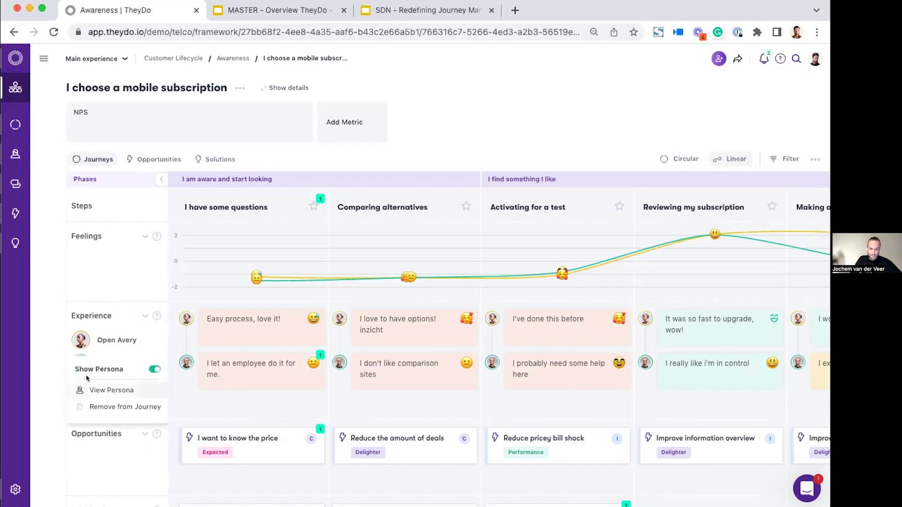
{"action": "left_click", "coordinate": [98, 390]}
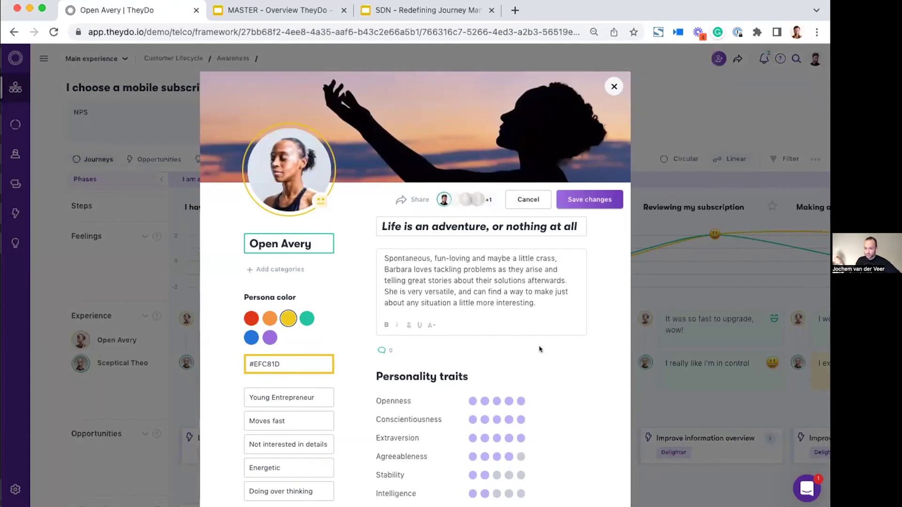
{"action": "left_click", "coordinate": [612, 85]}
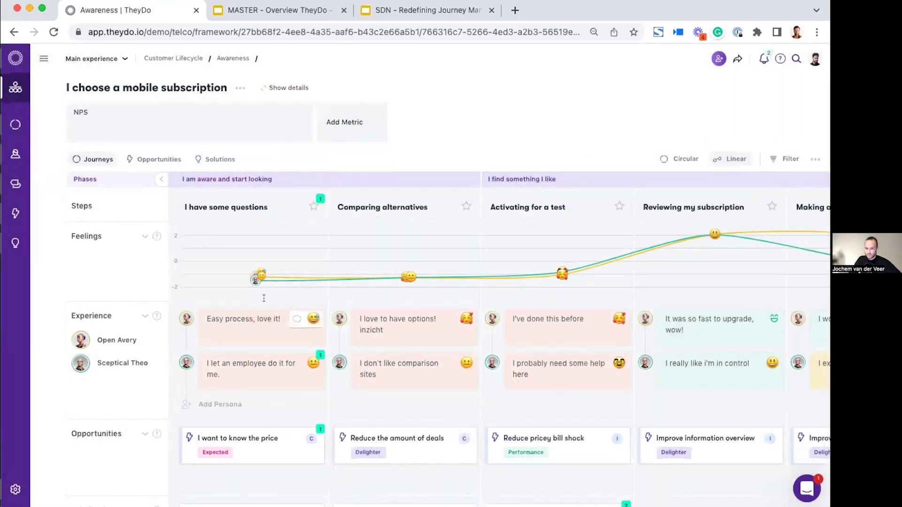
Step: Check the persona and lane filters and set the journey's persona empathy display to Aggregated
{"action": "left_click", "coordinate": [782, 160]}
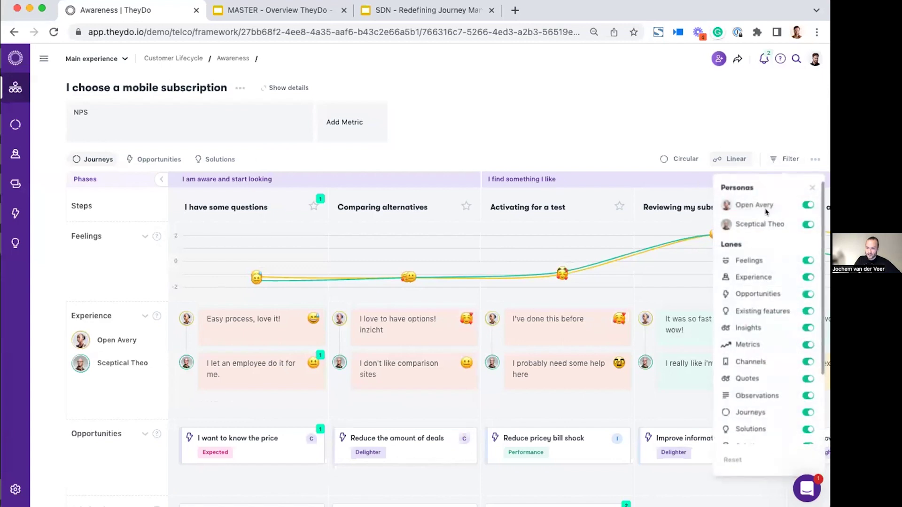
{"action": "left_click", "coordinate": [815, 159]}
{"action": "left_click", "coordinate": [748, 262]}
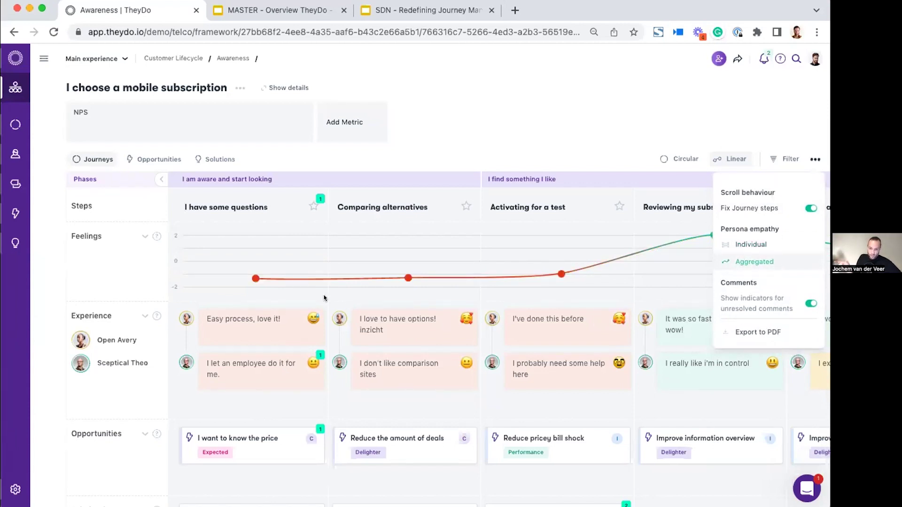
Step: Go up to the Customer Lifecycle framework and examine its boards and the option for adding another board
{"action": "left_click", "coordinate": [219, 57]}
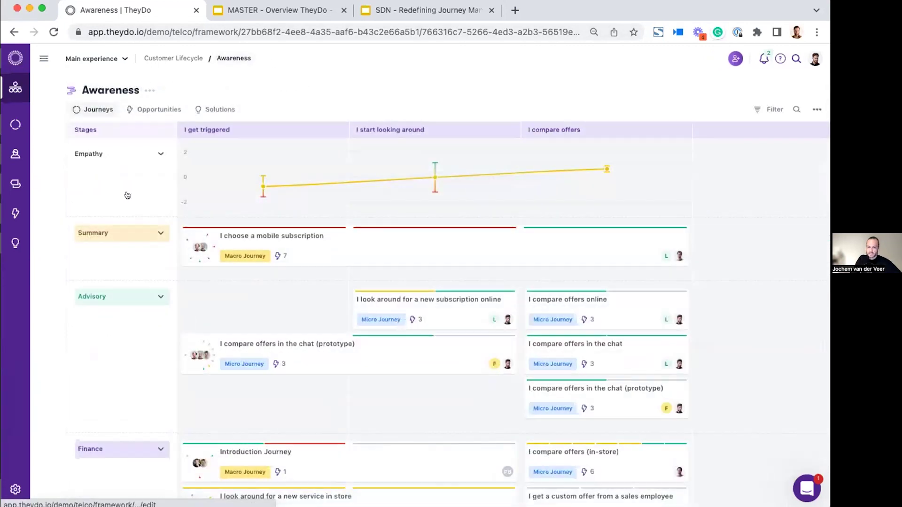
{"action": "left_click", "coordinate": [168, 60]}
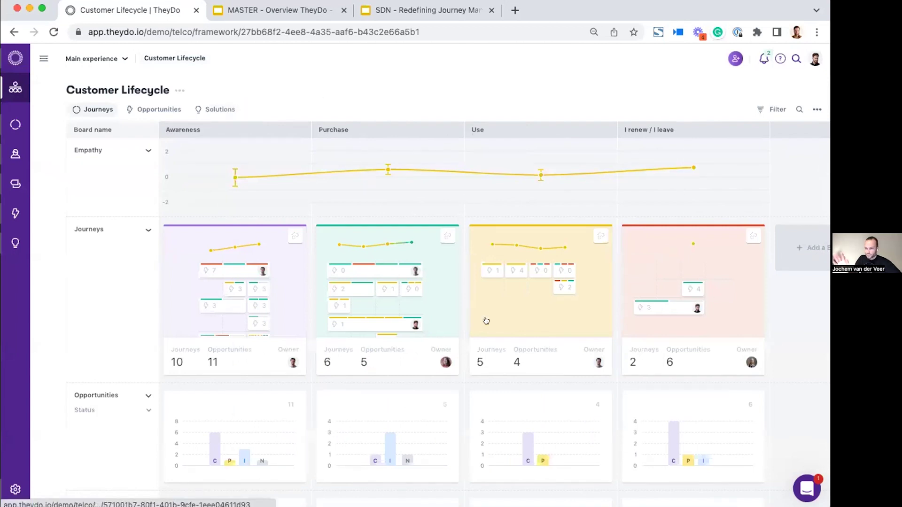
{"action": "scroll", "coordinate": [486, 321], "scroll_direction": "right", "scroll_amount": 3}
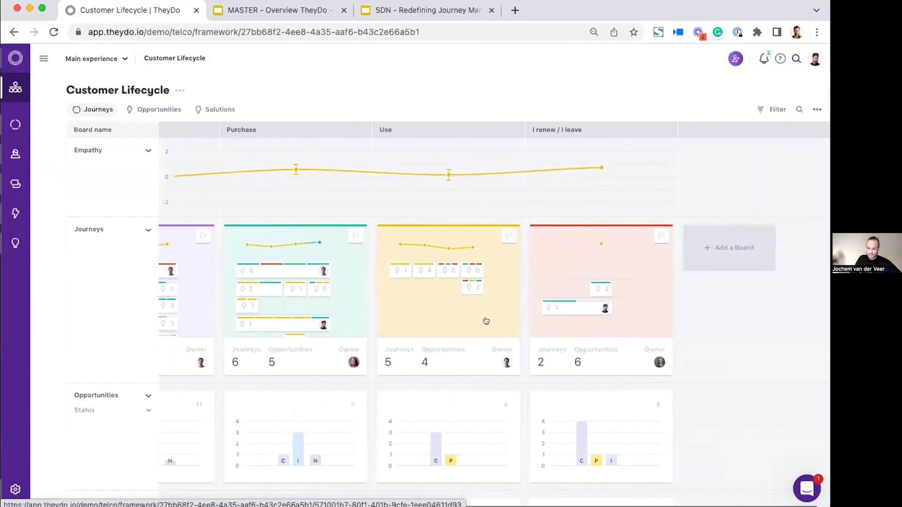
{"action": "scroll", "coordinate": [731, 312], "scroll_direction": "left", "scroll_amount": 3}
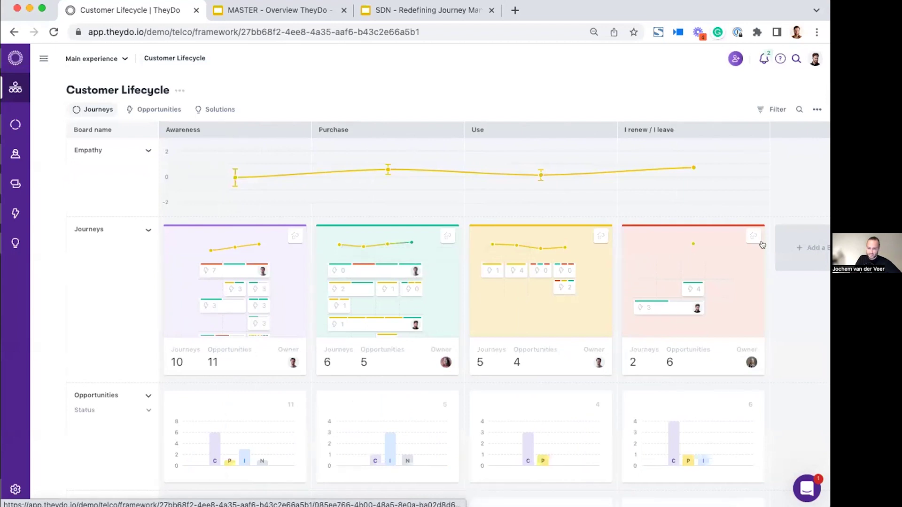
{"action": "left_click", "coordinate": [800, 253]}
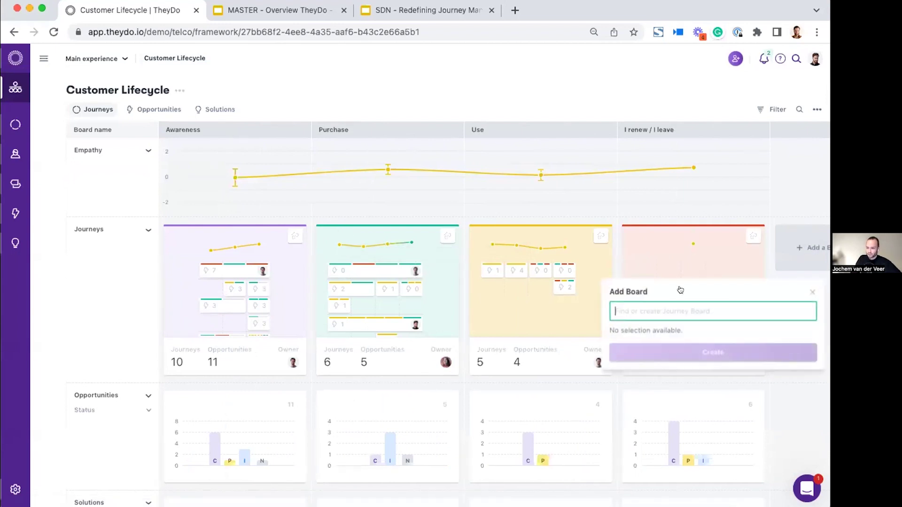
{"action": "left_click", "coordinate": [812, 291]}
Step: On the Awareness board, remap the mobile subscription journey's "I am aware and start looking" to "I get triggered" and "I find something I like" to "I start looking around"
{"action": "left_click", "coordinate": [283, 290]}
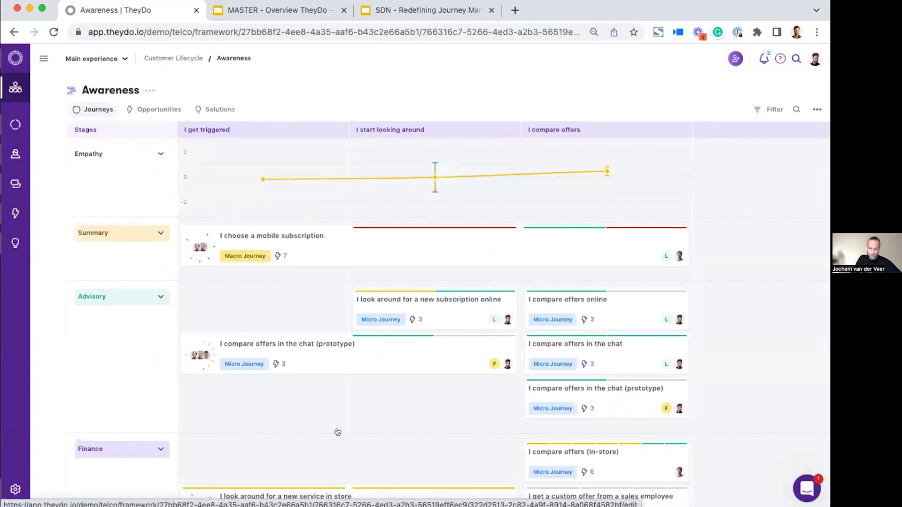
{"action": "left_click_drag", "start_coordinate": [183, 245], "coordinate": [357, 243]}
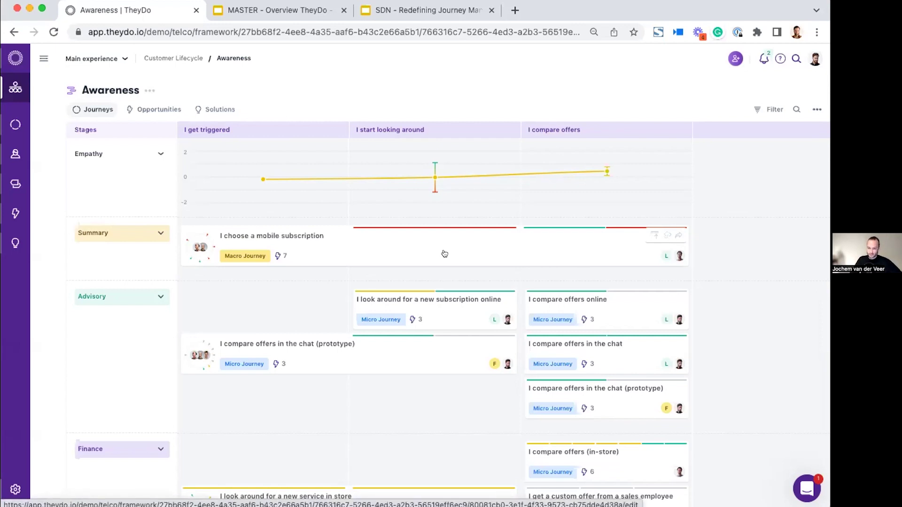
{"action": "left_click", "coordinate": [654, 234]}
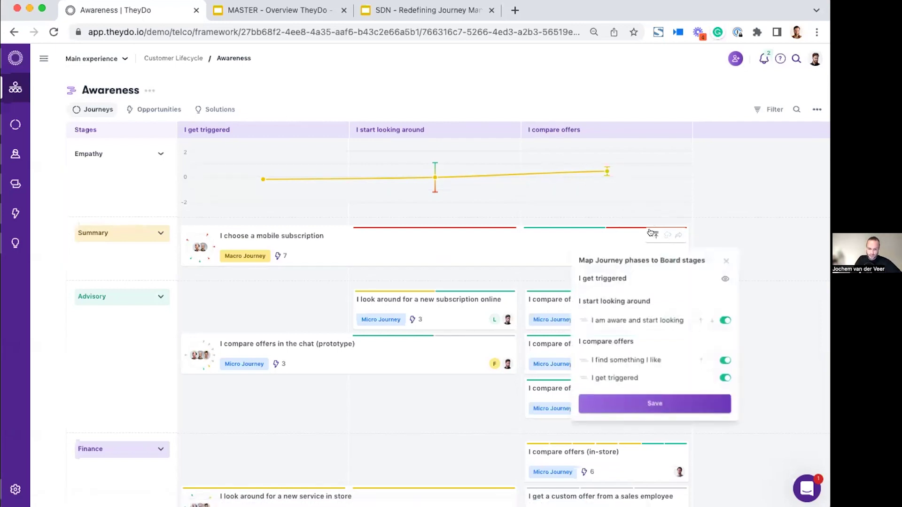
{"action": "left_click", "coordinate": [699, 320]}
{"action": "left_click", "coordinate": [700, 359]}
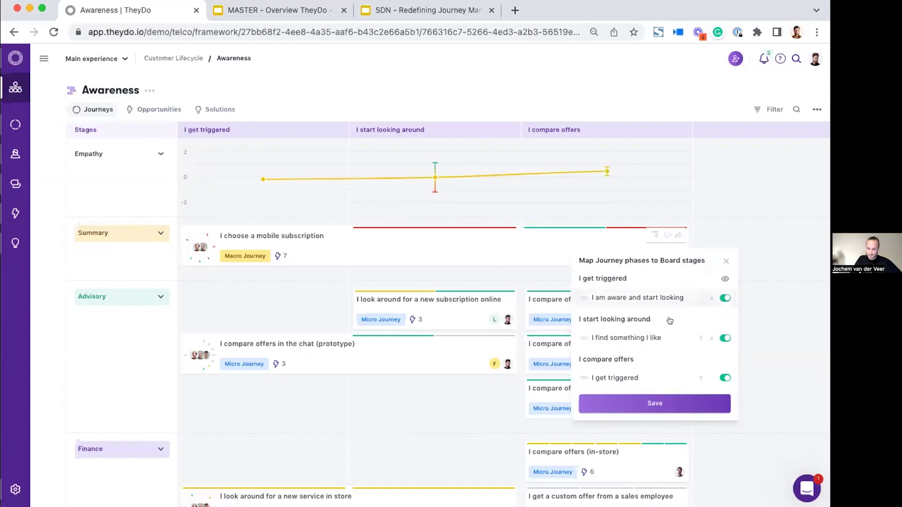
{"action": "left_click", "coordinate": [629, 404]}
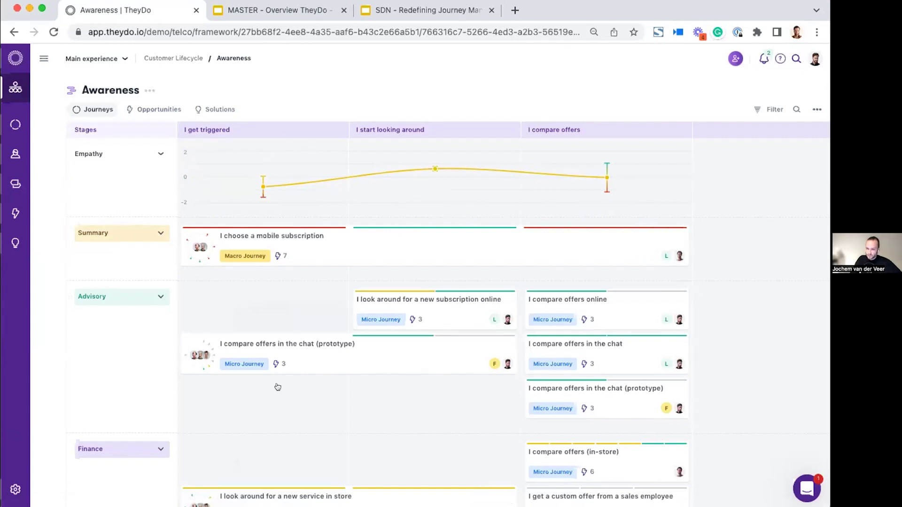
Step: Rename the Advisory lane to EU and the Finance lane to US on the Awareness board
{"action": "scroll", "coordinate": [250, 272], "scroll_direction": "down", "scroll_amount": 2}
{"action": "scroll", "coordinate": [250, 272], "scroll_direction": "up", "scroll_amount": 3}
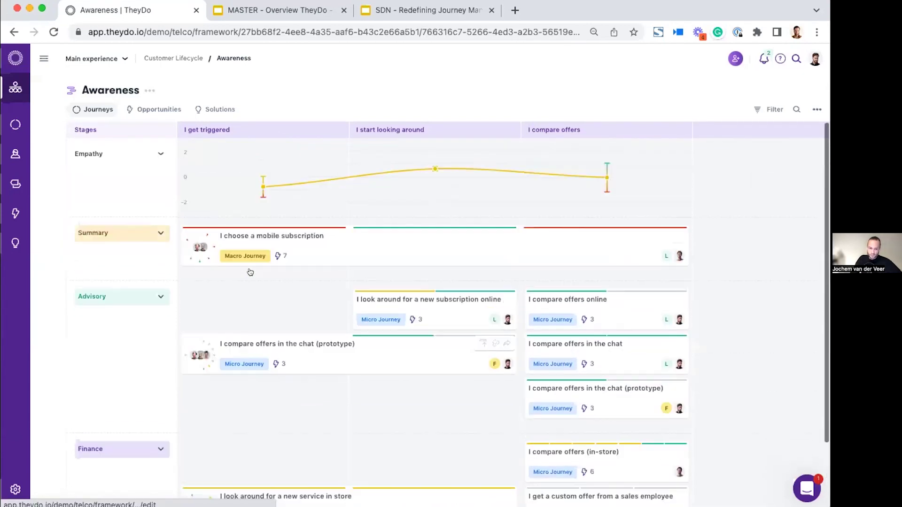
{"action": "left_click", "coordinate": [94, 296]}
{"action": "double_click", "coordinate": [94, 296]}
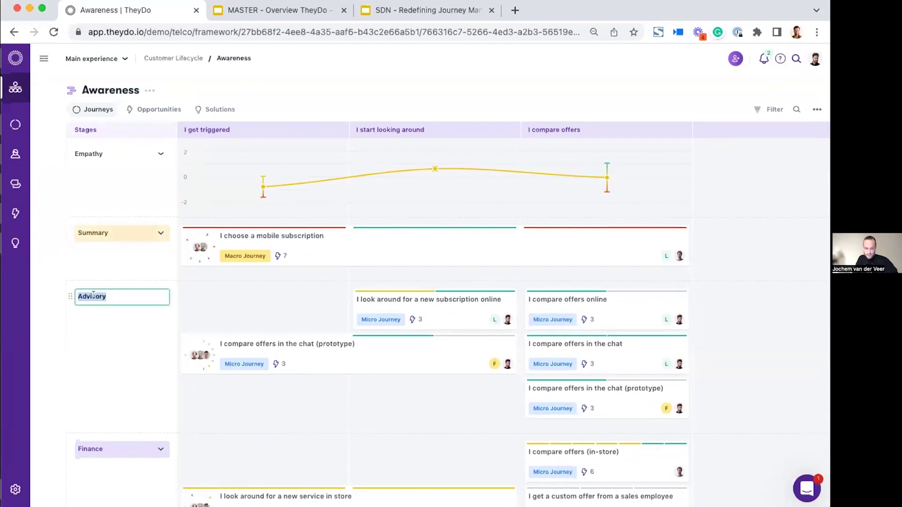
{"action": "type", "text": "EU"}
{"action": "double_click", "coordinate": [94, 449]}
{"action": "type", "text": "US"}
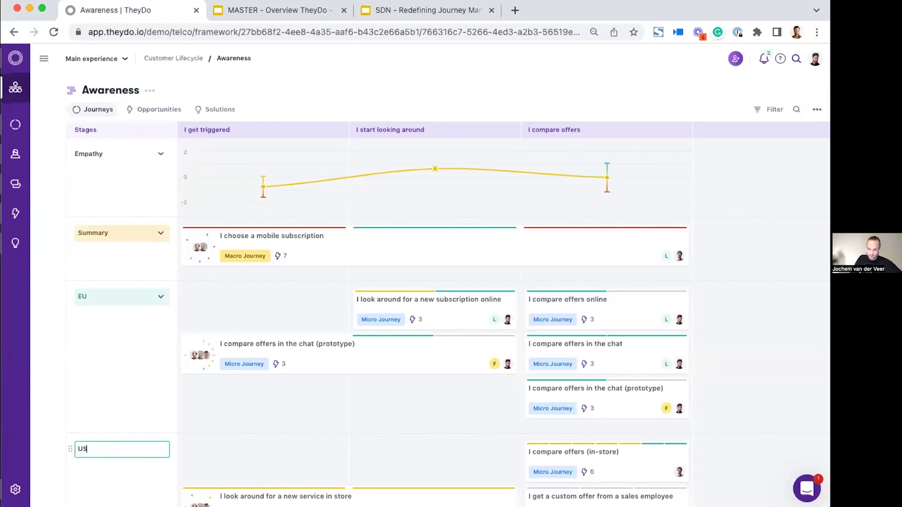
{"action": "left_click", "coordinate": [96, 388]}
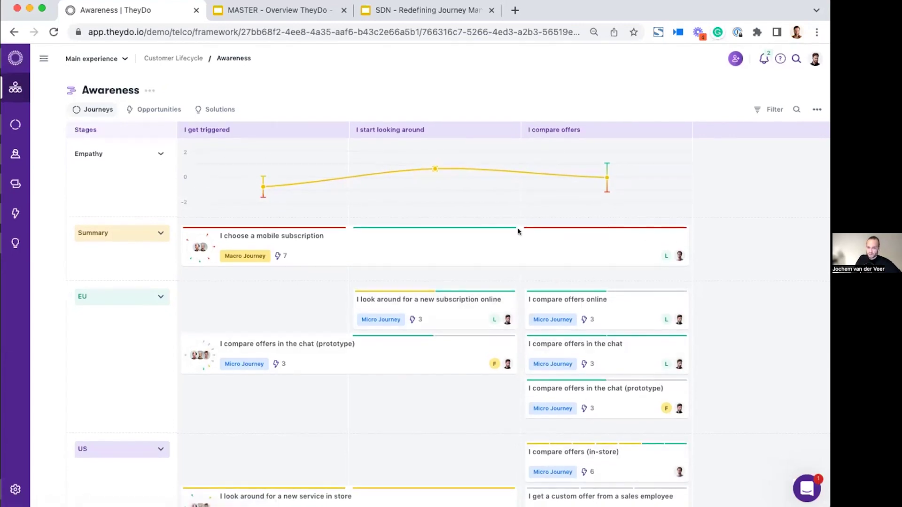
Step: Filter the Awareness board by each of the first three personas in turn, clearing each persona filter after viewing it
{"action": "left_click", "coordinate": [761, 109]}
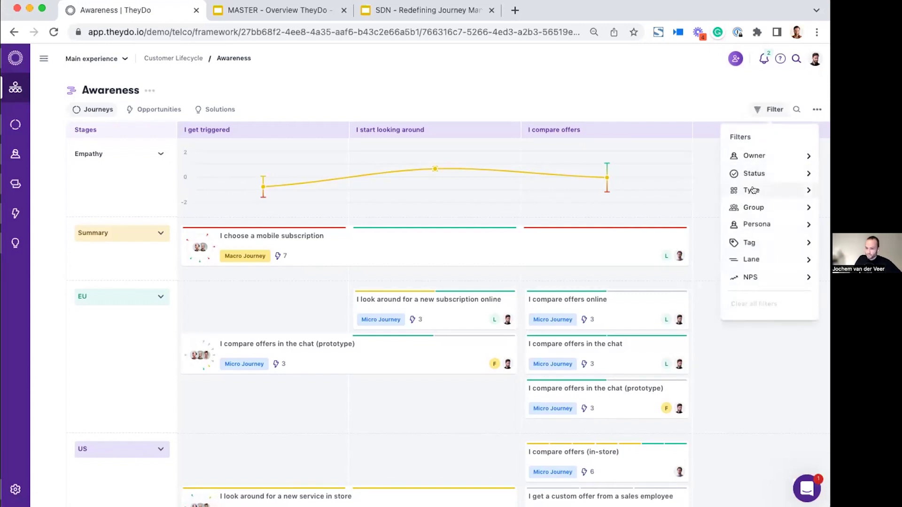
{"action": "left_click", "coordinate": [750, 224]}
{"action": "left_click", "coordinate": [595, 217]}
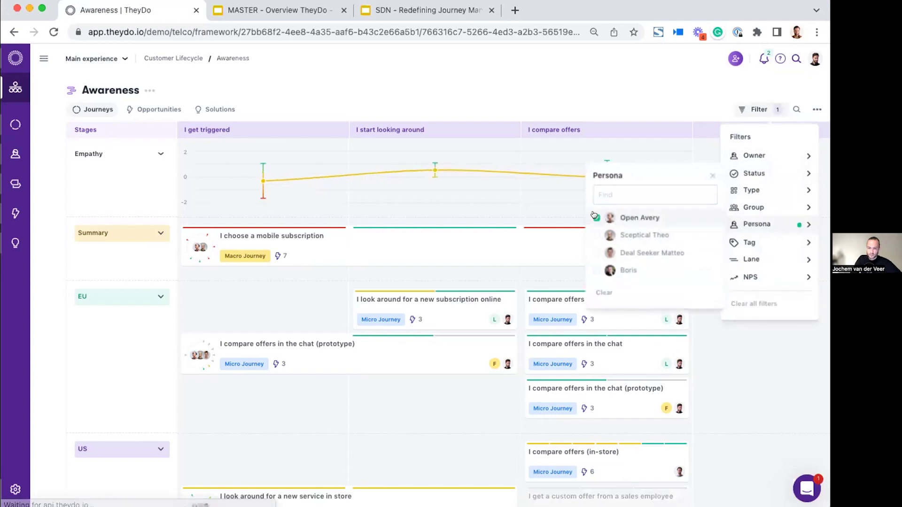
{"action": "left_click", "coordinate": [595, 216]}
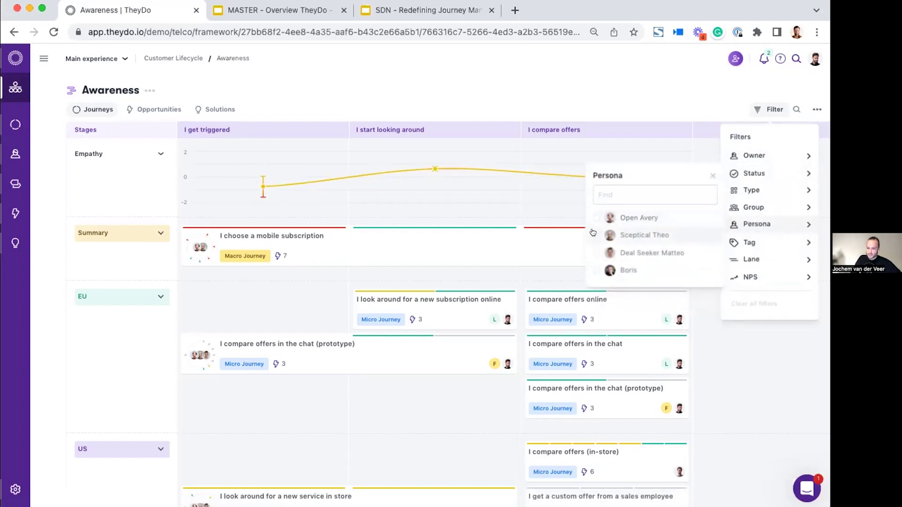
{"action": "left_click", "coordinate": [595, 234]}
{"action": "left_click", "coordinate": [595, 234]}
{"action": "left_click", "coordinate": [595, 252]}
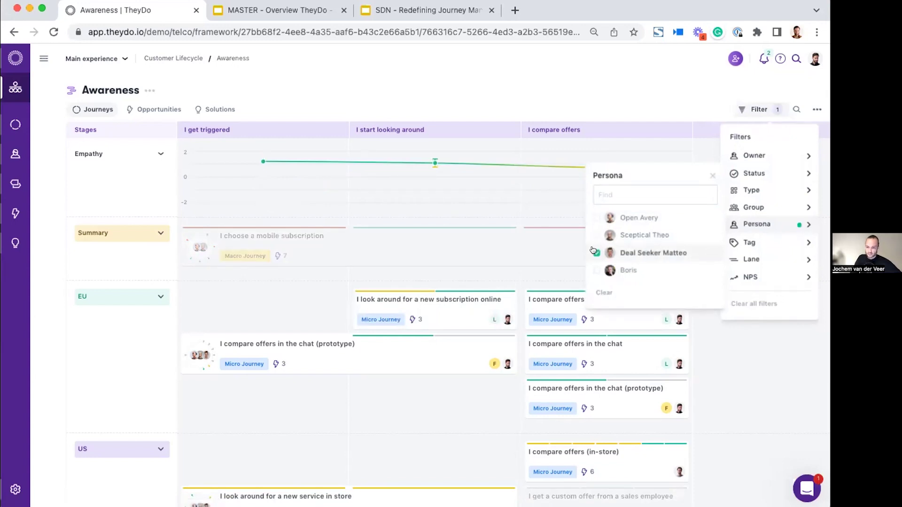
{"action": "left_click", "coordinate": [596, 253]}
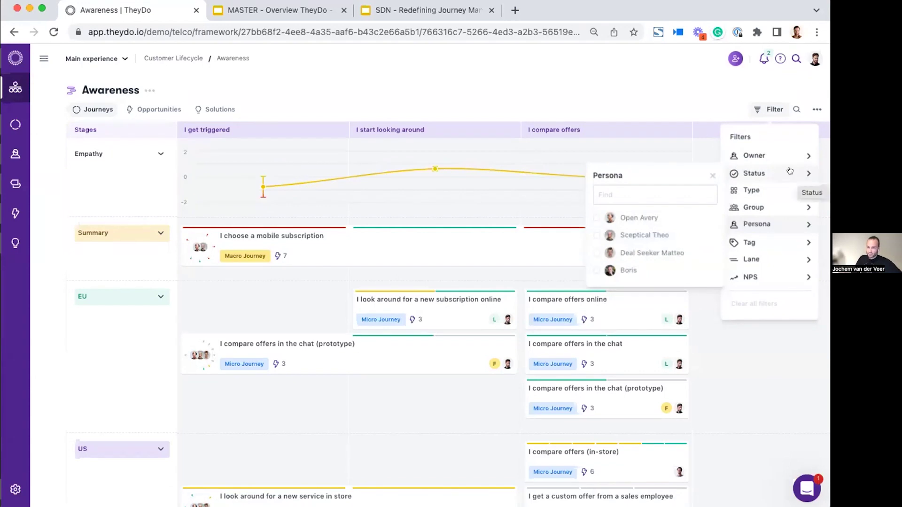
Step: Filter the board by the first listed owner, then by the second owner only
{"action": "left_click", "coordinate": [775, 155]}
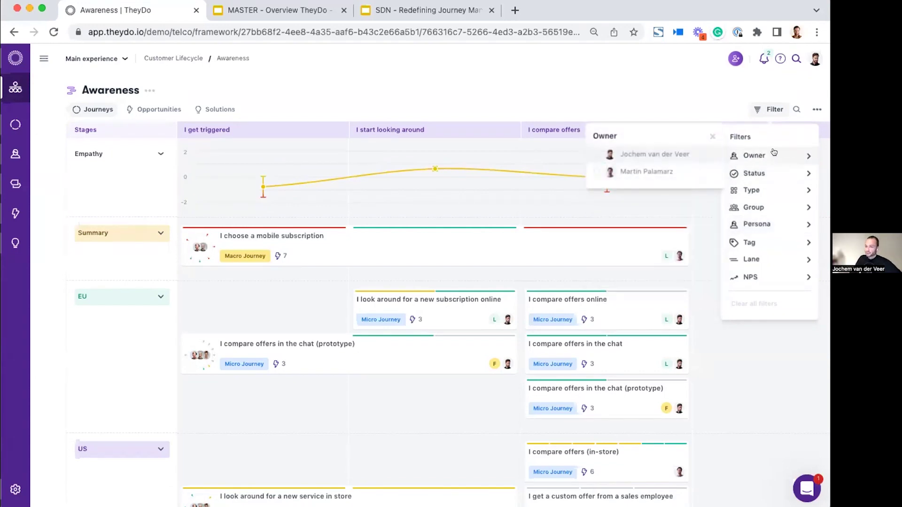
{"action": "left_click", "coordinate": [595, 153]}
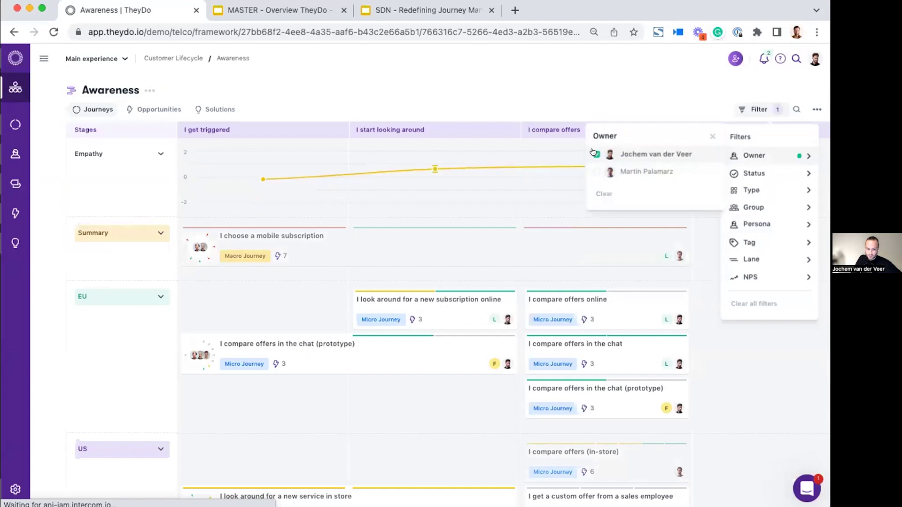
{"action": "left_click", "coordinate": [595, 154]}
{"action": "left_click", "coordinate": [593, 171]}
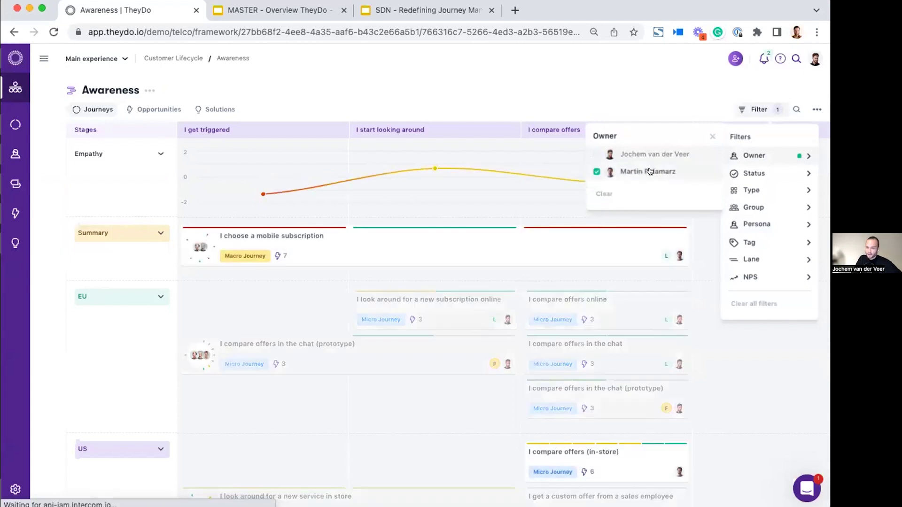
Step: Combine the owner filter with the Macro Journey type, then clear both the type and owner filters
{"action": "left_click", "coordinate": [758, 189]}
{"action": "left_click", "coordinate": [588, 199]}
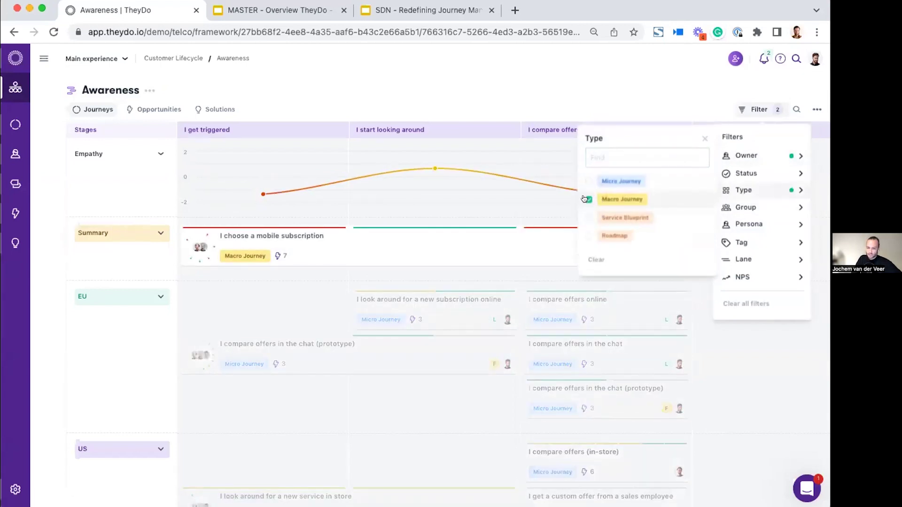
{"action": "left_click", "coordinate": [588, 199]}
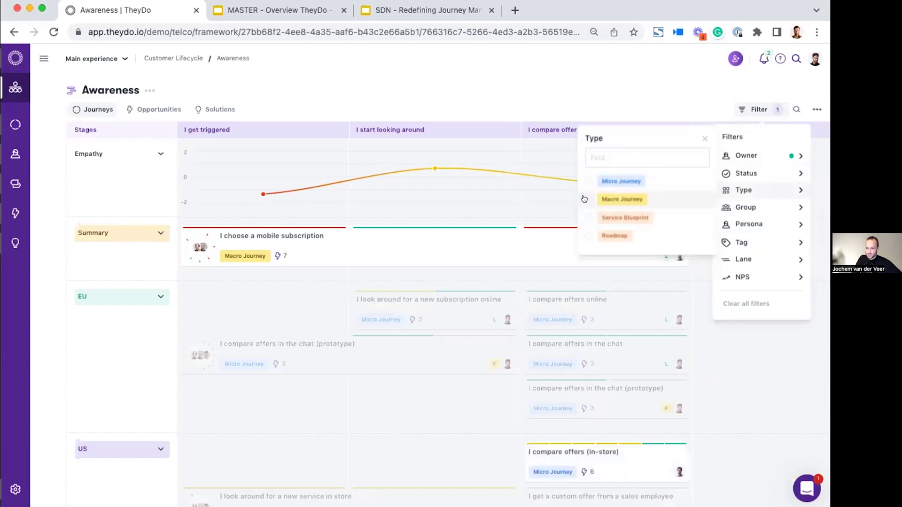
{"action": "left_click", "coordinate": [775, 155]}
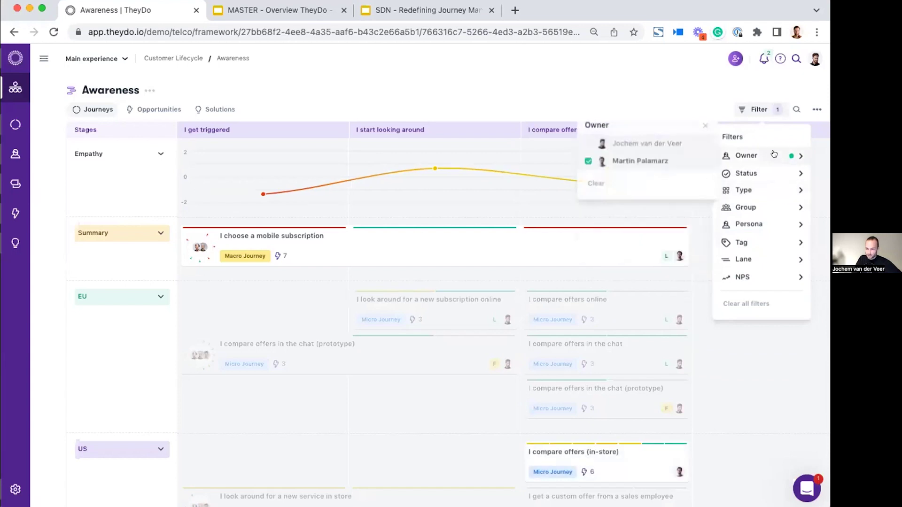
{"action": "left_click", "coordinate": [588, 161]}
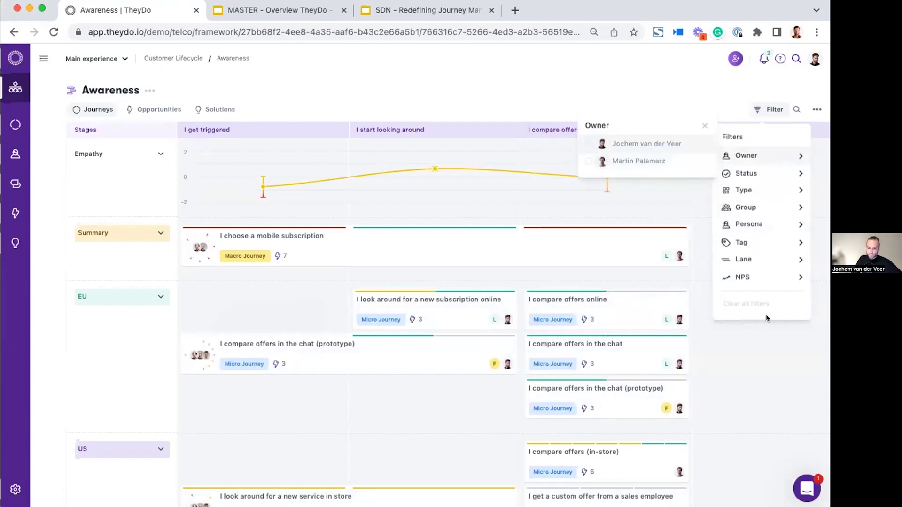
Step: In the EU lane, move the new-subscription-online journey to "I get triggered" and add "I choose a mobile subscription" under "I start looking around"
{"action": "left_click_drag", "start_coordinate": [459, 318], "coordinate": [236, 306]}
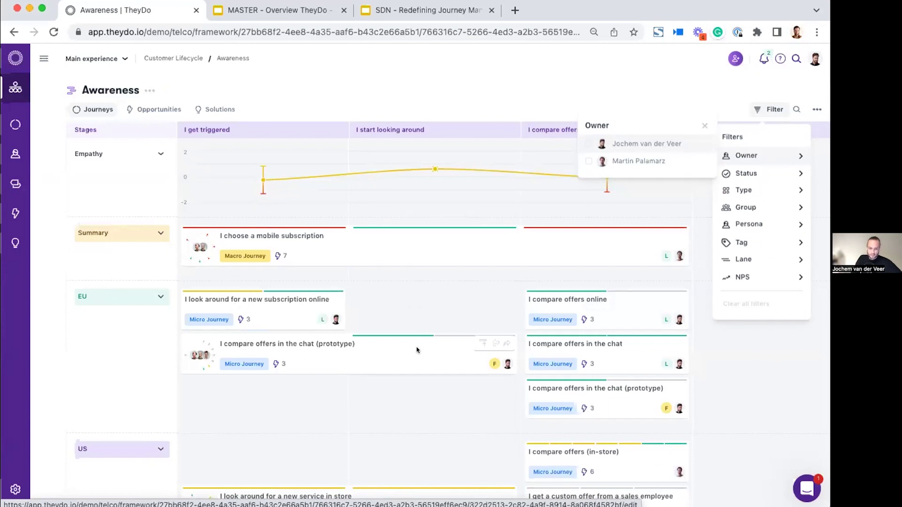
{"action": "left_click", "coordinate": [760, 106]}
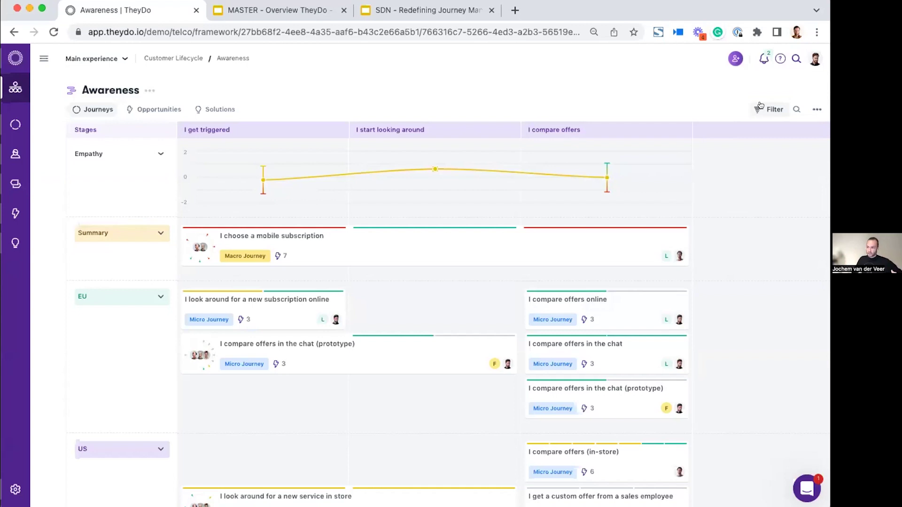
{"action": "left_click", "coordinate": [425, 308]}
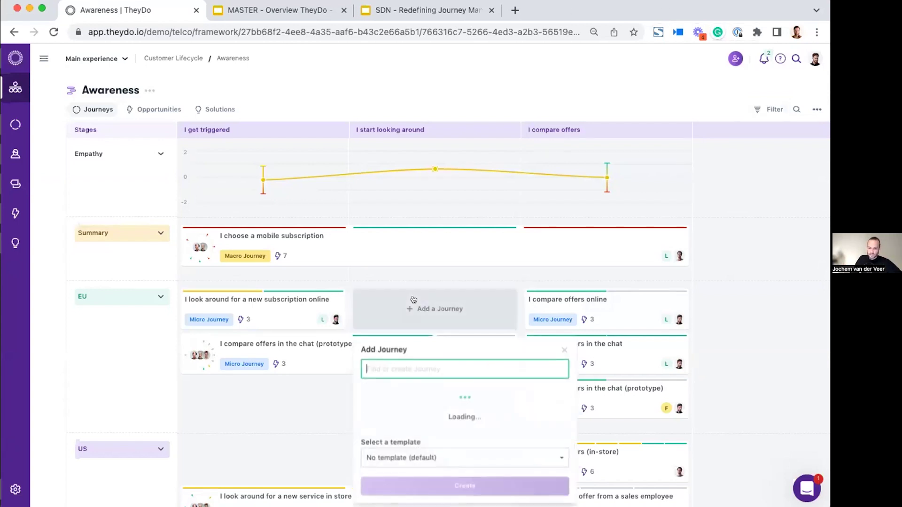
{"action": "scroll", "coordinate": [436, 423], "scroll_direction": "down", "scroll_amount": 3}
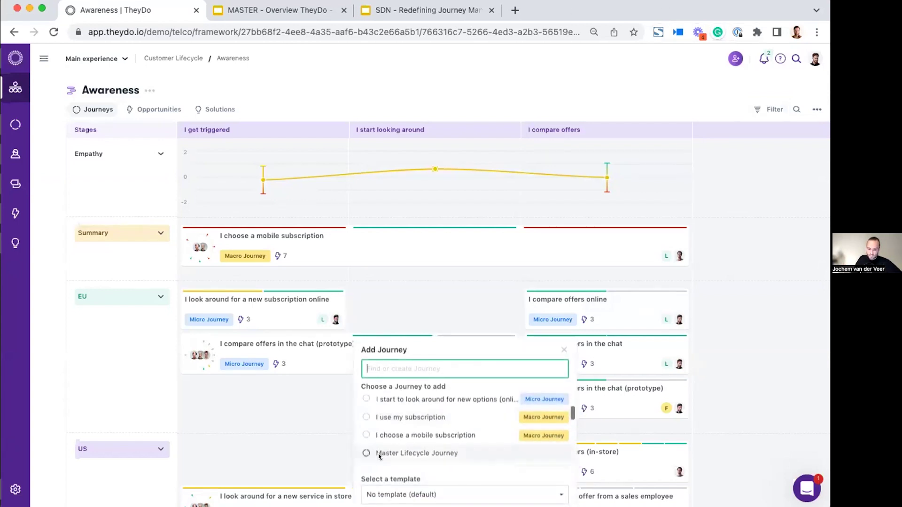
{"action": "left_click", "coordinate": [435, 431]}
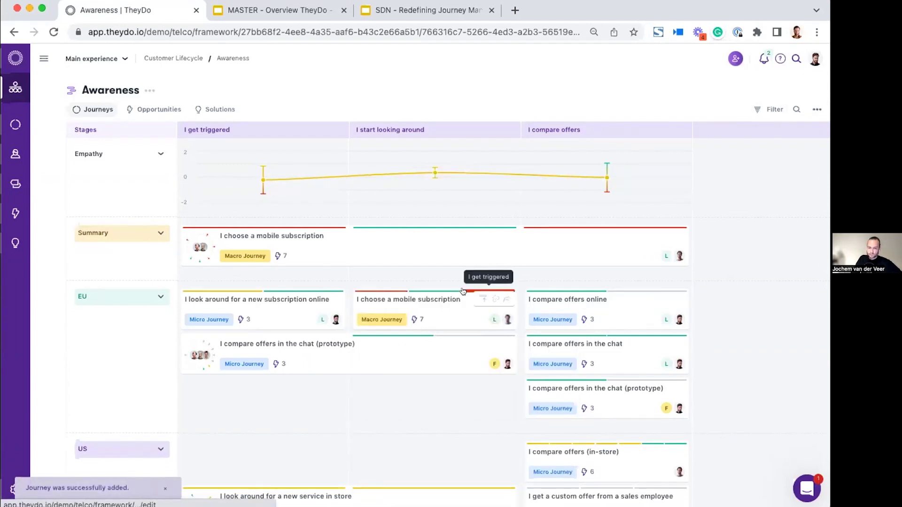
Step: Lock the Awareness board against editing
{"action": "left_click", "coordinate": [149, 90]}
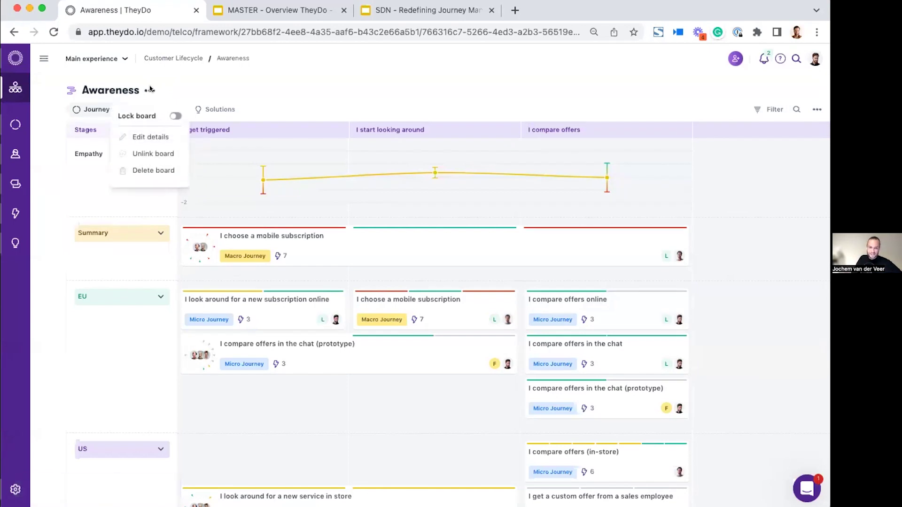
{"action": "left_click", "coordinate": [174, 116]}
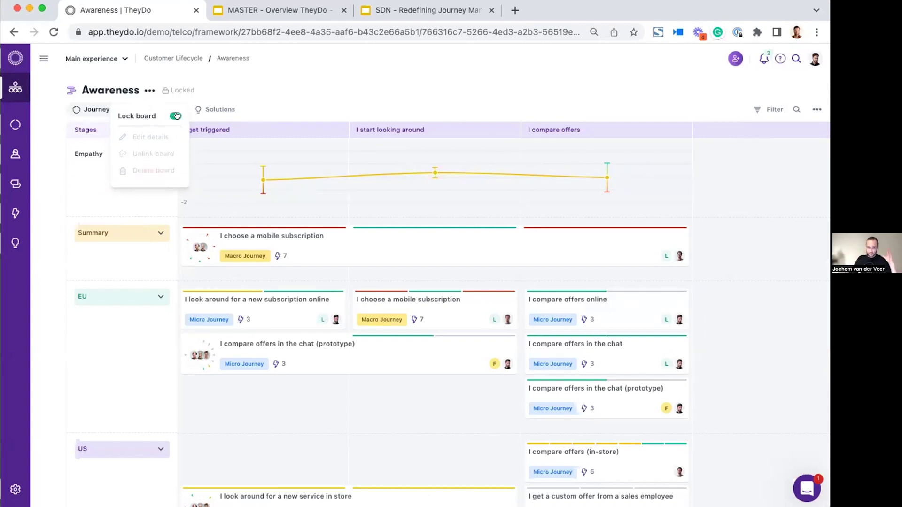
{"action": "left_click", "coordinate": [281, 103]}
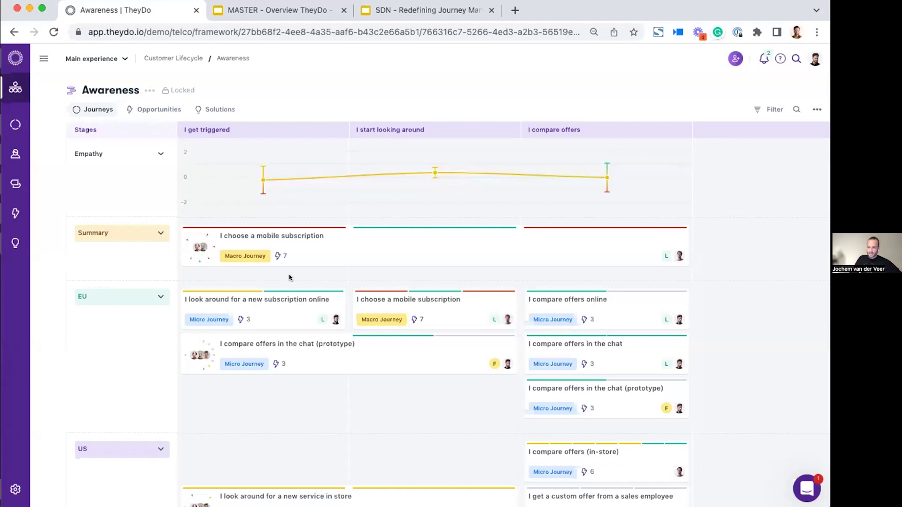
Step: Open the "I choose a mobile subscription" journey from the Summary lane and move its Existing features lane above Opportunities
{"action": "left_click", "coordinate": [326, 252]}
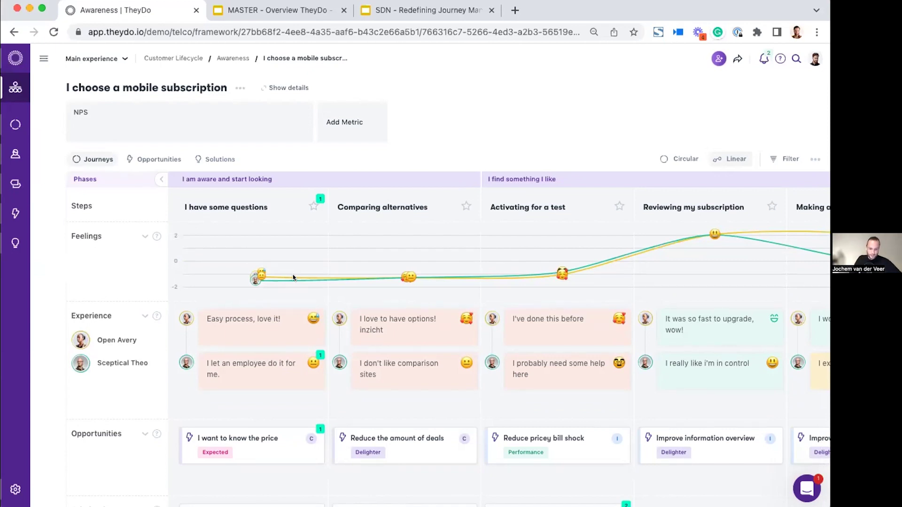
{"action": "scroll", "coordinate": [460, 279], "scroll_direction": "down", "scroll_amount": 8}
{"action": "scroll", "coordinate": [460, 279], "scroll_direction": "up", "scroll_amount": 2}
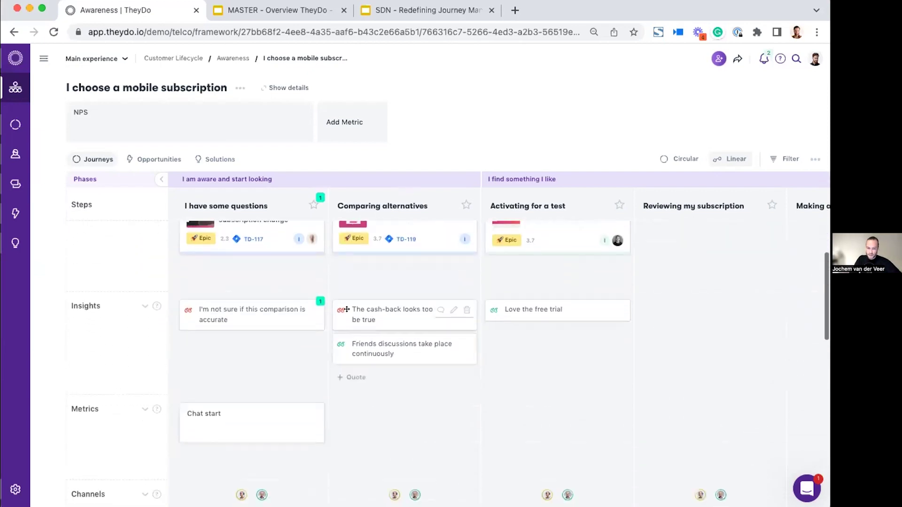
{"action": "left_click_drag", "start_coordinate": [69, 308], "coordinate": [70, 232]}
{"action": "scroll", "coordinate": [78, 419], "scroll_direction": "up", "scroll_amount": 4}
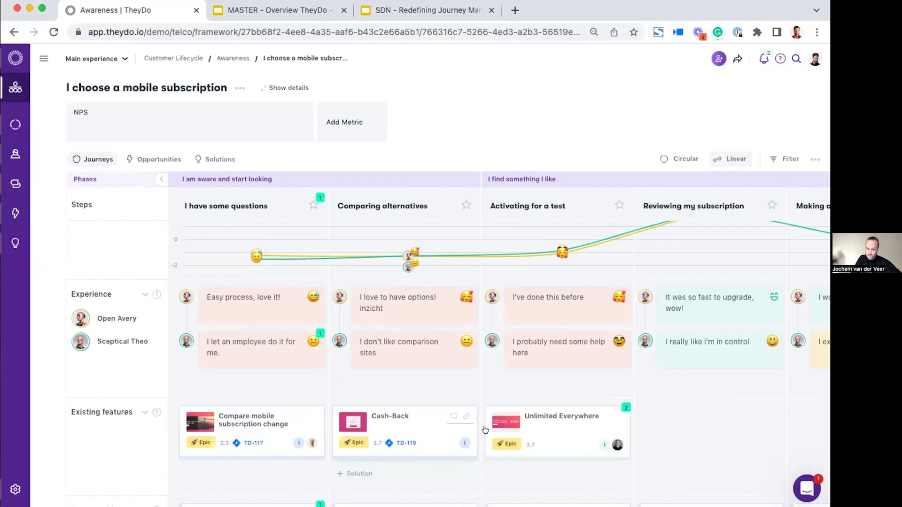
Step: Open the Cash-Back solution under Comparing alternatives and select an owner for it
{"action": "left_click", "coordinate": [389, 429]}
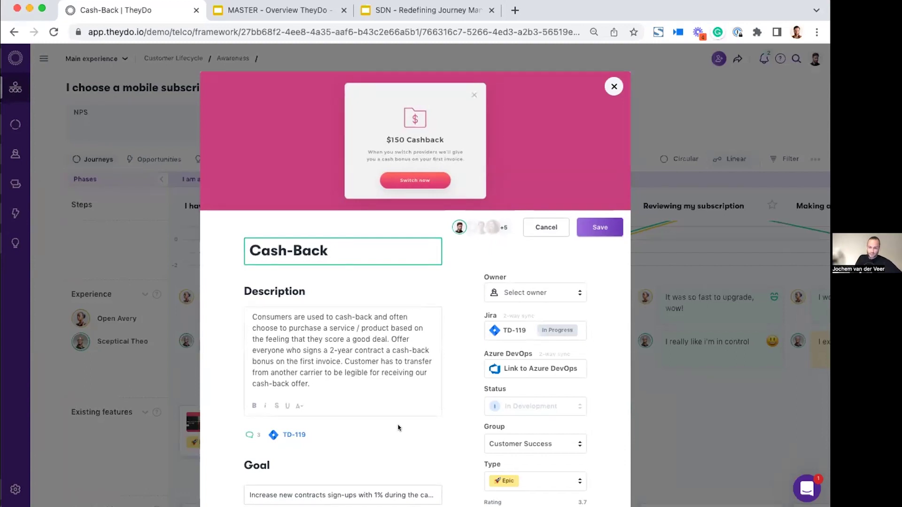
{"action": "left_click", "coordinate": [508, 291]}
{"action": "left_click", "coordinate": [519, 385]}
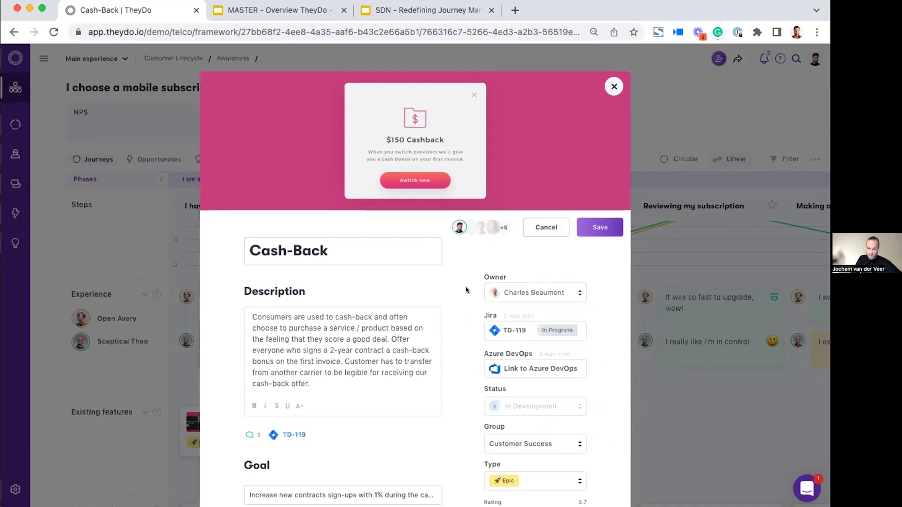
Step: Examine the journeys linked to the Cash-Back solution, including the step listed under the Master mobile subscription journey, and close its details
{"action": "scroll", "coordinate": [510, 292], "scroll_direction": "down", "scroll_amount": 6}
{"action": "scroll", "coordinate": [393, 290], "scroll_direction": "down", "scroll_amount": 2}
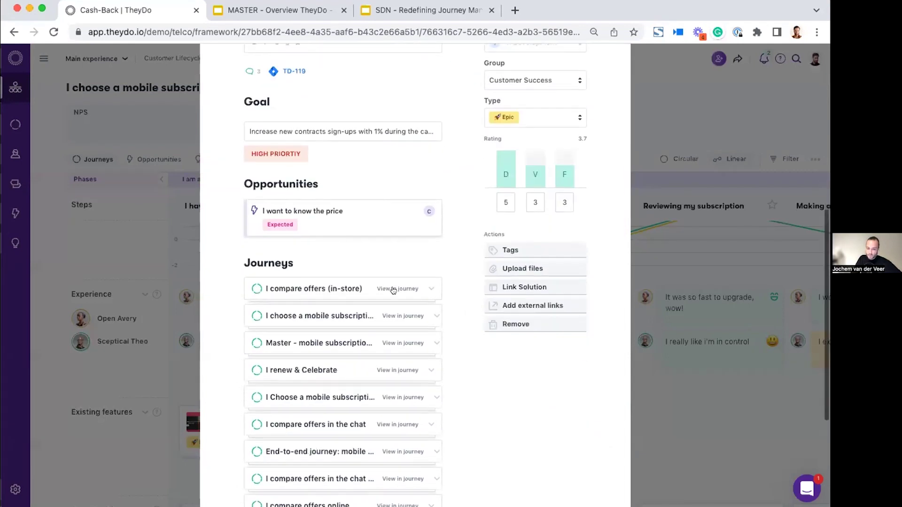
{"action": "left_click", "coordinate": [435, 316]}
{"action": "left_click", "coordinate": [433, 390]}
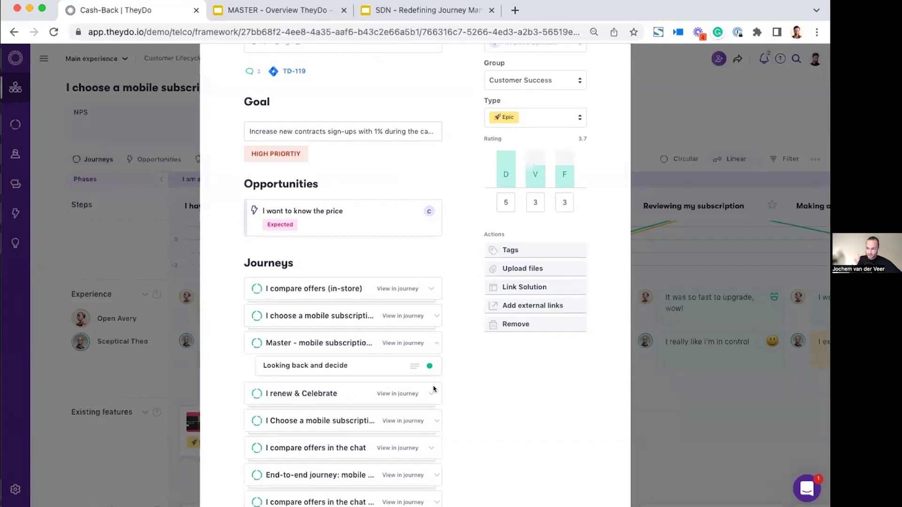
{"action": "scroll", "coordinate": [433, 389], "scroll_direction": "up", "scroll_amount": 8}
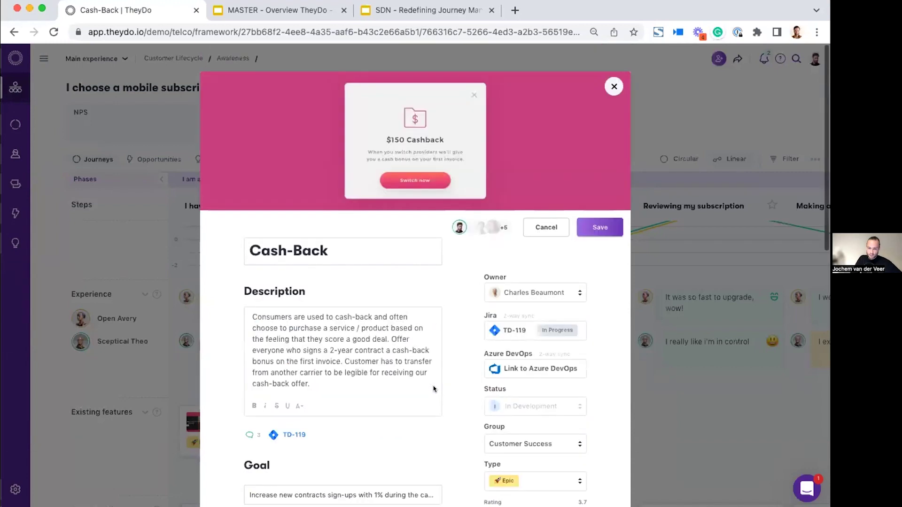
{"action": "left_click", "coordinate": [433, 388]}
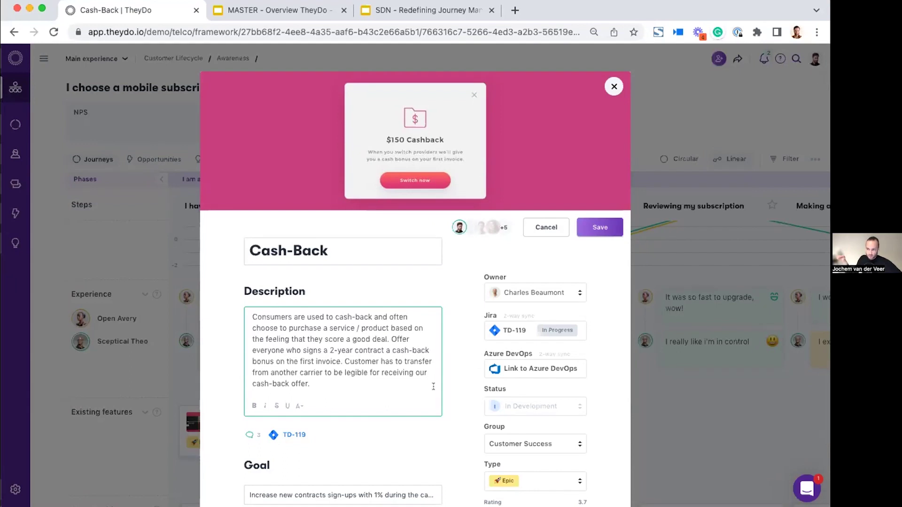
{"action": "left_click", "coordinate": [483, 386]}
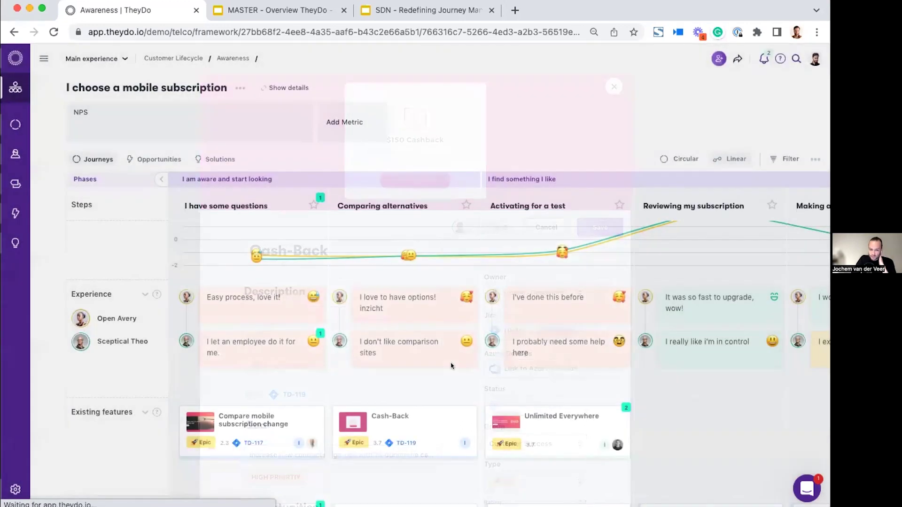
{"action": "scroll", "coordinate": [451, 364], "scroll_direction": "down", "scroll_amount": 4}
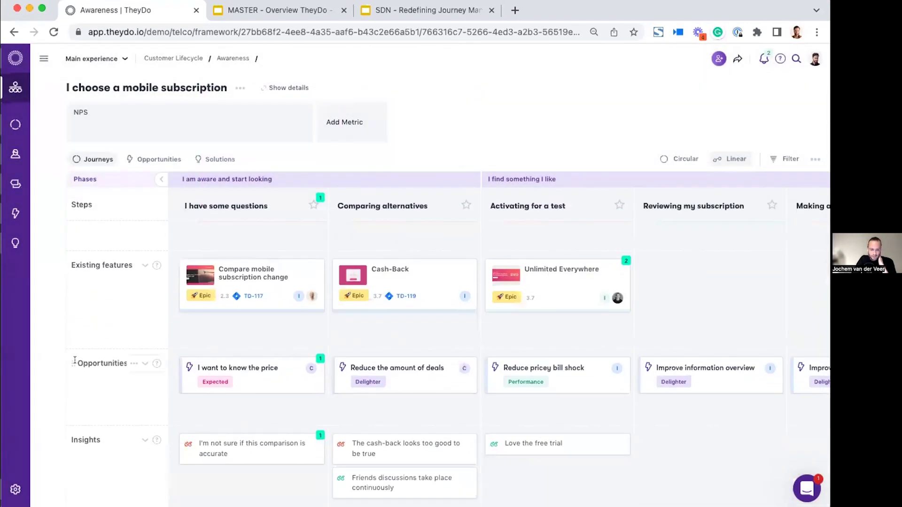
Step: Move the Opportunities lane above the Existing features lane in the journey
{"action": "left_click_drag", "start_coordinate": [75, 366], "coordinate": [72, 265]}
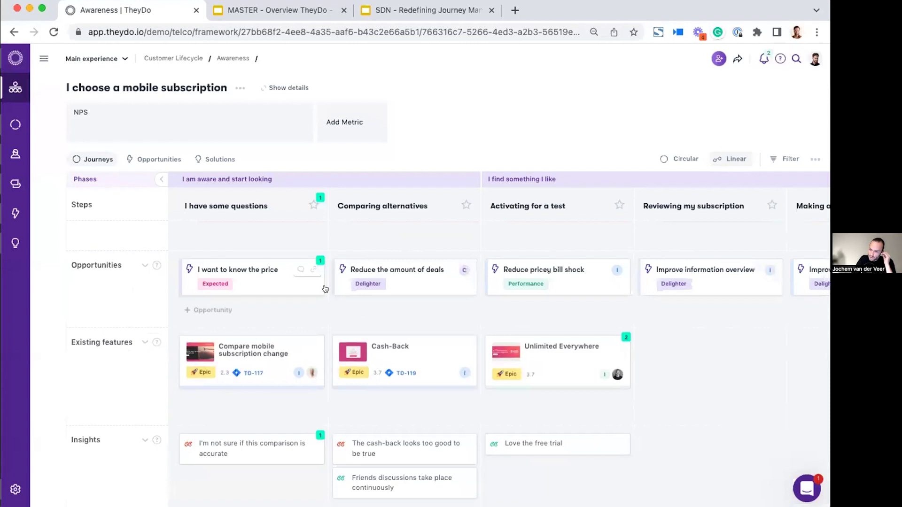
{"action": "scroll", "coordinate": [300, 282], "scroll_direction": "up", "scroll_amount": 3}
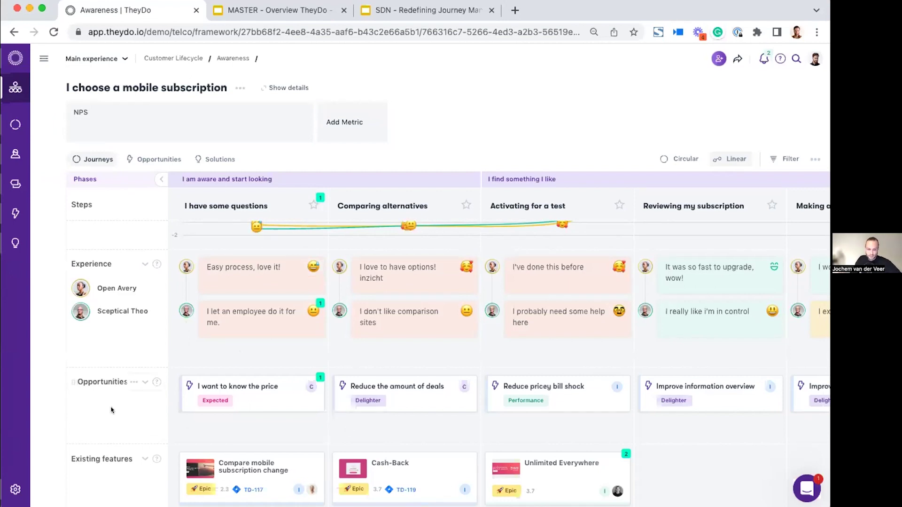
Step: Try a customer value of 35% and a business value of 60% on the "Reduce the amount of deals" opportunity, and close it without saving
{"action": "left_click", "coordinate": [411, 398]}
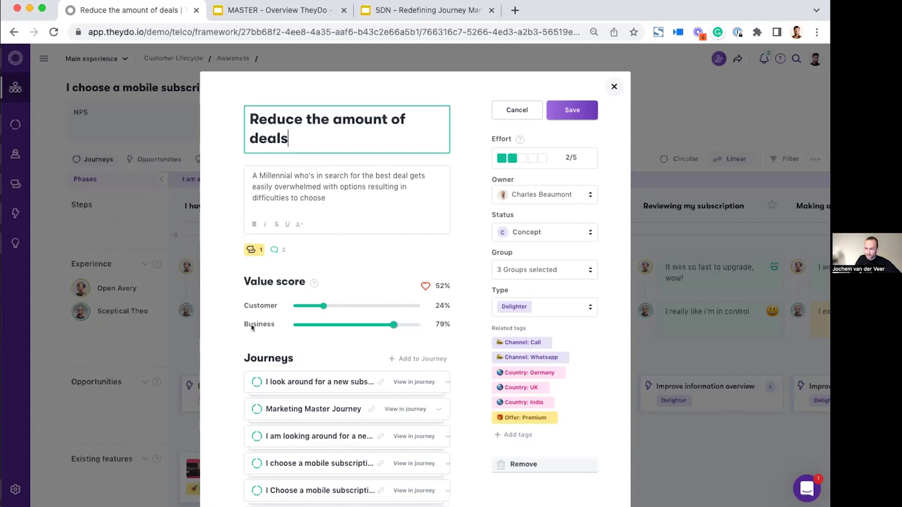
{"action": "scroll", "coordinate": [252, 327], "scroll_direction": "down", "scroll_amount": 2}
{"action": "scroll", "coordinate": [251, 324], "scroll_direction": "up", "scroll_amount": 2}
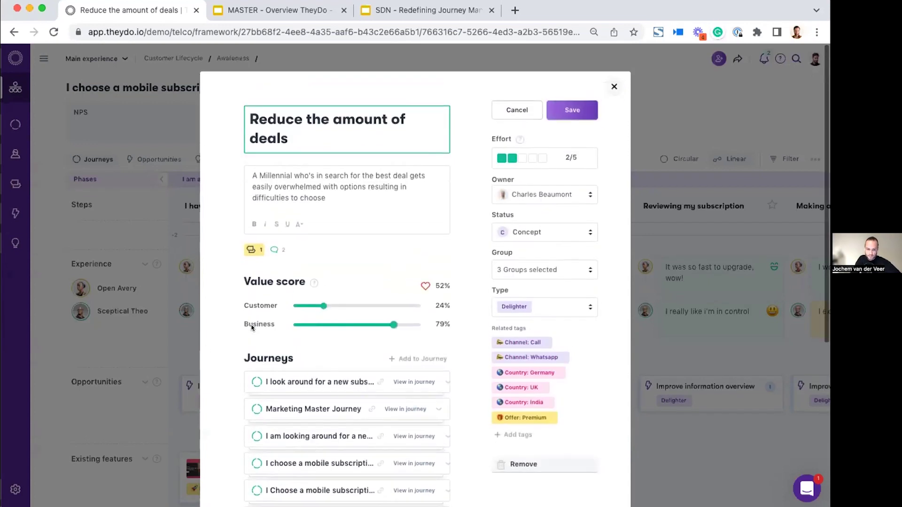
{"action": "mouse_move", "coordinate": [324, 305]}
{"action": "left_mouse_down"}
{"action": "mouse_move", "coordinate": [347, 303]}
{"action": "mouse_move", "coordinate": [334, 304]}
{"action": "left_mouse_up"}
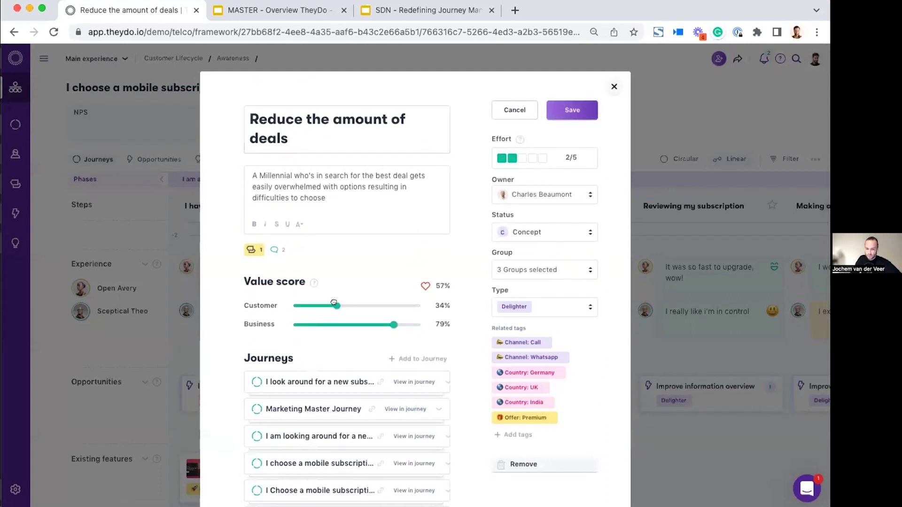
{"action": "left_click_drag", "start_coordinate": [388, 322], "coordinate": [369, 324]}
{"action": "left_click", "coordinate": [534, 312]}
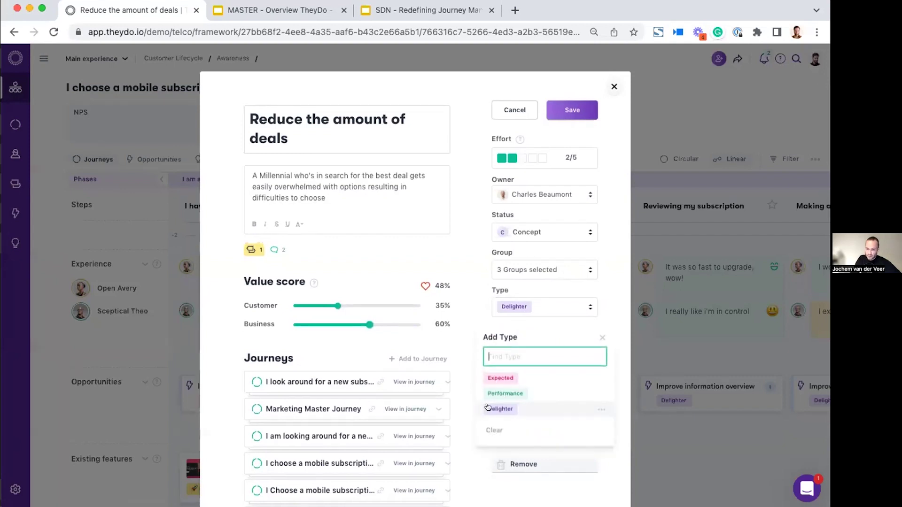
{"action": "left_click", "coordinate": [469, 319]}
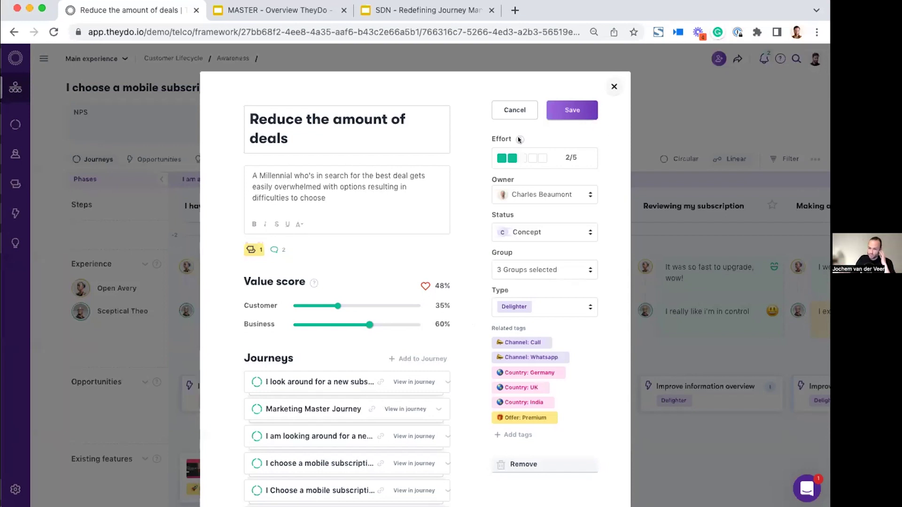
{"action": "left_click", "coordinate": [612, 87]}
{"action": "left_click", "coordinate": [609, 165]}
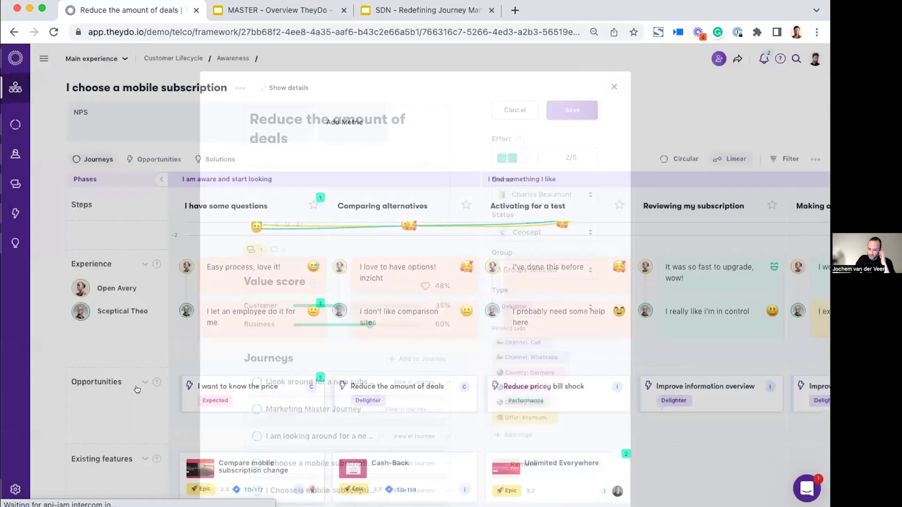
Step: Examine the opportunities of the "I choose a mobile subscription" journey as a table and as a value matrix
{"action": "scroll", "coordinate": [420, 371], "scroll_direction": "right", "scroll_amount": 5}
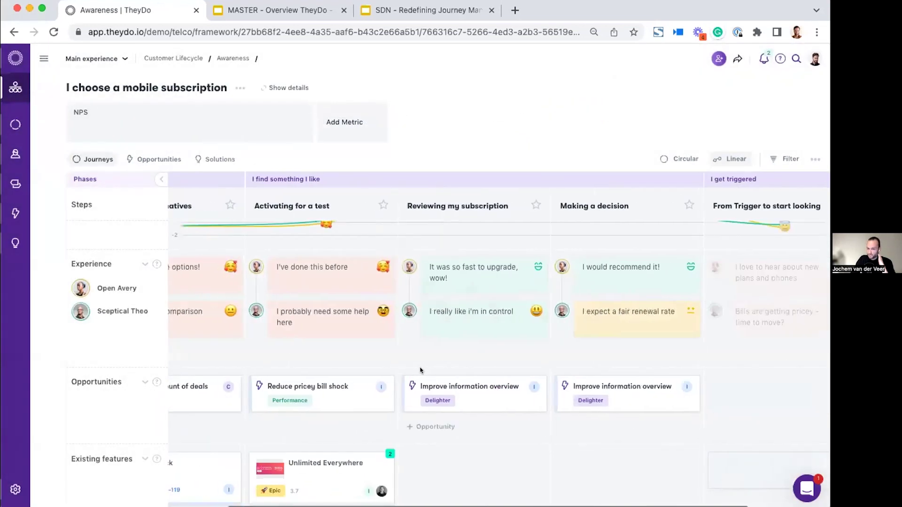
{"action": "scroll", "coordinate": [421, 370], "scroll_direction": "left", "scroll_amount": 5}
{"action": "left_click", "coordinate": [162, 219]}
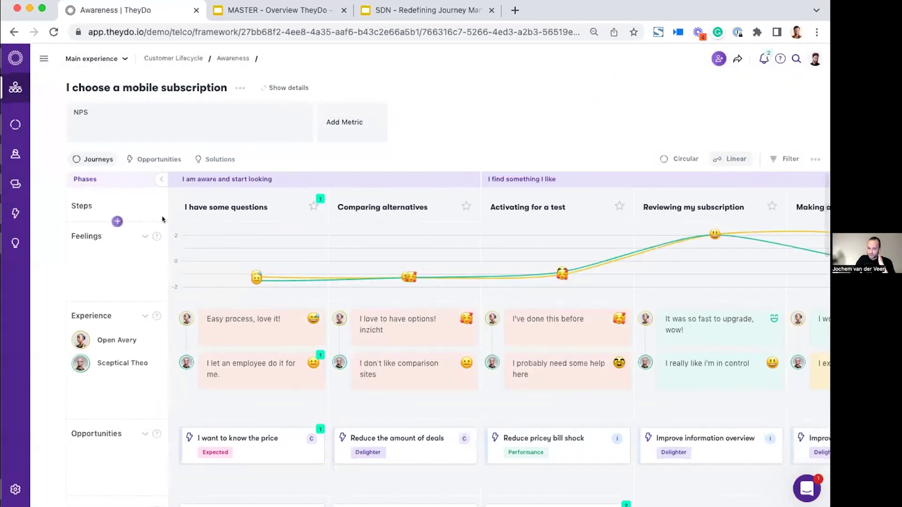
{"action": "left_click", "coordinate": [148, 160]}
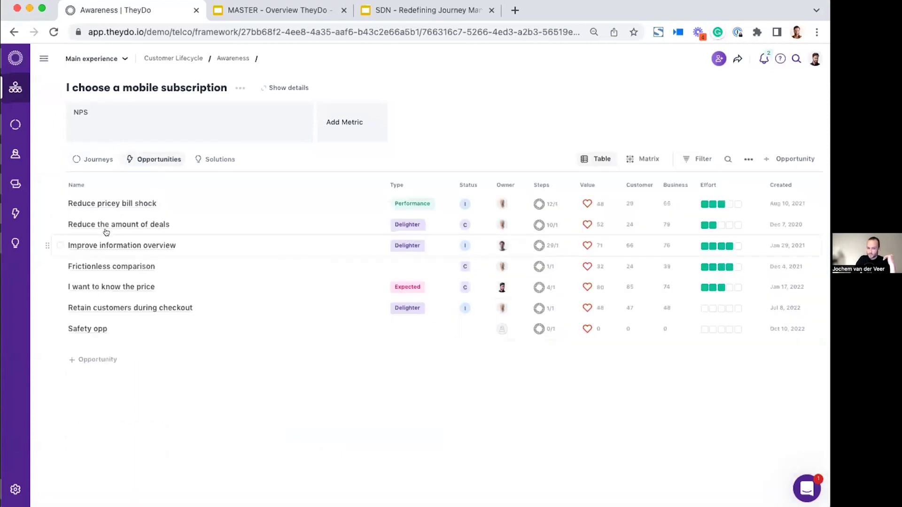
{"action": "left_click", "coordinate": [630, 160]}
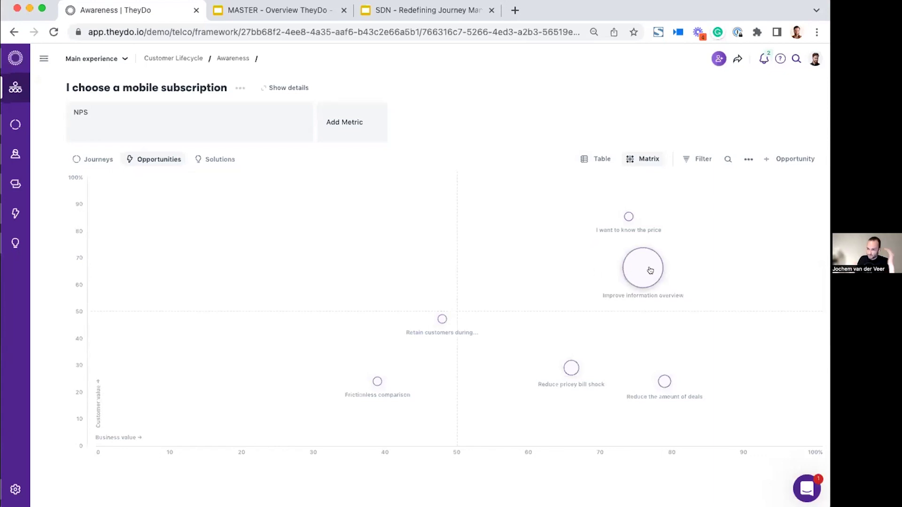
{"action": "mouse_move", "coordinate": [650, 270]}
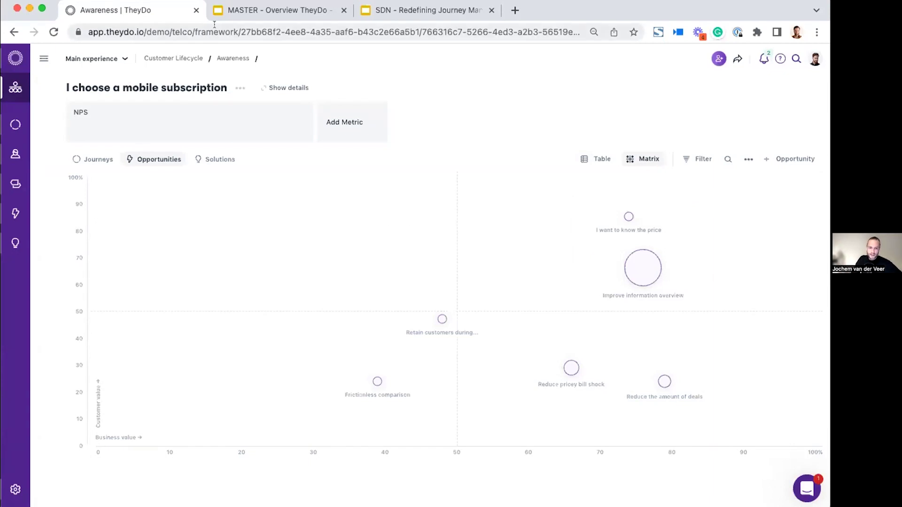
Step: Return to the Awareness board and view its opportunities as a table and as a matrix
{"action": "left_click", "coordinate": [227, 56]}
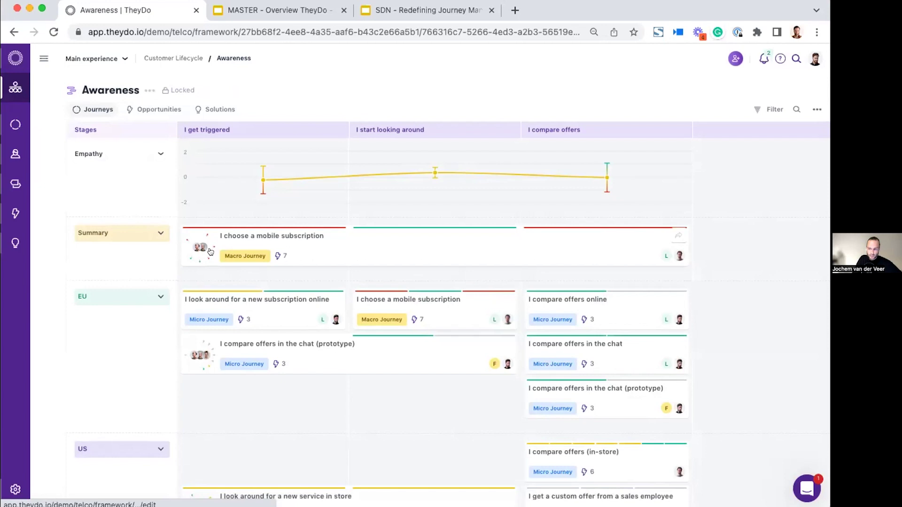
{"action": "left_click", "coordinate": [145, 109]}
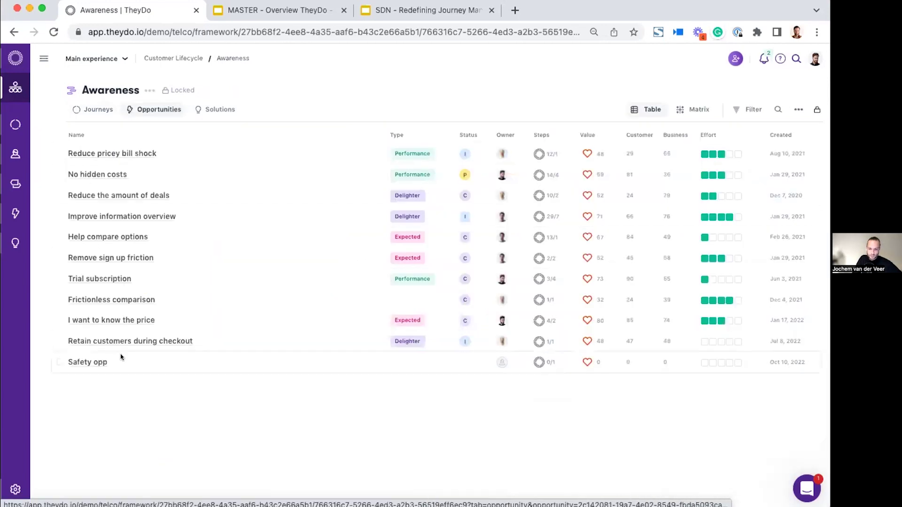
{"action": "left_click", "coordinate": [693, 109]}
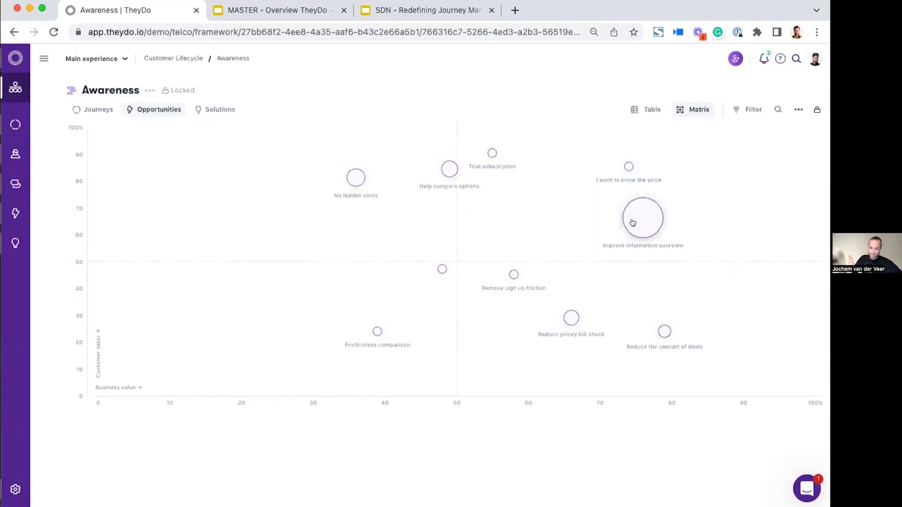
Step: Open the overview of all opportunities and filter it to those with Concept status
{"action": "left_click", "coordinate": [15, 213]}
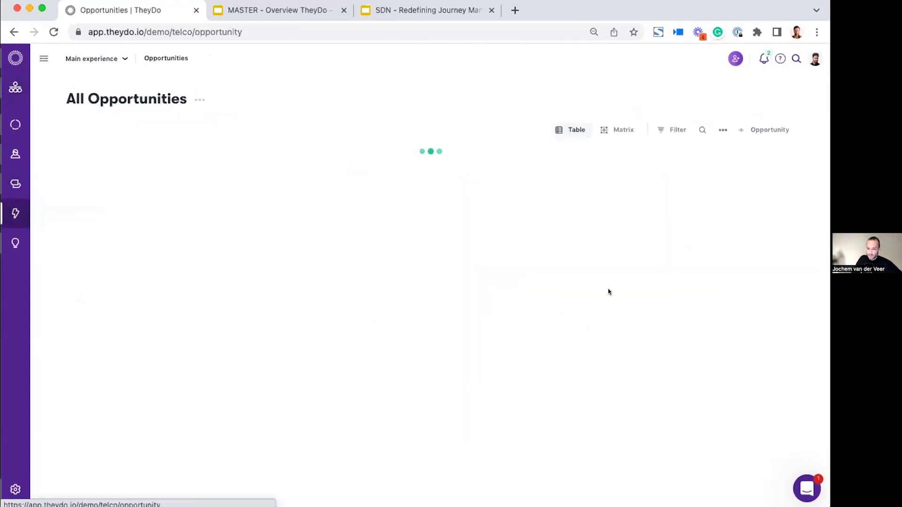
{"action": "scroll", "coordinate": [180, 151], "scroll_direction": "down", "scroll_amount": 3}
{"action": "scroll", "coordinate": [180, 150], "scroll_direction": "up", "scroll_amount": 3}
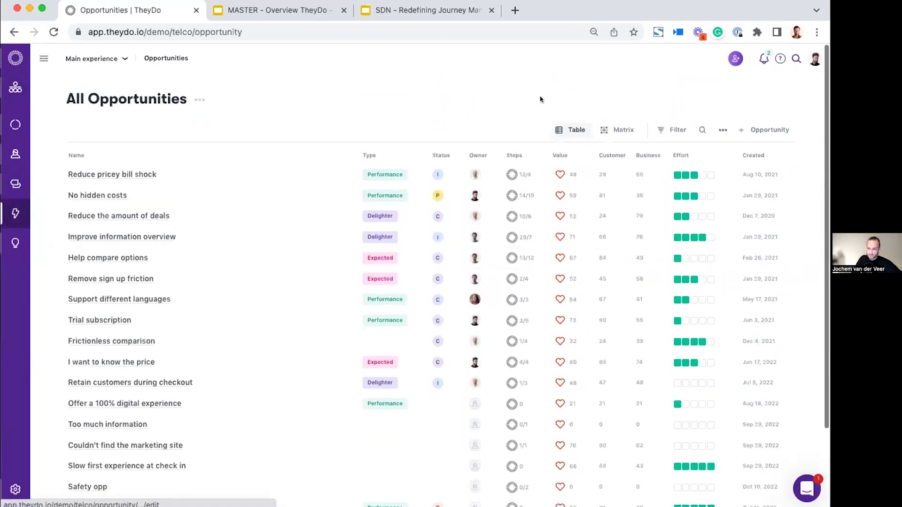
{"action": "left_click", "coordinate": [674, 130]}
{"action": "left_click", "coordinate": [659, 212]}
{"action": "left_click", "coordinate": [503, 203]}
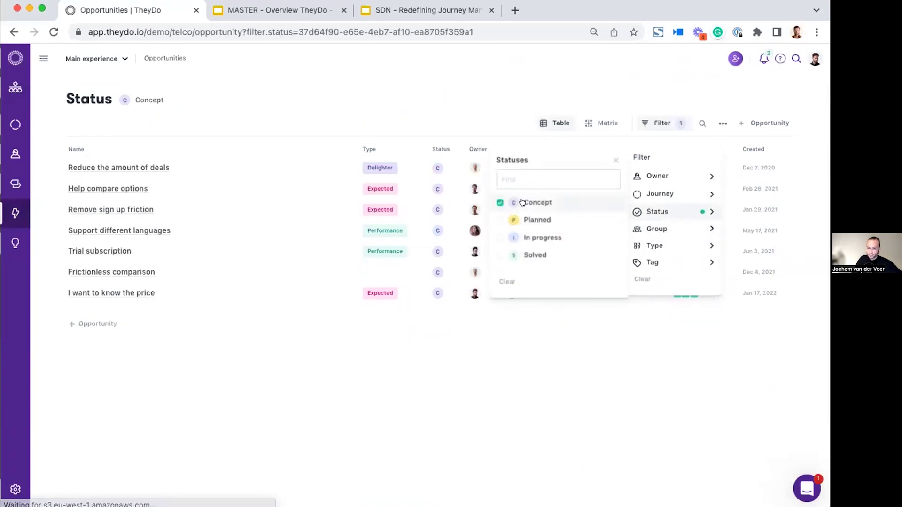
Step: Try narrowing the Concept opportunities by a single owner and by the Delighter type, clearing each of these filters again
{"action": "left_click", "coordinate": [660, 177]}
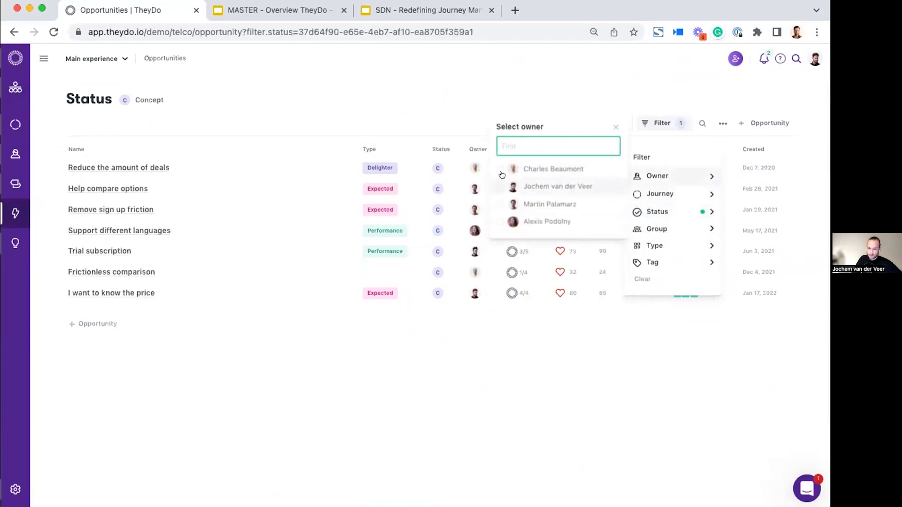
{"action": "left_click", "coordinate": [499, 222]}
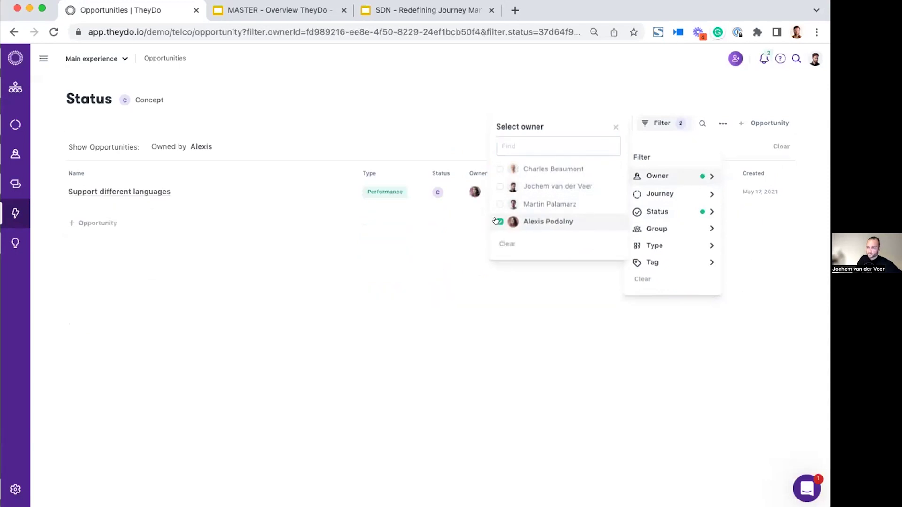
{"action": "left_click", "coordinate": [496, 221]}
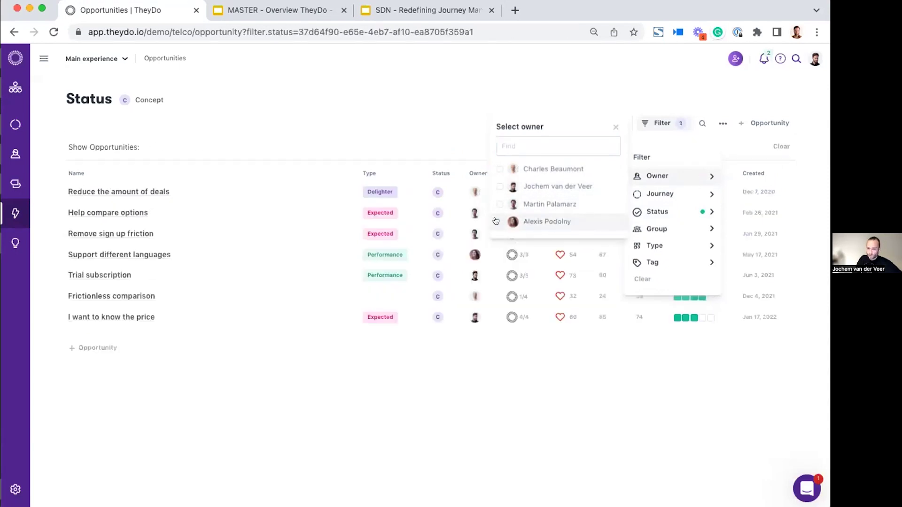
{"action": "left_click", "coordinate": [681, 245]}
{"action": "left_click", "coordinate": [499, 271]}
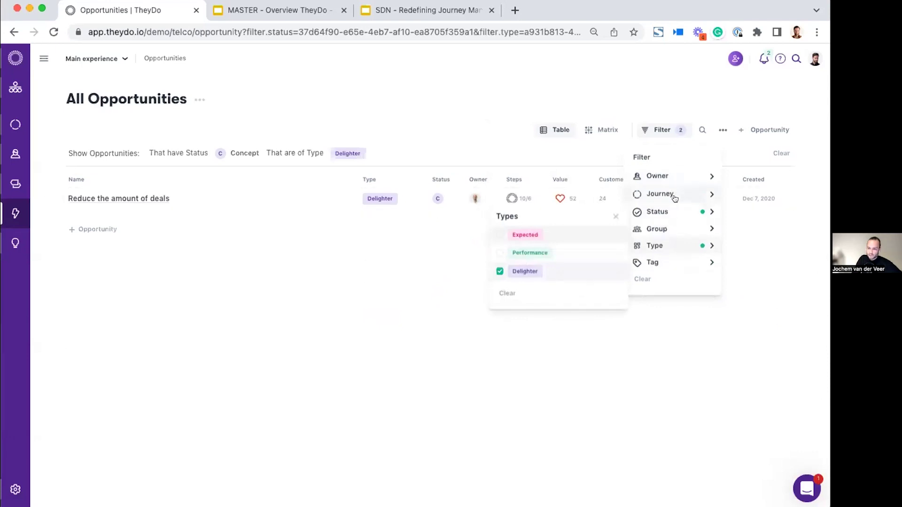
{"action": "left_click", "coordinate": [502, 293]}
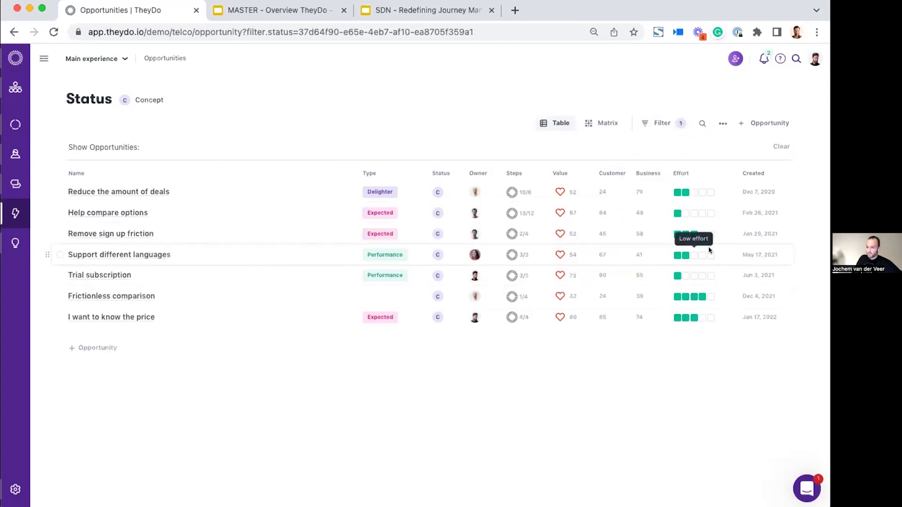
Step: Return to the Awareness board and look over its journeys across the lanes
{"action": "left_click", "coordinate": [13, 90]}
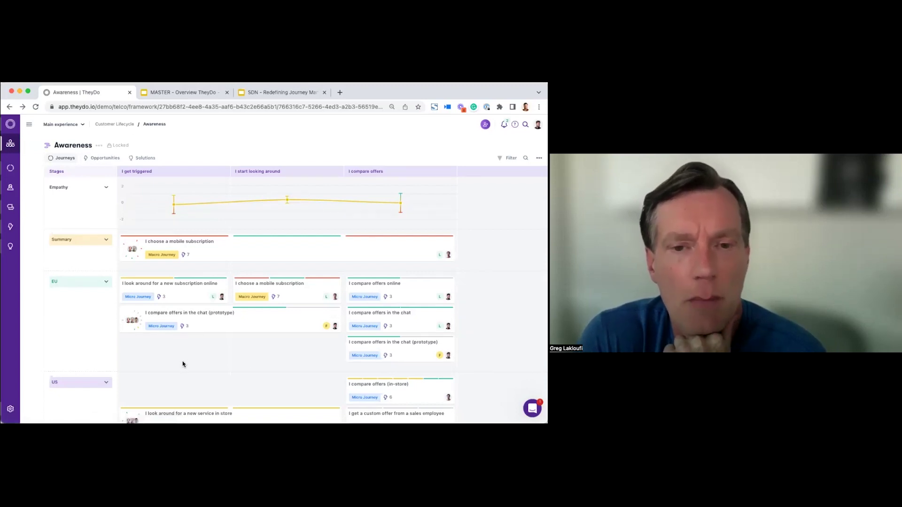
{"action": "scroll", "coordinate": [184, 365], "scroll_direction": "down", "scroll_amount": 2}
{"action": "scroll", "coordinate": [183, 365], "scroll_direction": "up", "scroll_amount": 2}
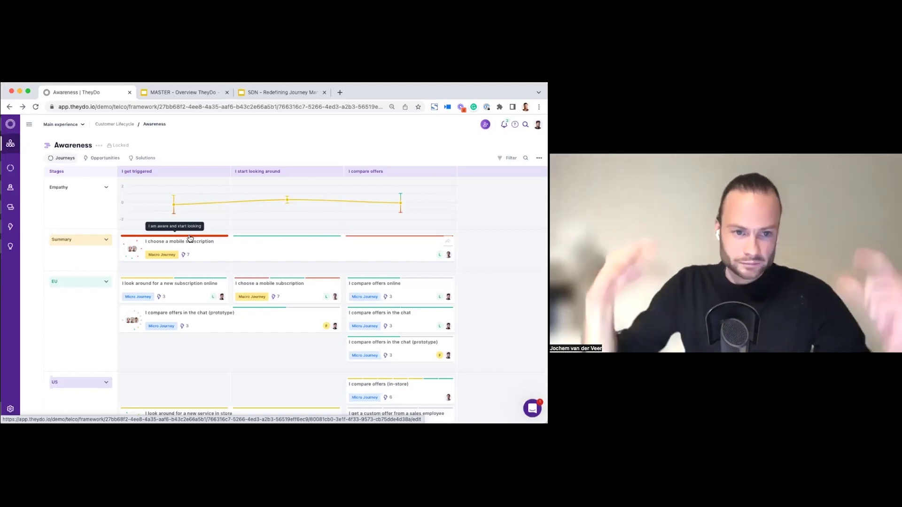
Step: Create a new journey framework titled "Lifecycle" without a template
{"action": "left_click", "coordinate": [29, 123]}
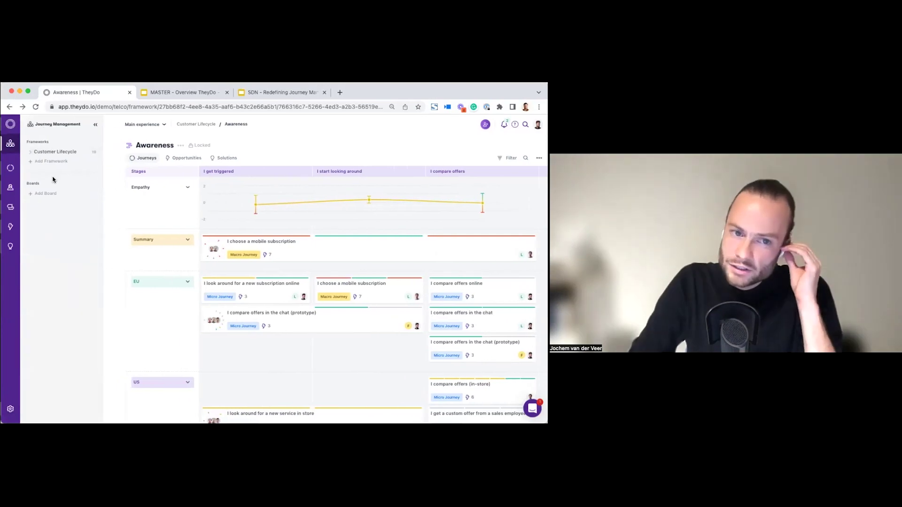
{"action": "left_click", "coordinate": [50, 162]}
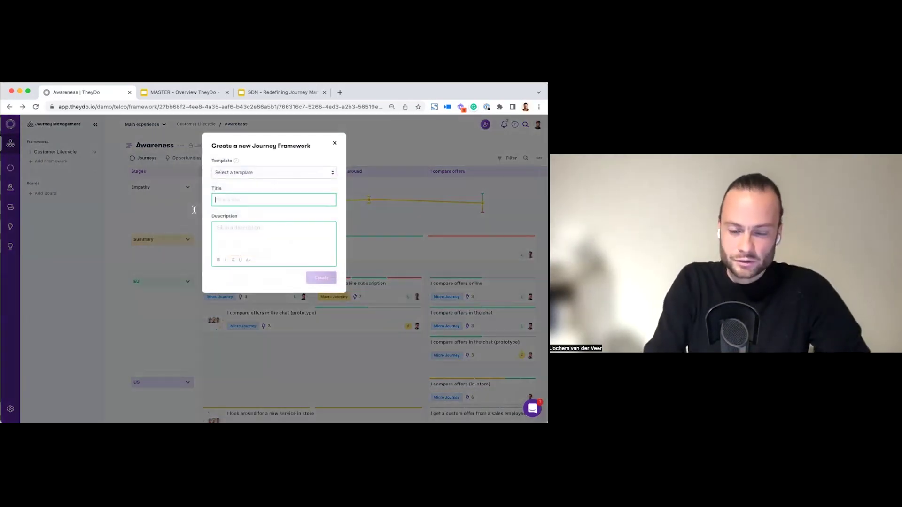
{"action": "type", "text": "Lifecyl"}
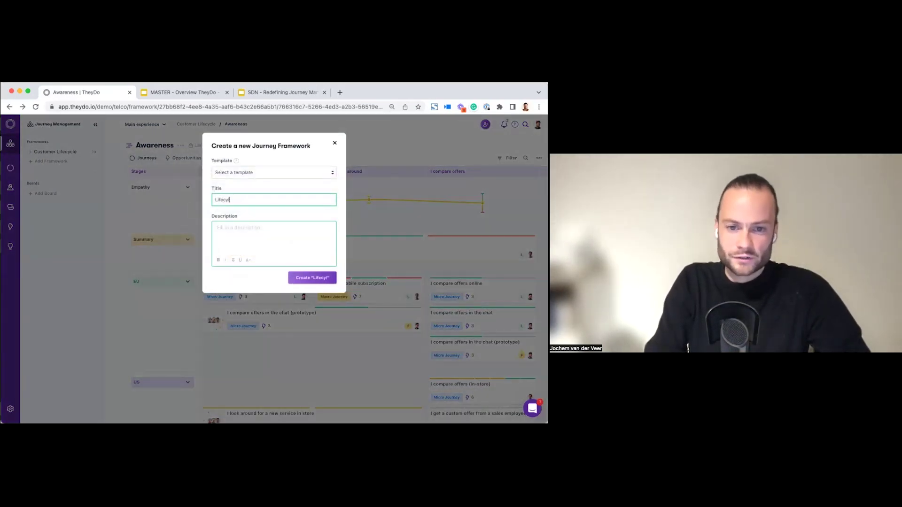
{"action": "key", "text": "BackSpace"}
{"action": "type", "text": "cle"}
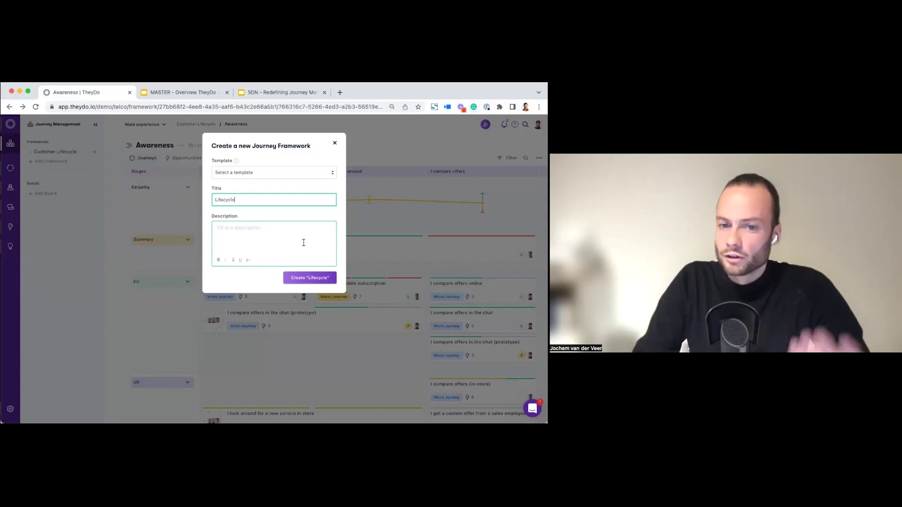
{"action": "left_click", "coordinate": [305, 278]}
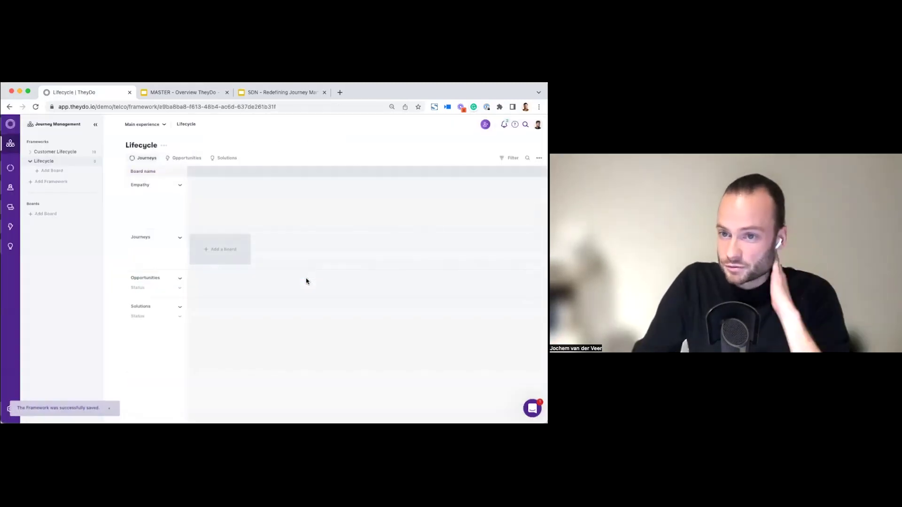
Step: Add a new board titled "I'm not a customer" to the Lifecycle framework
{"action": "left_click", "coordinate": [210, 252]}
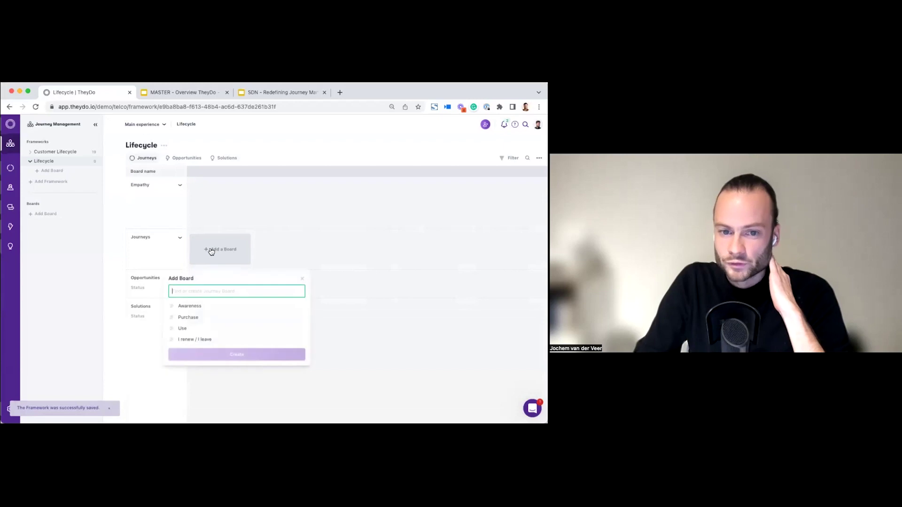
{"action": "type", "text": "I'm not a customer"}
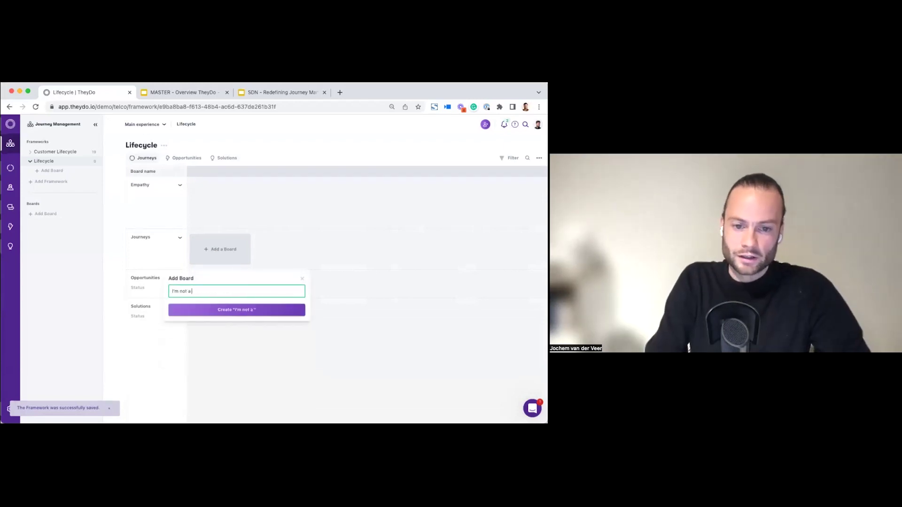
{"action": "key", "text": "Return"}
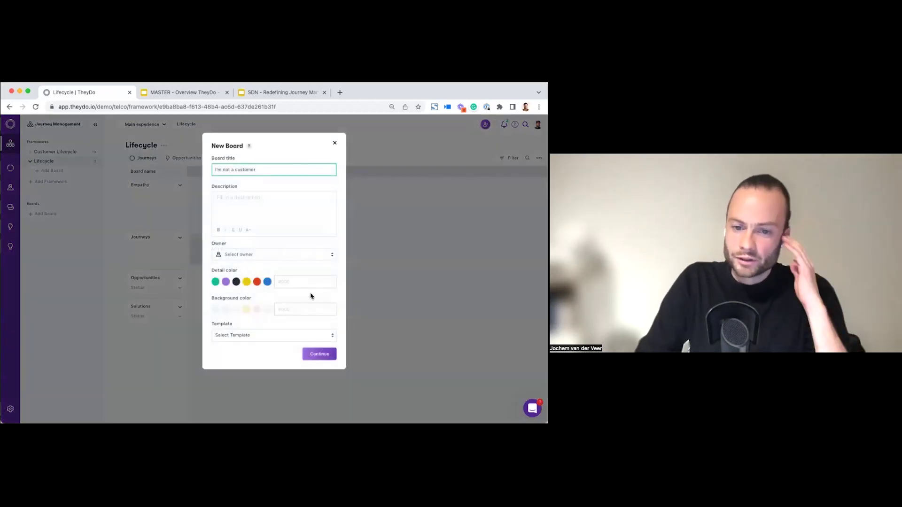
{"action": "left_click", "coordinate": [307, 355]}
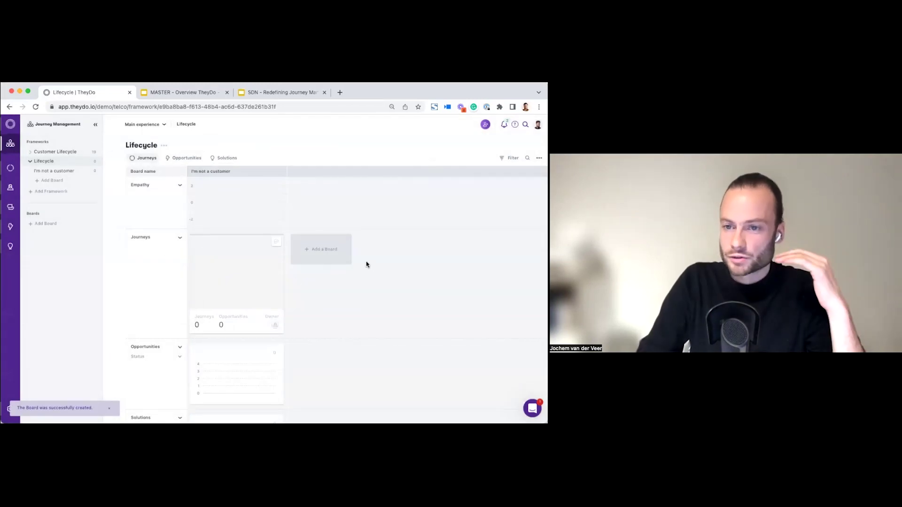
Step: Open the "I'm not a customer" board and name its first stage "I get triggered"
{"action": "left_click", "coordinate": [247, 297]}
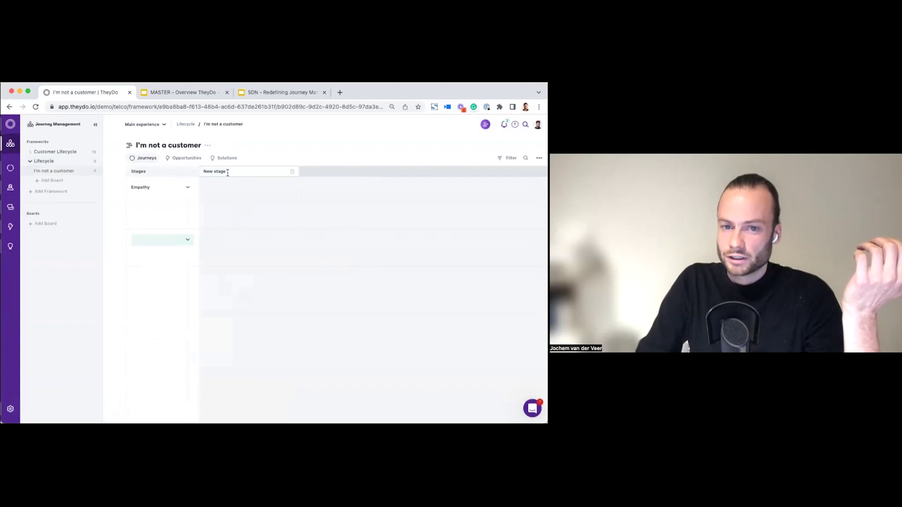
{"action": "left_click", "coordinate": [227, 172]}
{"action": "type", "text": "I g"}
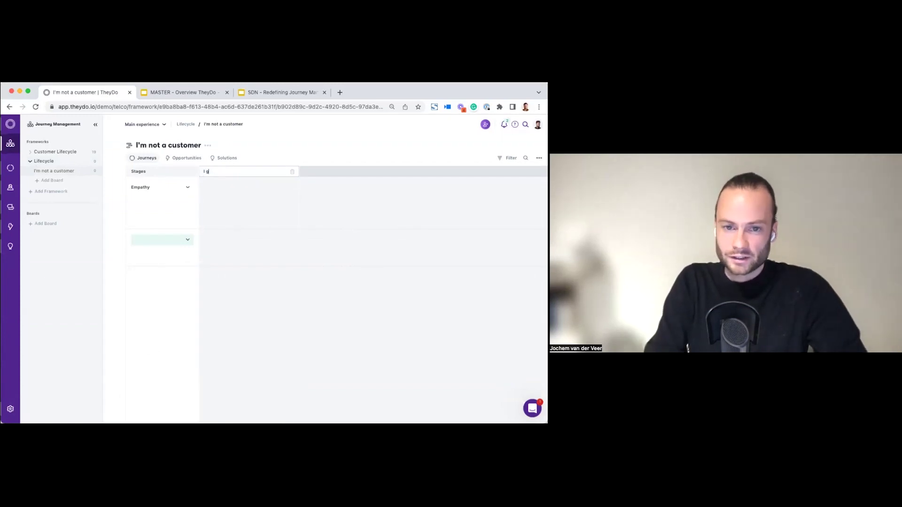
{"action": "type", "text": "et triggered"}
{"action": "key", "text": "Return"}
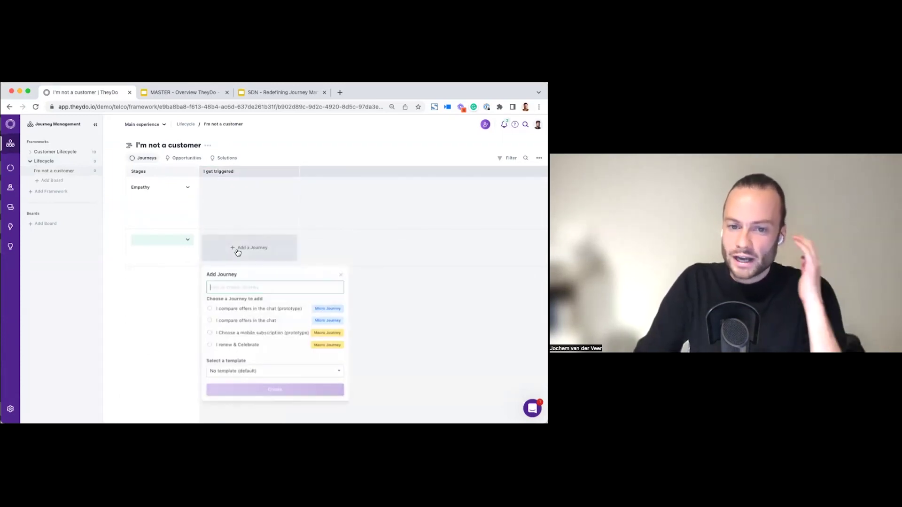
Step: Create a journey titled "SDN Dallas" without a template under the "I get triggered" stage
{"action": "left_click", "coordinate": [237, 250]}
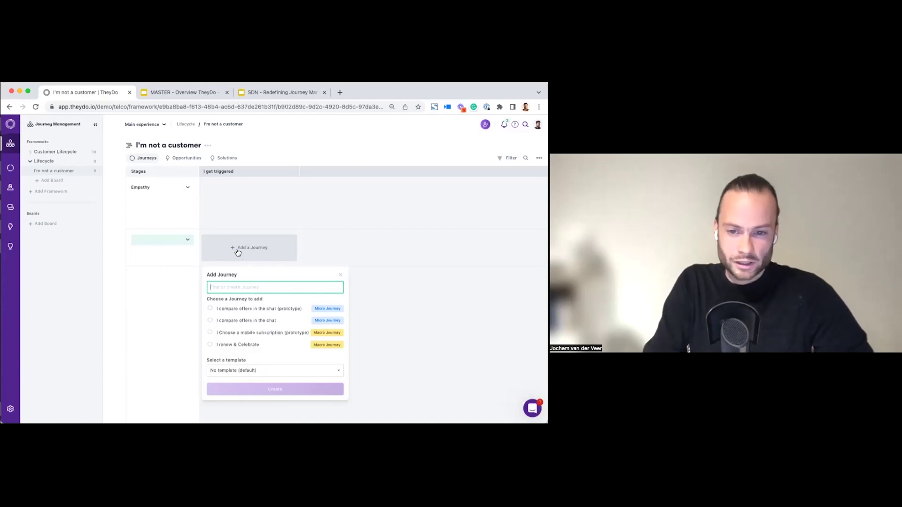
{"action": "type", "text": "SDN Dallas"}
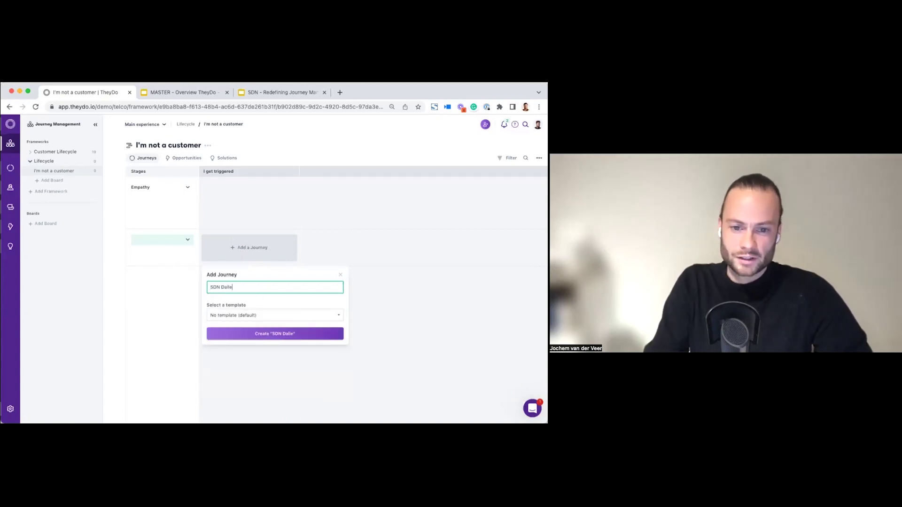
{"action": "left_click", "coordinate": [252, 315]}
{"action": "scroll", "coordinate": [236, 335], "scroll_direction": "down", "scroll_amount": 2}
{"action": "scroll", "coordinate": [236, 334], "scroll_direction": "up", "scroll_amount": 2}
{"action": "left_click", "coordinate": [246, 318]}
{"action": "left_click", "coordinate": [264, 333]}
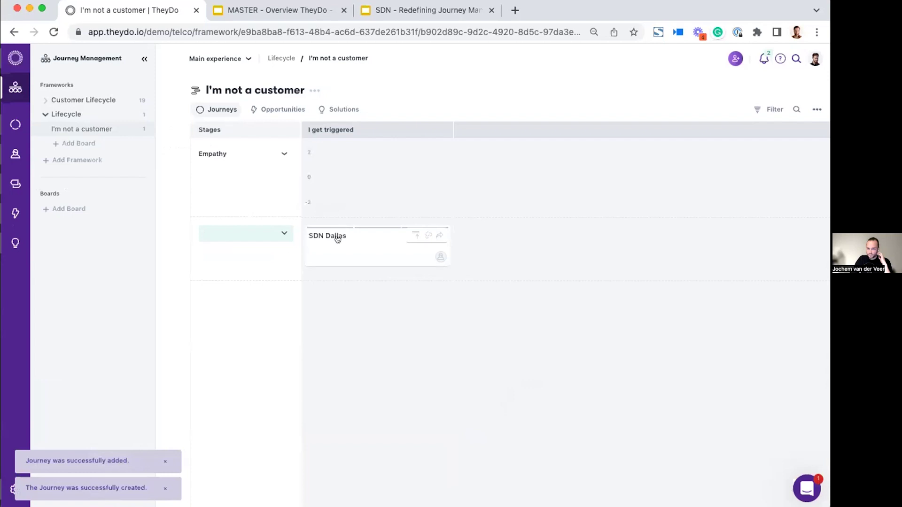
Step: Open the SDN Dallas journey and add a Solutions lane titled "Front stage" below its Opportunities lane
{"action": "left_click", "coordinate": [337, 239]}
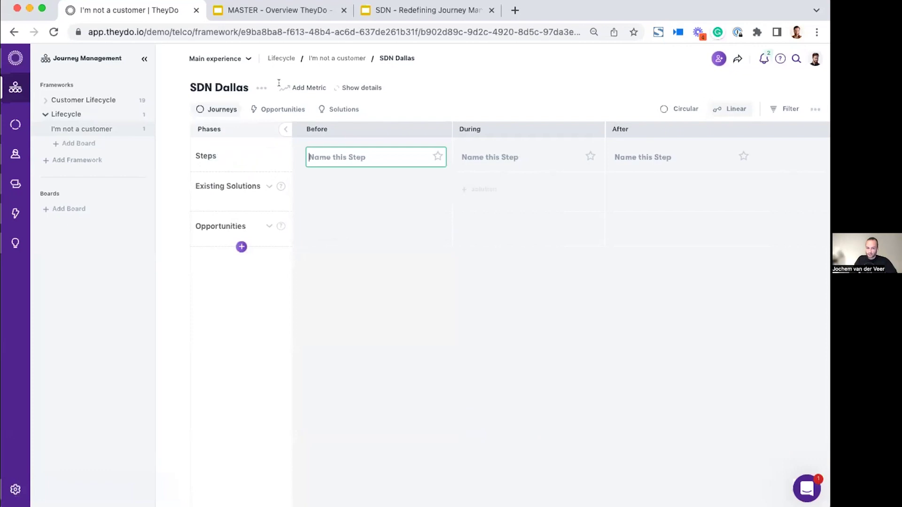
{"action": "left_click", "coordinate": [242, 248]}
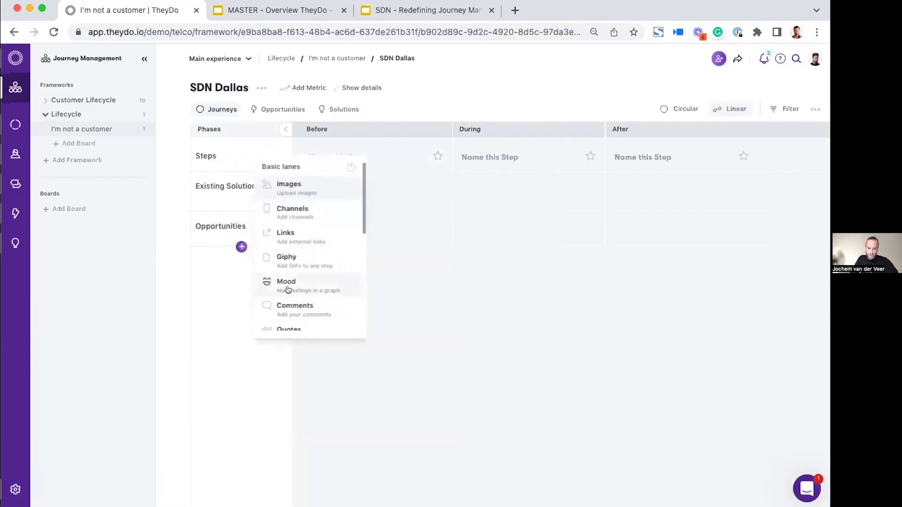
{"action": "scroll", "coordinate": [282, 284], "scroll_direction": "down", "scroll_amount": 3}
{"action": "scroll", "coordinate": [296, 236], "scroll_direction": "down", "scroll_amount": 3}
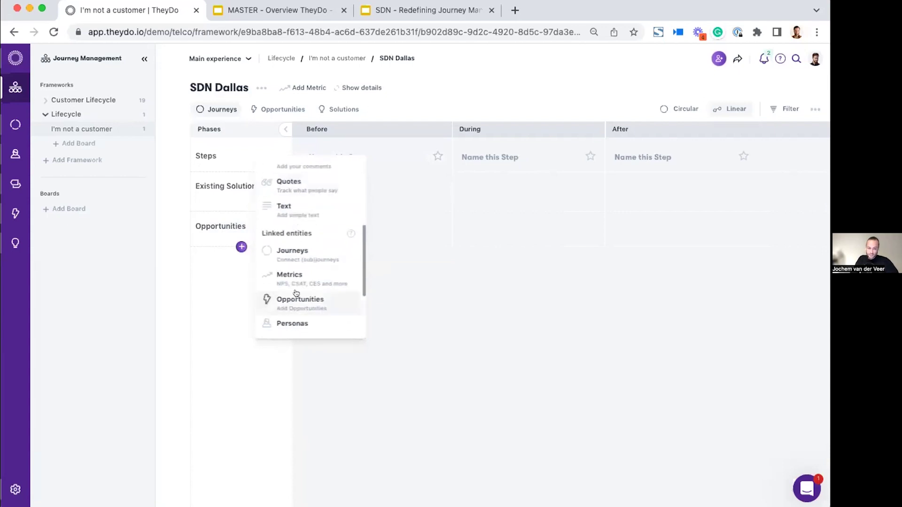
{"action": "scroll", "coordinate": [296, 296], "scroll_direction": "down", "scroll_amount": 3}
{"action": "left_click", "coordinate": [309, 293]}
{"action": "type", "text": "Front stage"}
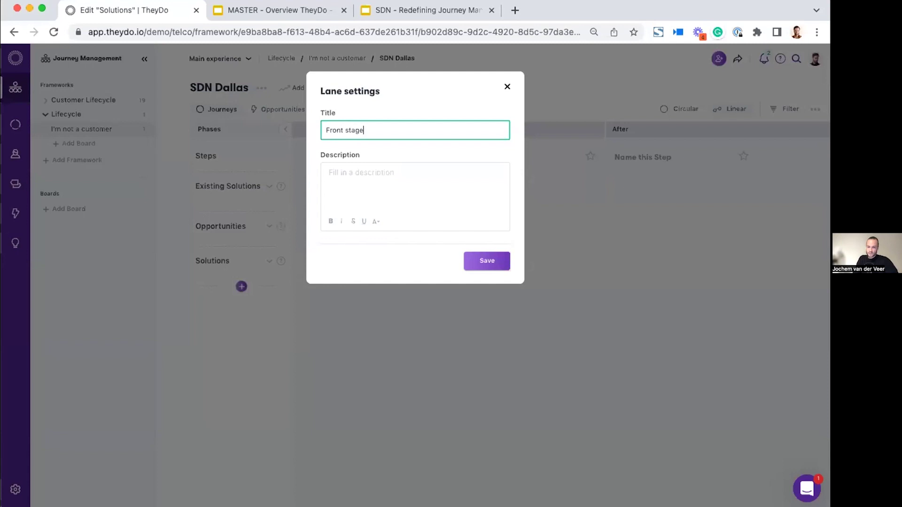
{"action": "left_click", "coordinate": [479, 262]}
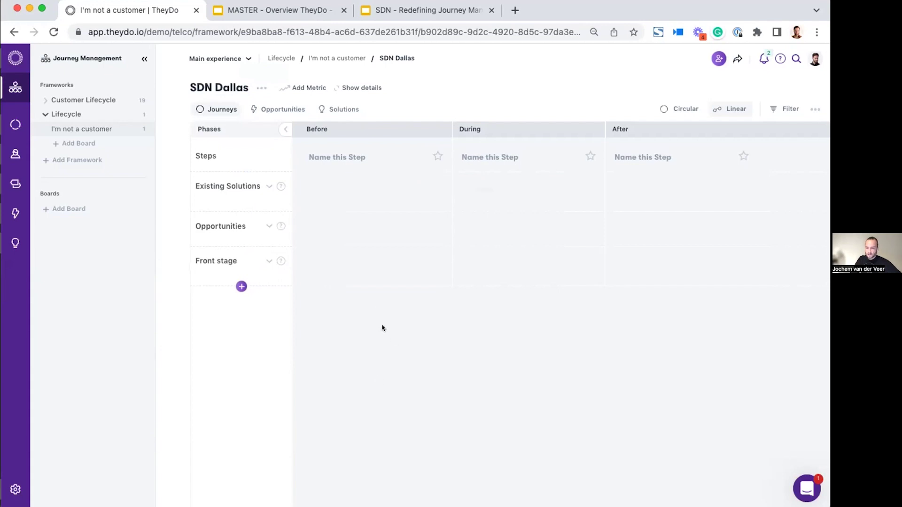
Step: Save the SDN Dallas journey's structure as a template titled "SDN DALLAS TEMPLATE"
{"action": "left_click", "coordinate": [254, 83]}
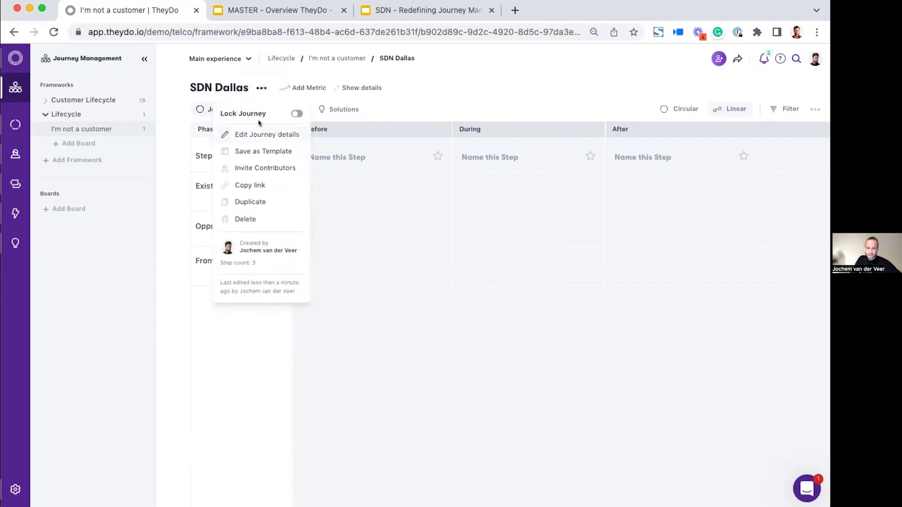
{"action": "left_click", "coordinate": [250, 150]}
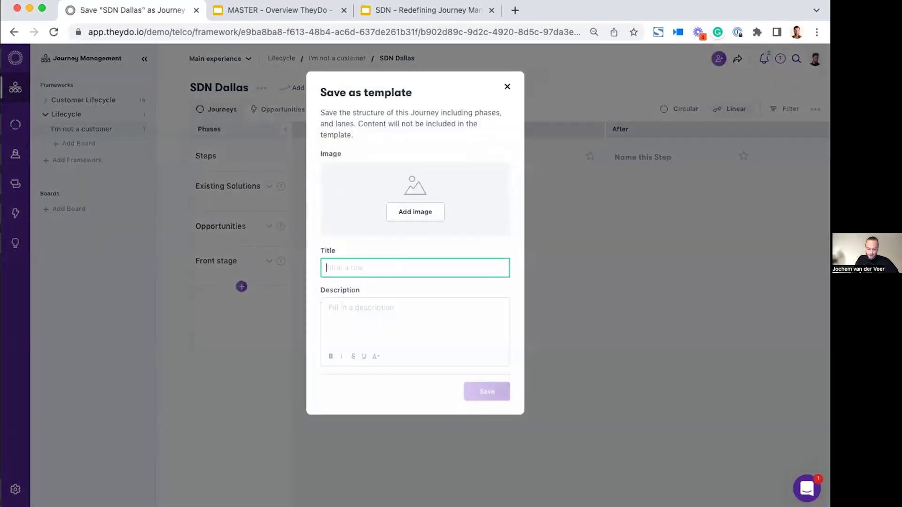
{"action": "type", "text": "SDN DALLAS T"}
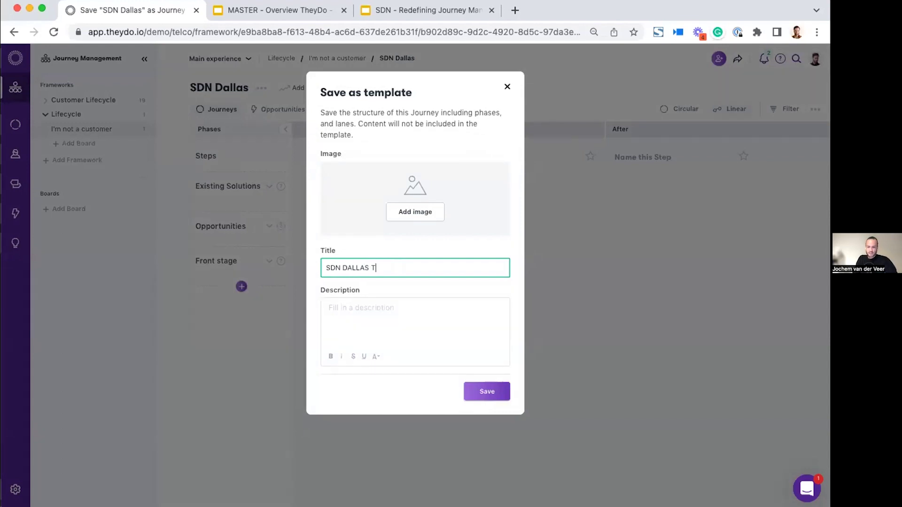
{"action": "type", "text": "EmMPLATE"}
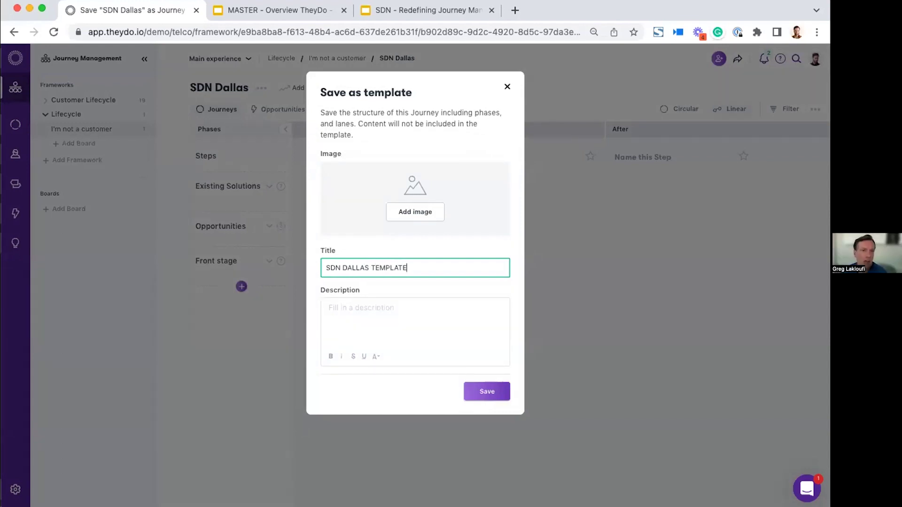
{"action": "left_click", "coordinate": [488, 388]}
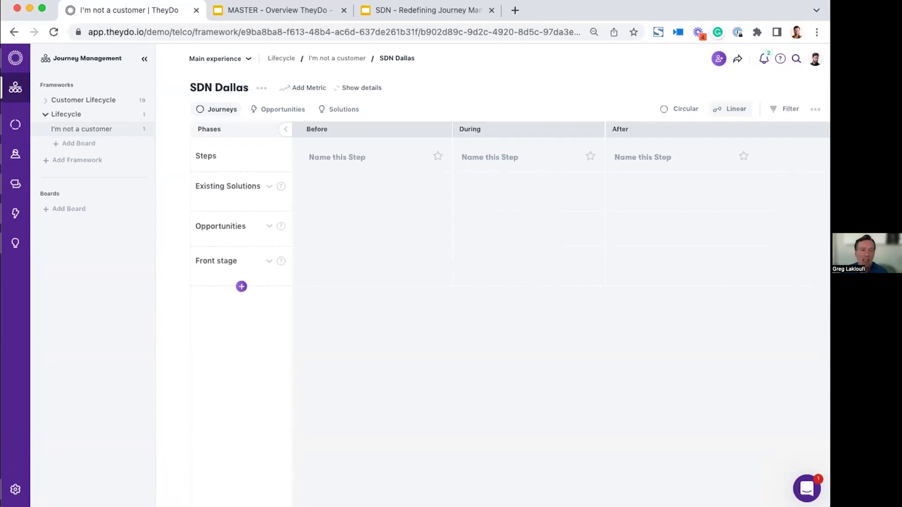
Step: Add the existing "I compare offers in the chat" journey to the Awareness board's EU lane under "I start looking around" and "I get triggered"
{"action": "left_click", "coordinate": [72, 100]}
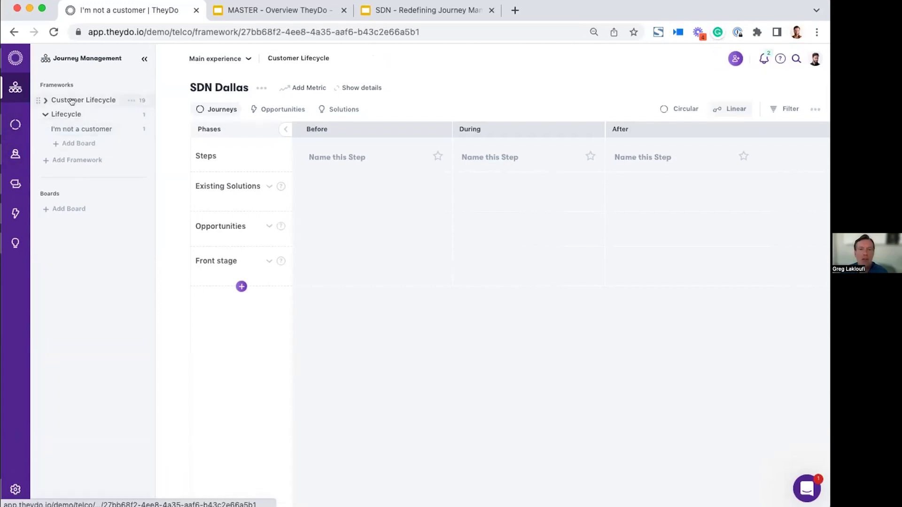
{"action": "left_click", "coordinate": [68, 115]}
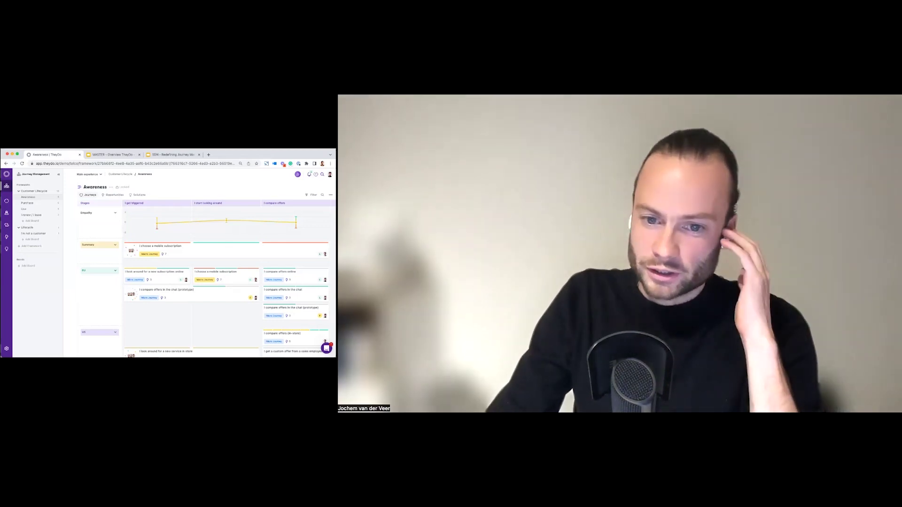
{"action": "left_click", "coordinate": [110, 187]}
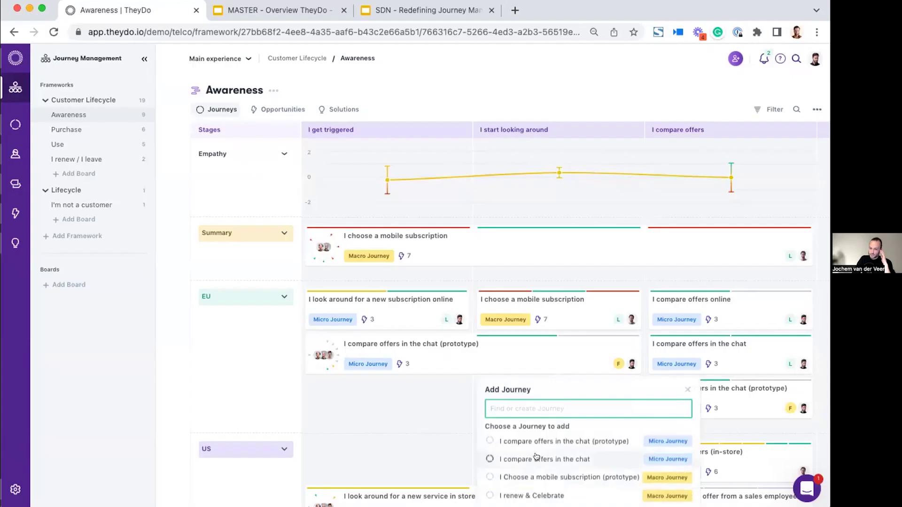
{"action": "left_click", "coordinate": [543, 458]}
{"action": "left_click", "coordinate": [406, 402]}
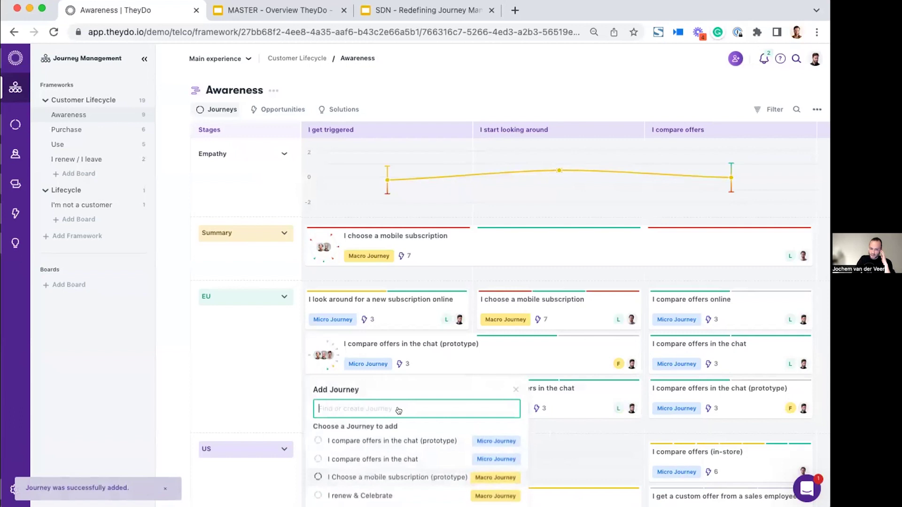
{"action": "left_click", "coordinate": [405, 438]}
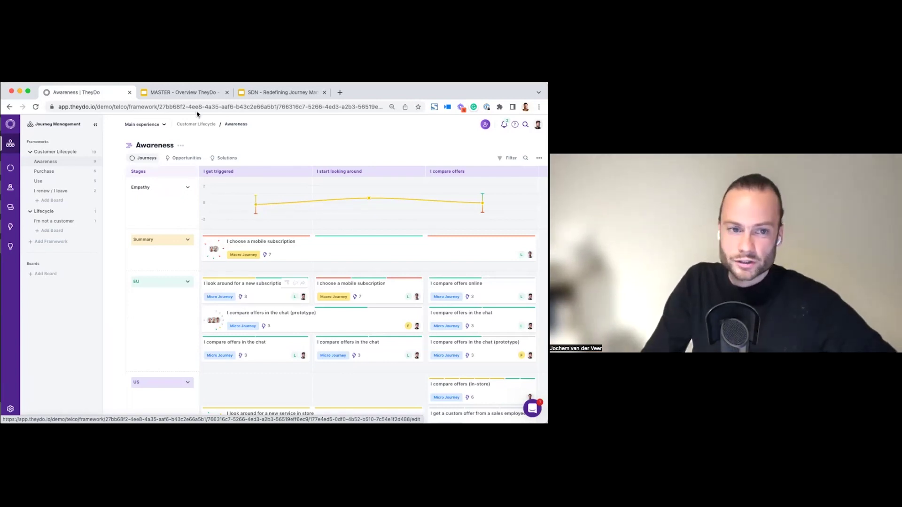
Step: Look over the available workspaces, the Customer Lifecycle overview and the "I choose a mobile subscription" journey with the navigation collapsed
{"action": "left_click", "coordinate": [155, 125]}
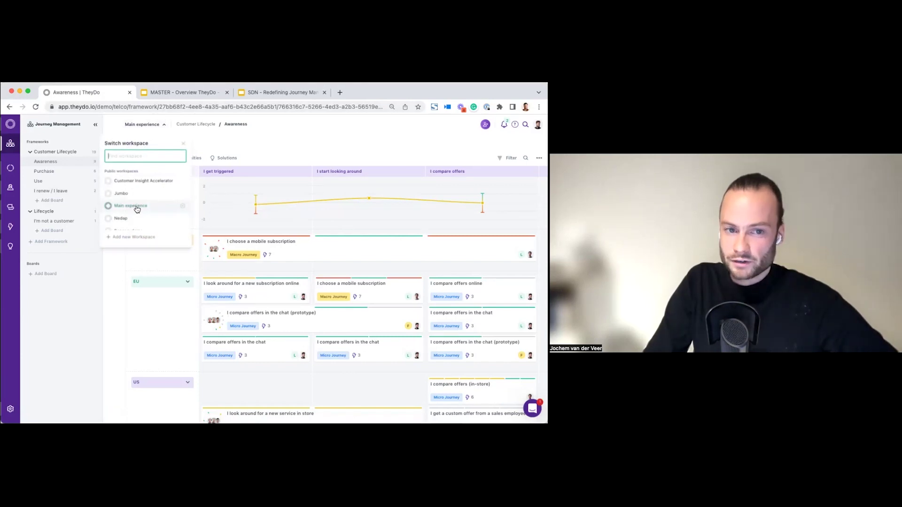
{"action": "left_click", "coordinate": [277, 136]}
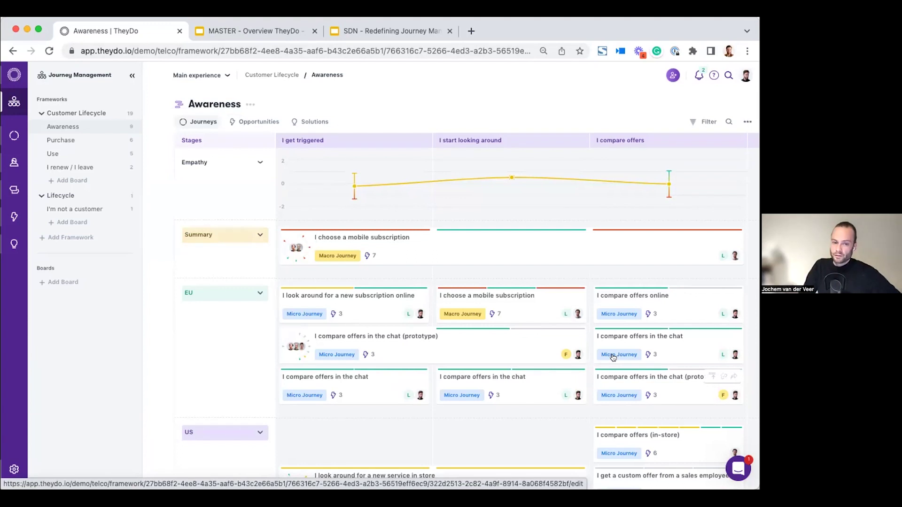
{"action": "left_click", "coordinate": [261, 75]}
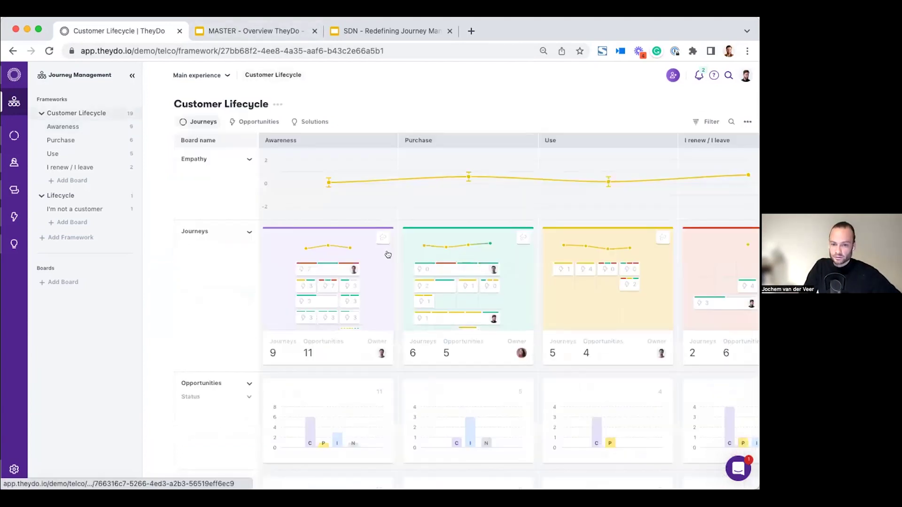
{"action": "left_click", "coordinate": [311, 268]}
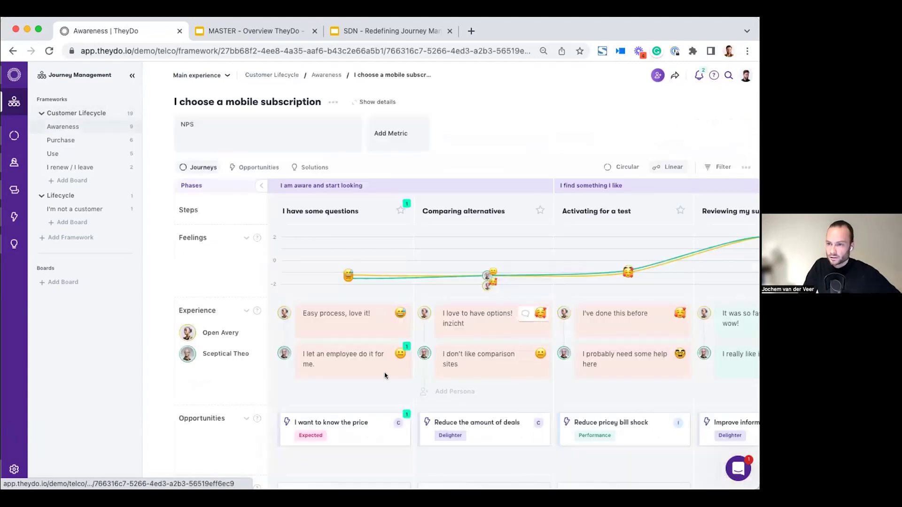
{"action": "scroll", "coordinate": [322, 379], "scroll_direction": "right", "scroll_amount": 5}
{"action": "scroll", "coordinate": [322, 380], "scroll_direction": "left", "scroll_amount": 5}
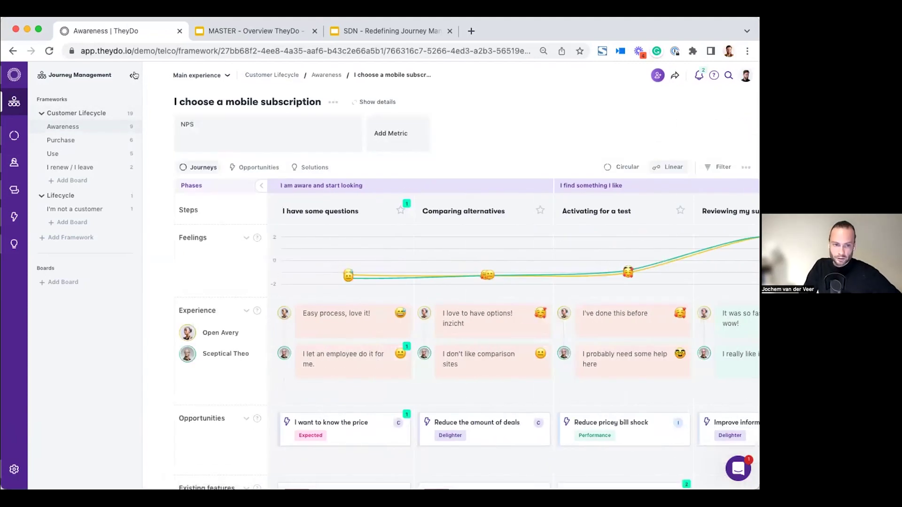
{"action": "left_click", "coordinate": [132, 75]}
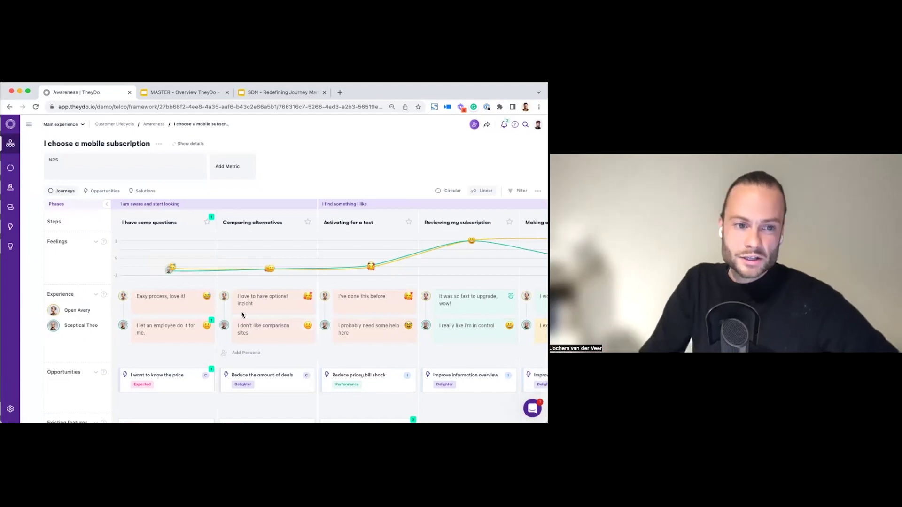
Step: Create an opportunity group named "OKR" in the Opportunities overview and move it to the head of the group list
{"action": "left_click", "coordinate": [10, 226]}
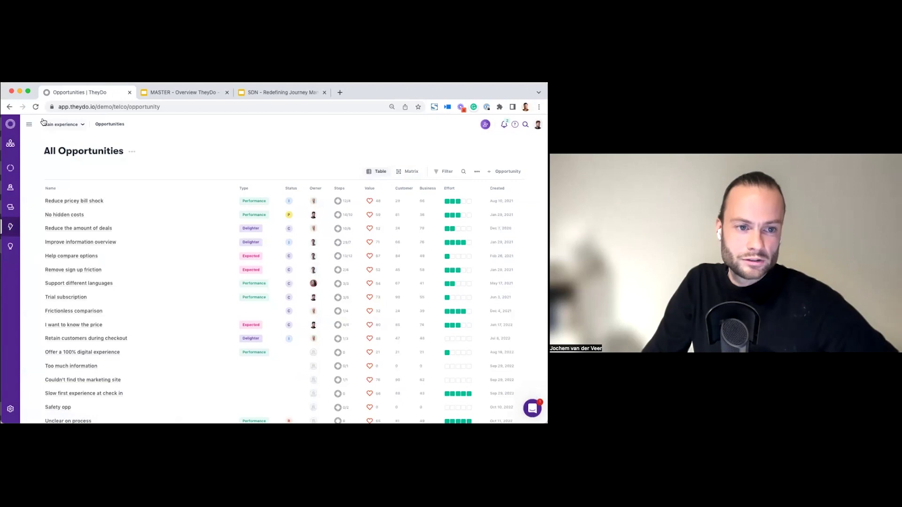
{"action": "left_click", "coordinate": [29, 124]}
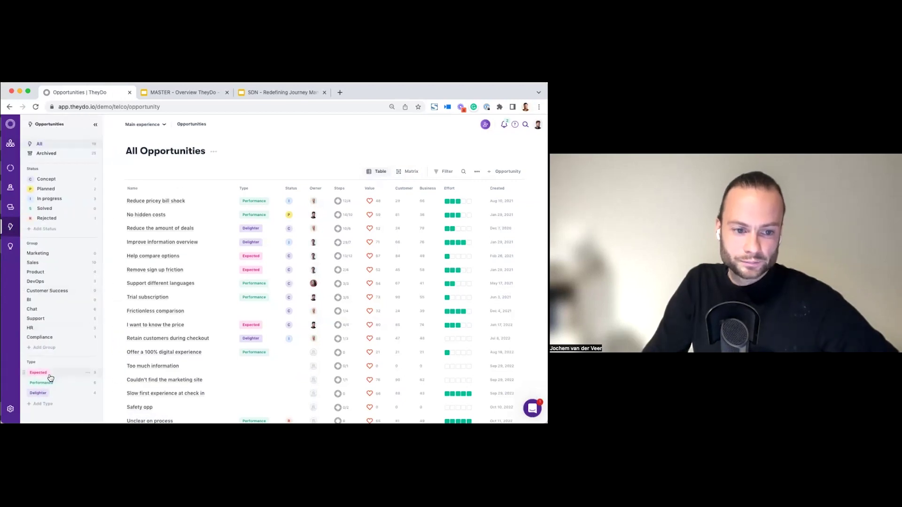
{"action": "left_click", "coordinate": [39, 347]}
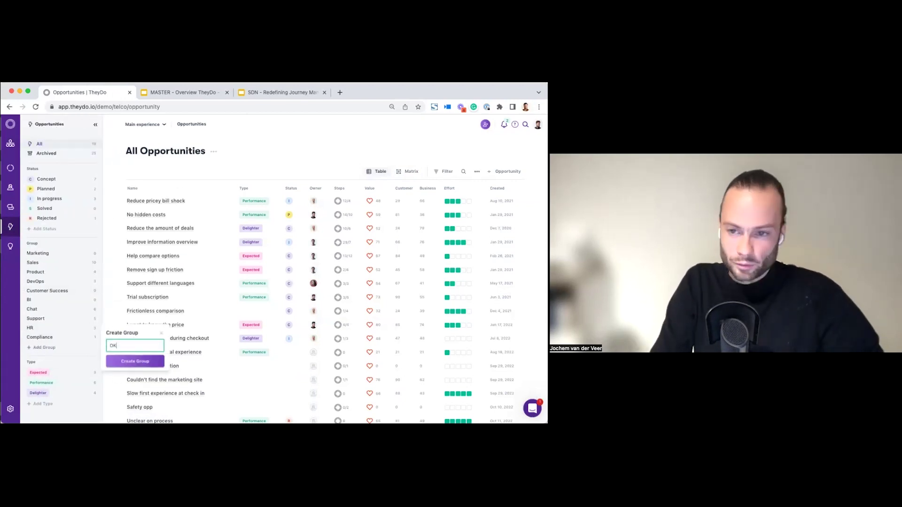
{"action": "left_click", "coordinate": [135, 361]}
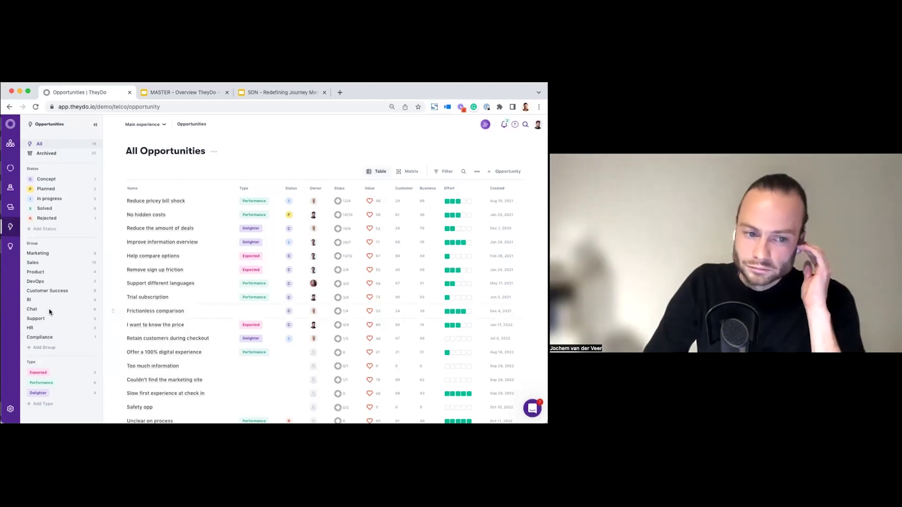
{"action": "left_click_drag", "start_coordinate": [23, 347], "coordinate": [33, 254]}
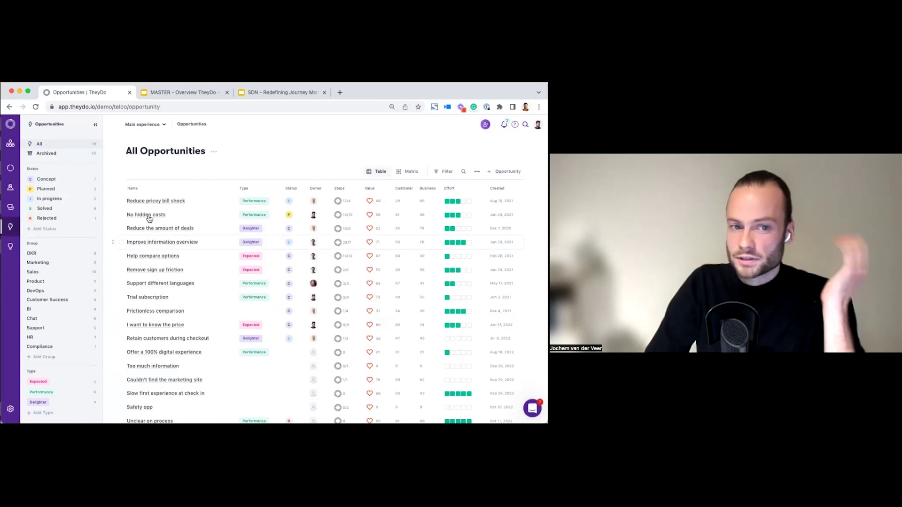
Step: Add the opportunities "Reduce pricey bill shock", "No hidden costs" and "Reduce the amount of deals" to the OKR group and open that group
{"action": "left_click", "coordinate": [121, 201]}
{"action": "left_click", "coordinate": [121, 215]}
{"action": "left_click", "coordinate": [121, 228]}
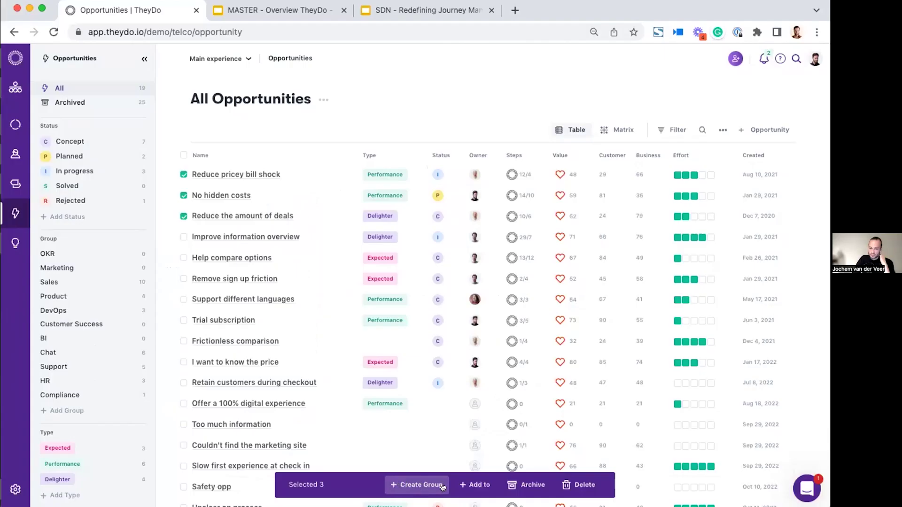
{"action": "left_click", "coordinate": [474, 485]}
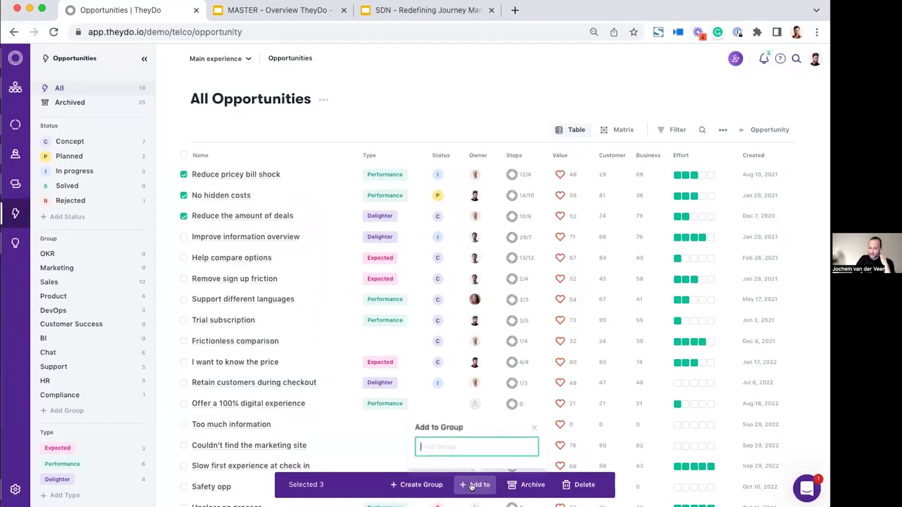
{"action": "left_click", "coordinate": [433, 394]}
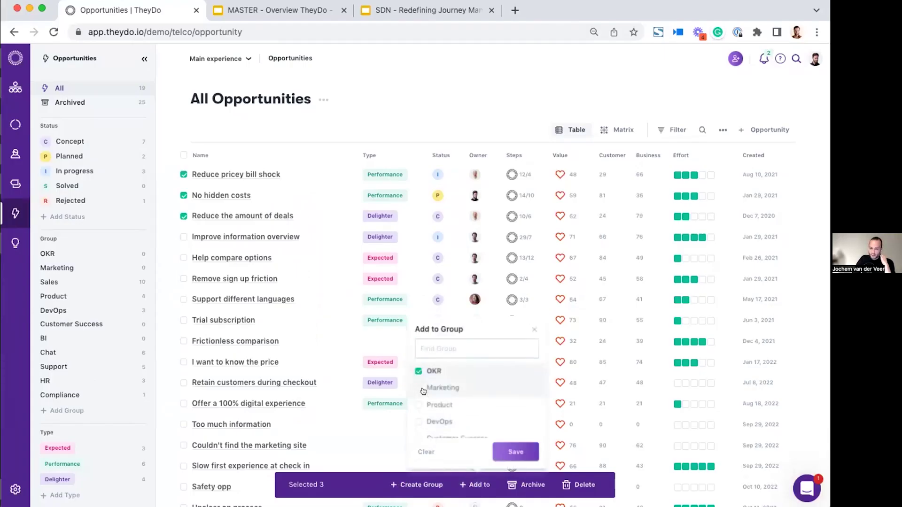
{"action": "left_click", "coordinate": [515, 450]}
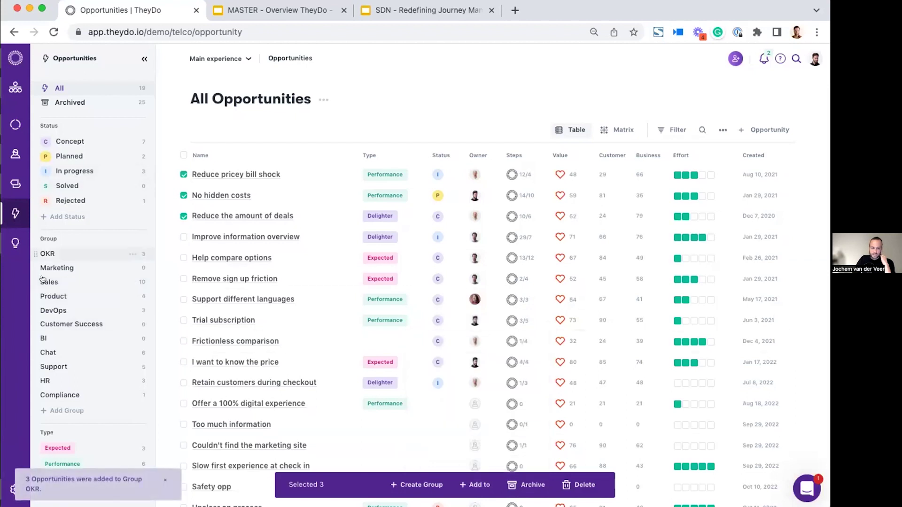
{"action": "left_click", "coordinate": [47, 254]}
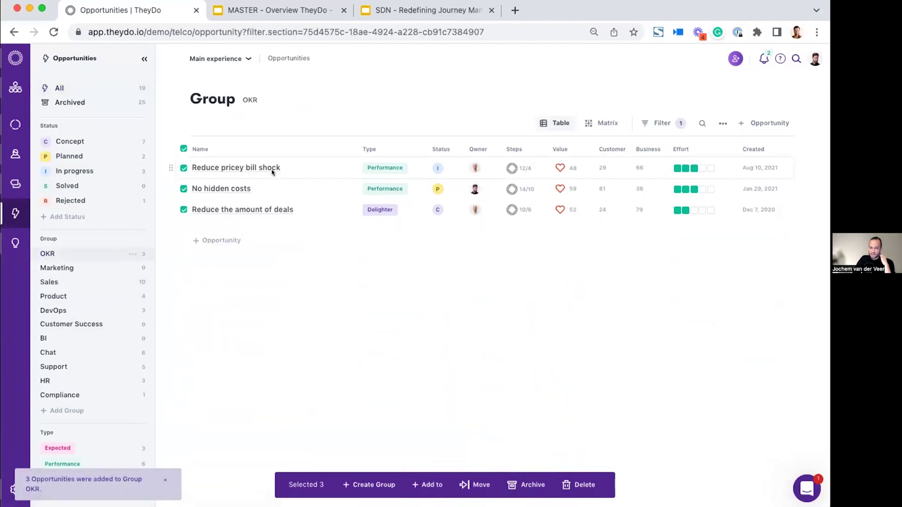
Step: Push the "Plan sliders" solution of the "Reduce pricey bill shock" opportunity to the Jira project Platform as a new epic
{"action": "left_click", "coordinate": [245, 169]}
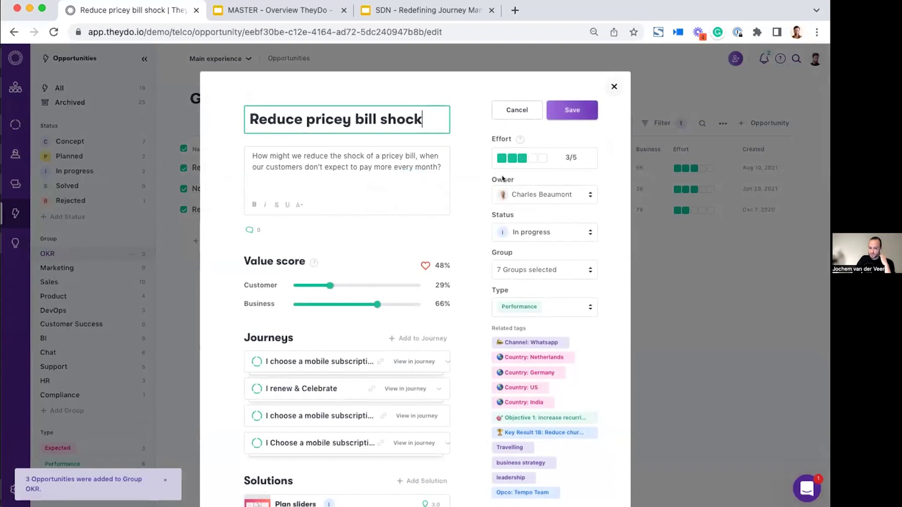
{"action": "scroll", "coordinate": [501, 176], "scroll_direction": "down", "scroll_amount": 3}
{"action": "left_click", "coordinate": [298, 356]}
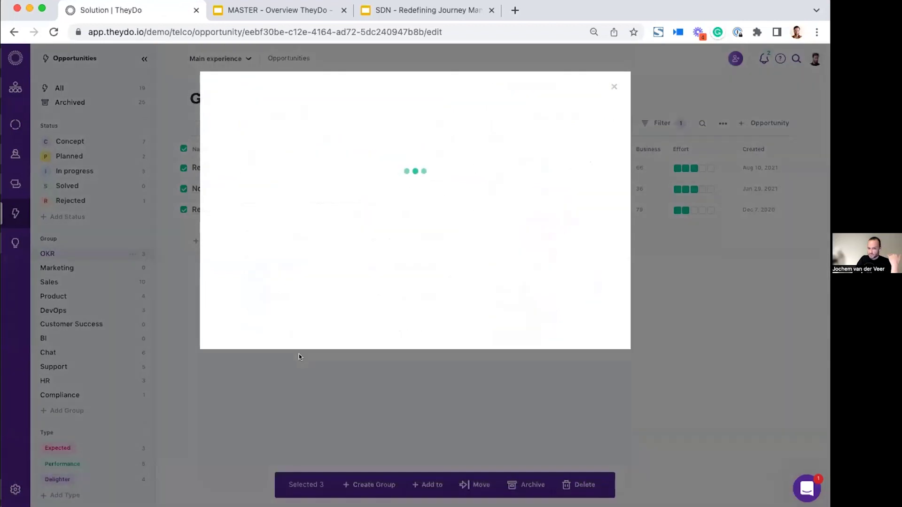
{"action": "left_click", "coordinate": [522, 330]}
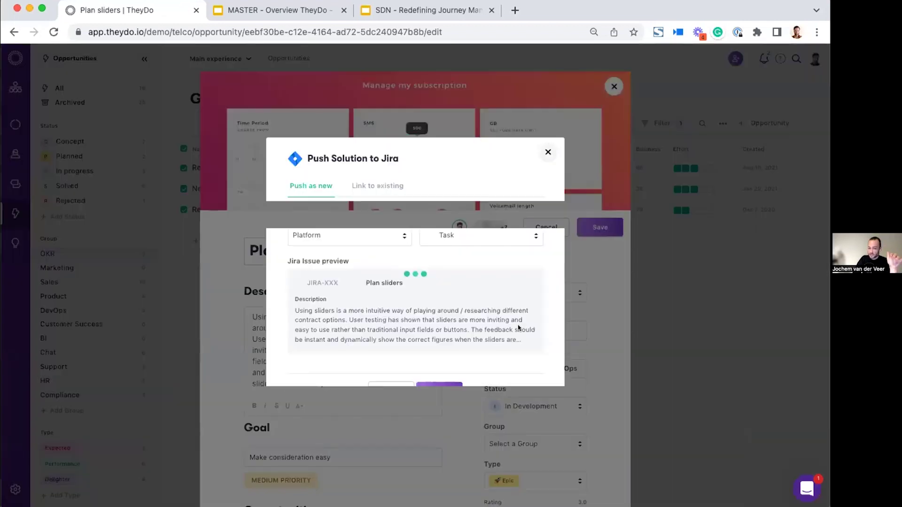
{"action": "left_click", "coordinate": [345, 232]}
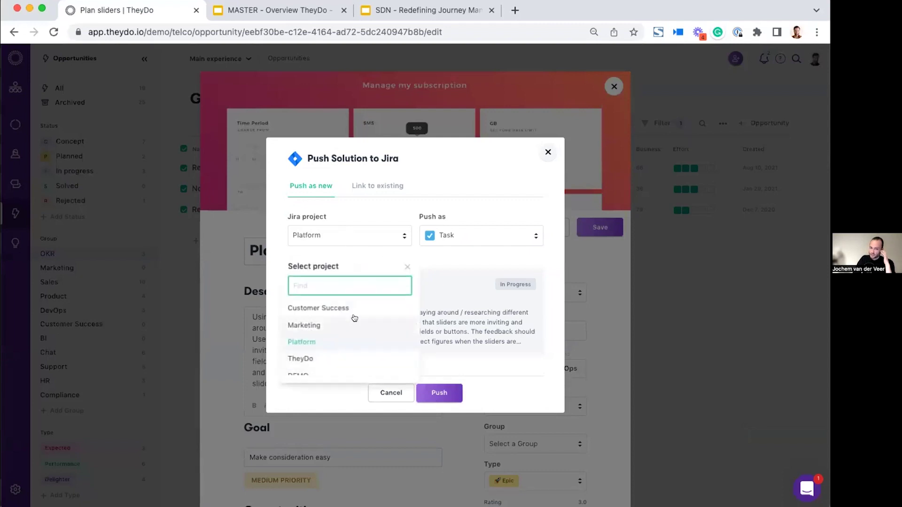
{"action": "left_click", "coordinate": [456, 242]}
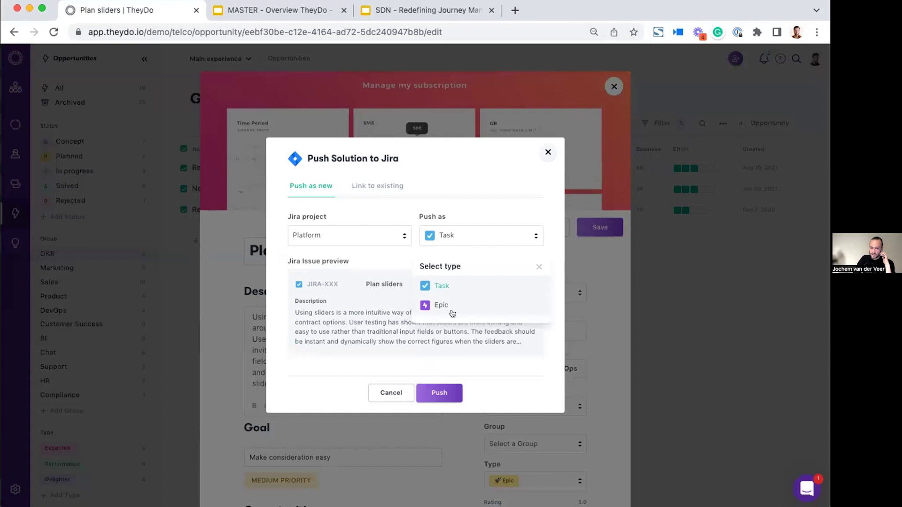
{"action": "left_click", "coordinate": [439, 305]}
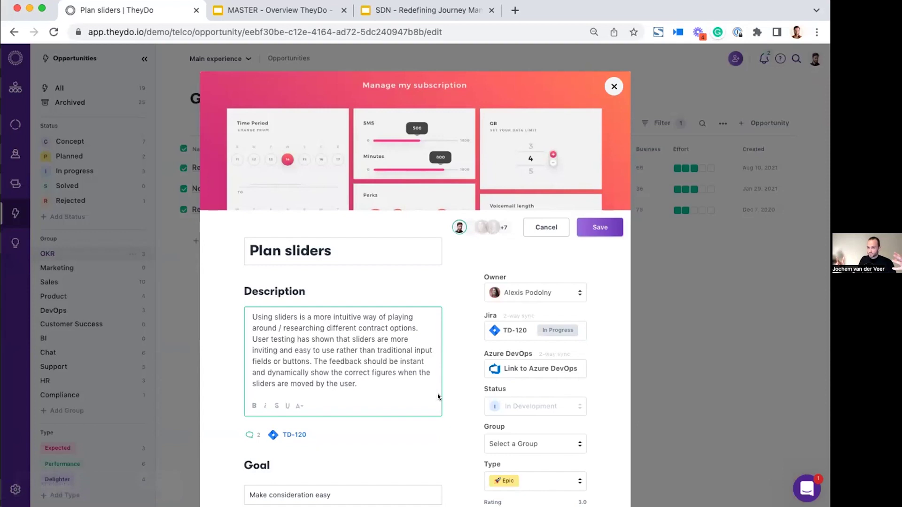
{"action": "left_click", "coordinate": [613, 86]}
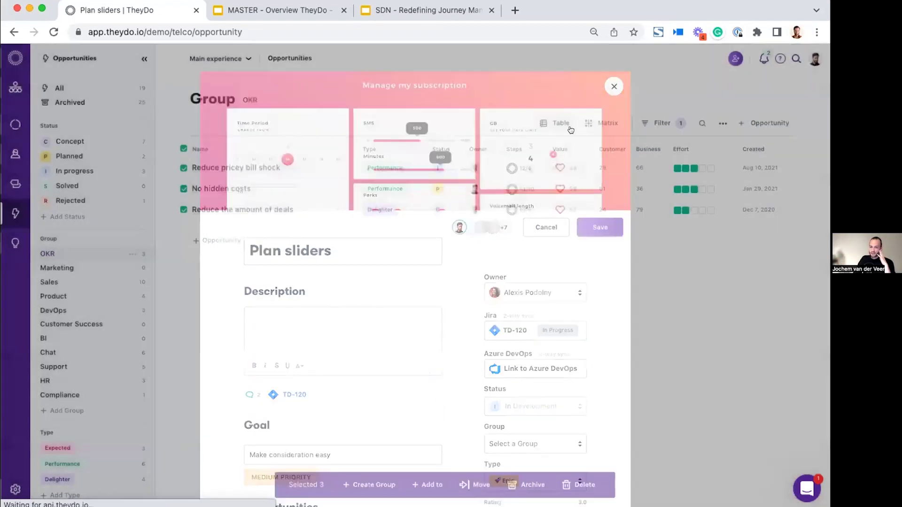
Step: Check the updates inbox and return to the Awareness board of the Customer Lifecycle framework
{"action": "left_click", "coordinate": [764, 58]}
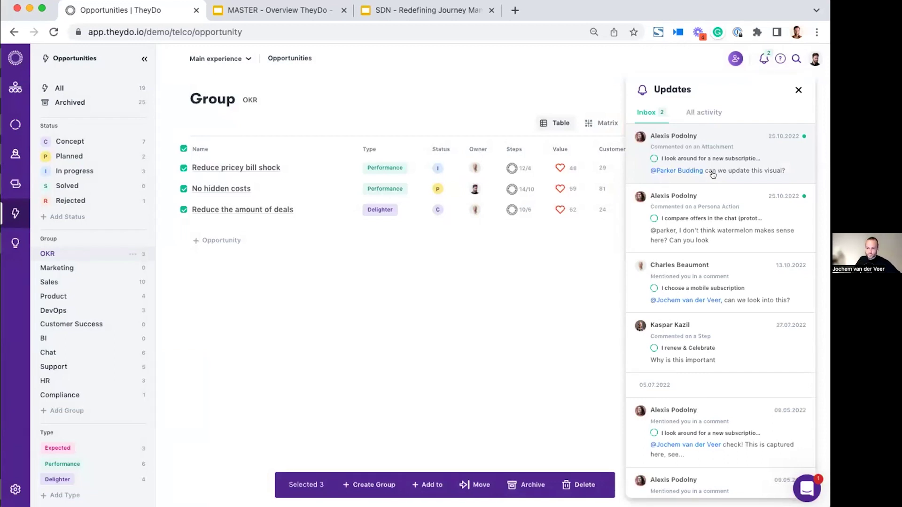
{"action": "left_click", "coordinate": [798, 90]}
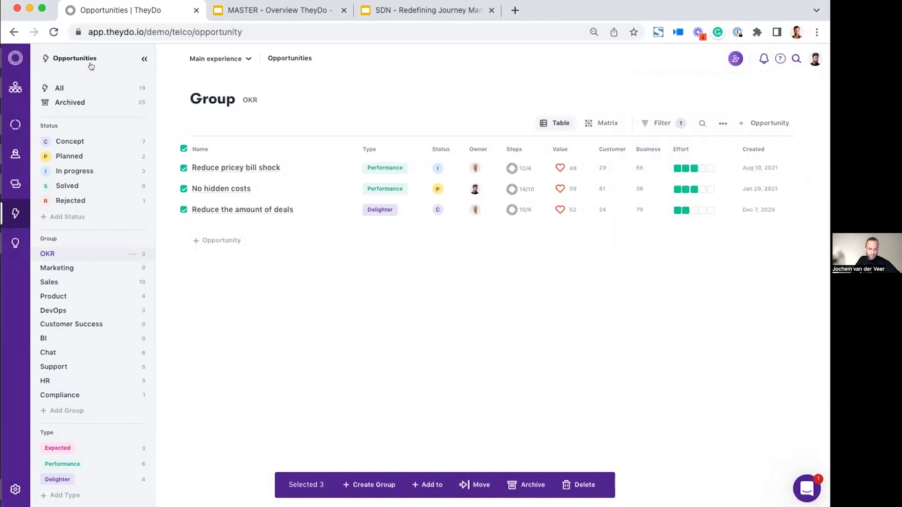
{"action": "left_click", "coordinate": [16, 87]}
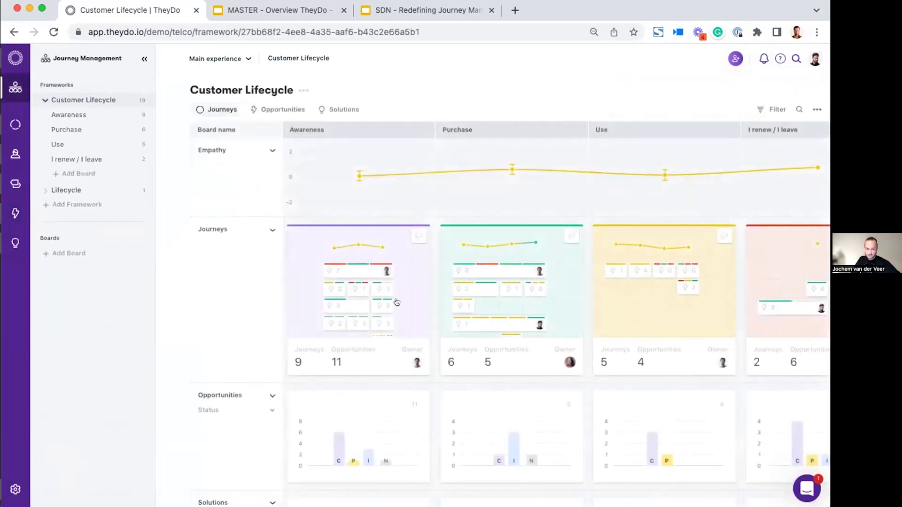
{"action": "left_click", "coordinate": [403, 307]}
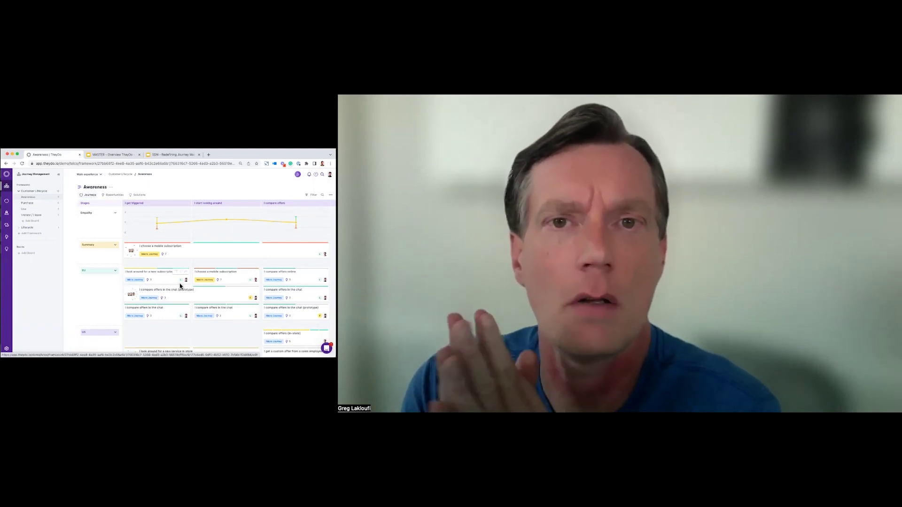
Step: Switch to the MASTER overview presentation in Google Slides and show the slide "The rise of the experience-led organization"
{"action": "left_click", "coordinate": [121, 155]}
{"action": "key", "text": "Down"}
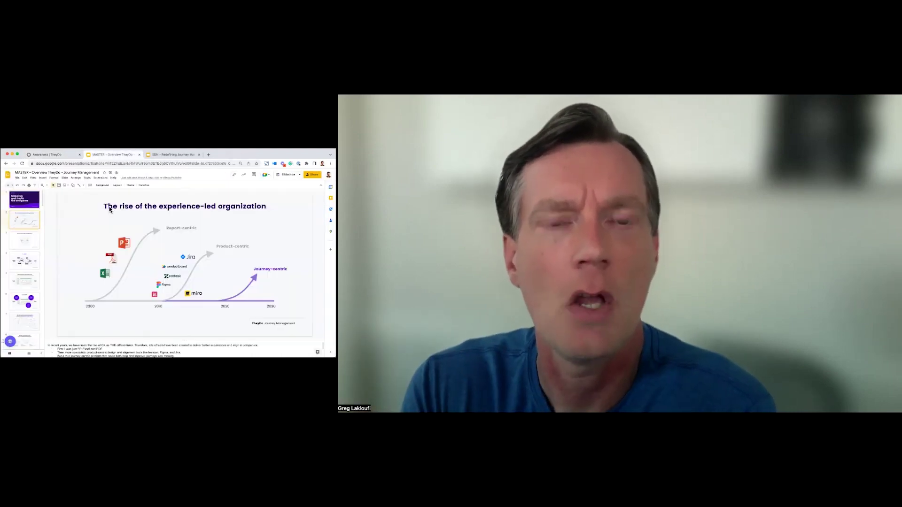
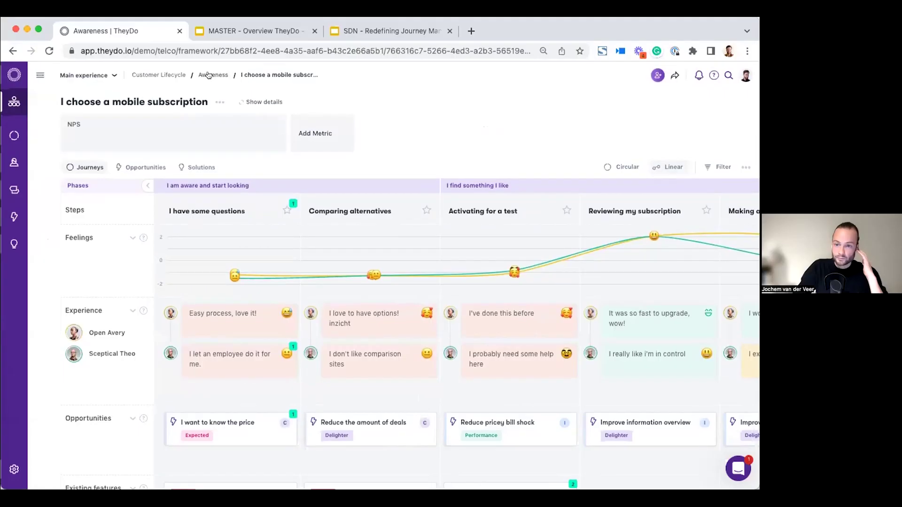
Step: Reopen the "I choose a mobile subscription" journey from the Awareness board and remove its NPS journey metric
{"action": "left_click", "coordinate": [208, 75]}
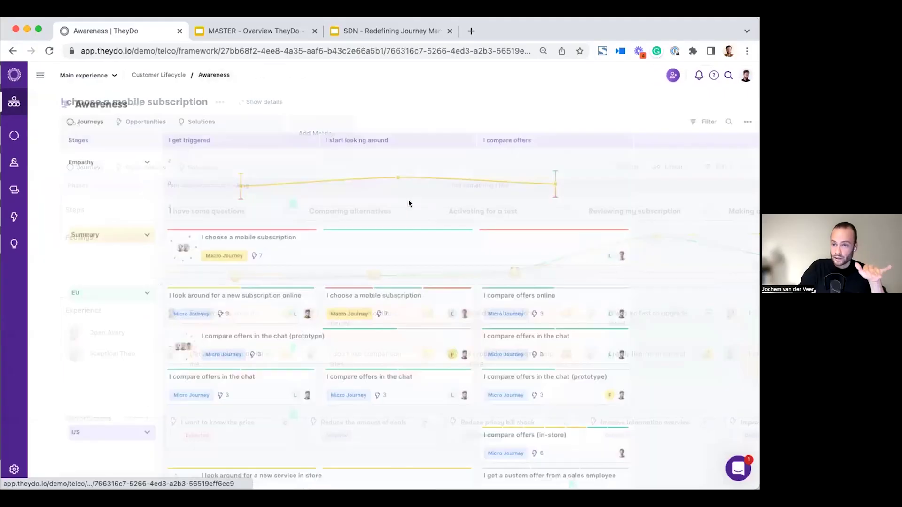
{"action": "left_click", "coordinate": [333, 259]}
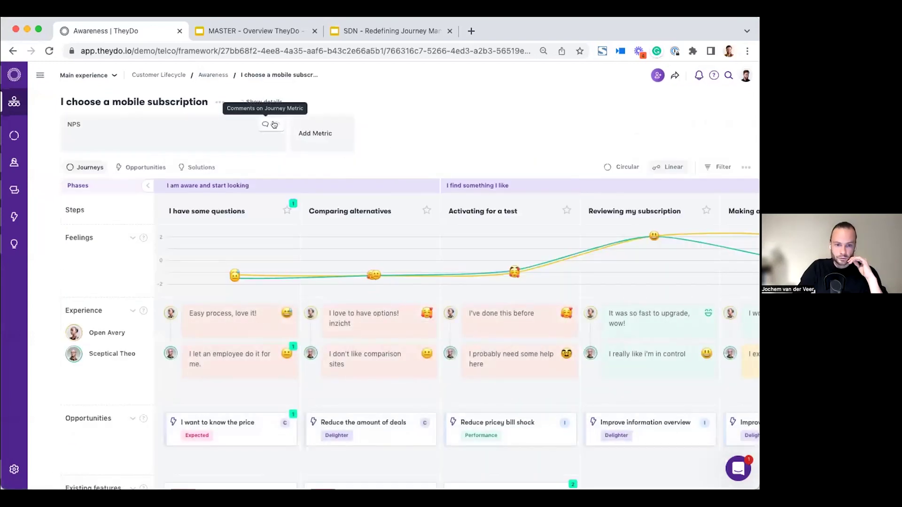
{"action": "left_click", "coordinate": [269, 129]}
{"action": "left_click", "coordinate": [265, 197]}
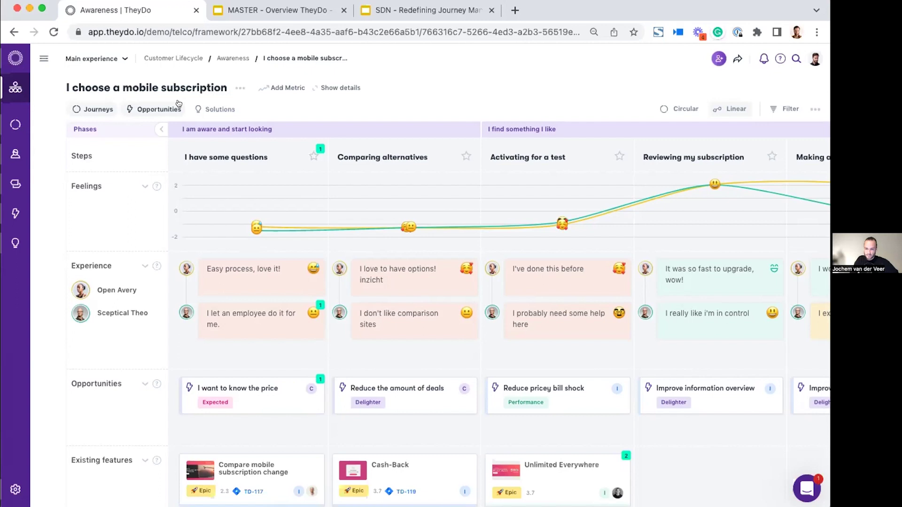
Step: Add the existing NPS metric to the "I choose a mobile subscription" journey
{"action": "left_click", "coordinate": [286, 89]}
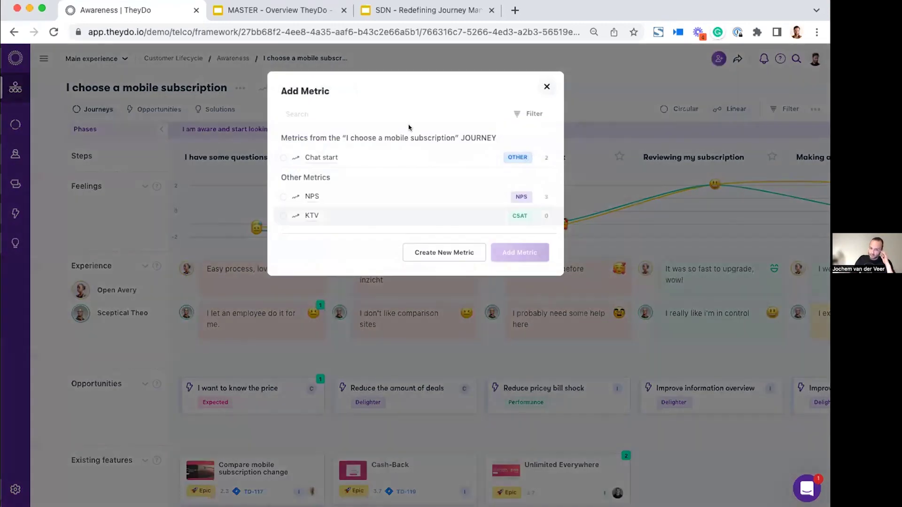
{"action": "left_click", "coordinate": [283, 197]}
{"action": "left_click", "coordinate": [531, 251]}
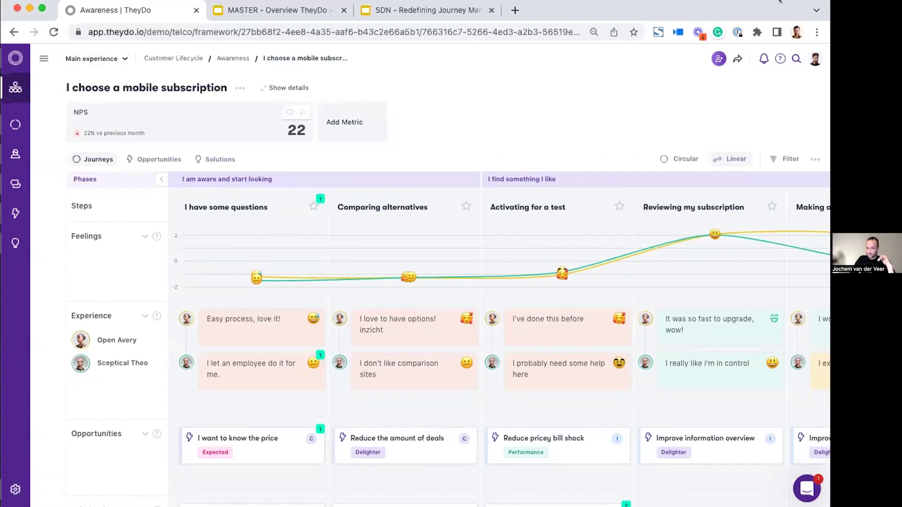
Step: Examine the journey's NPS metric details, including its source, target, chart and data points
{"action": "left_click", "coordinate": [238, 111]}
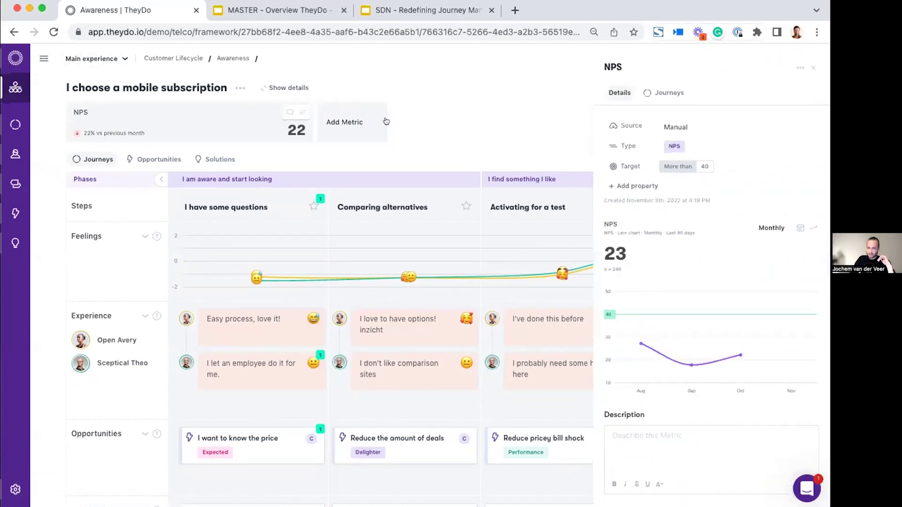
{"action": "mouse_move", "coordinate": [665, 125]}
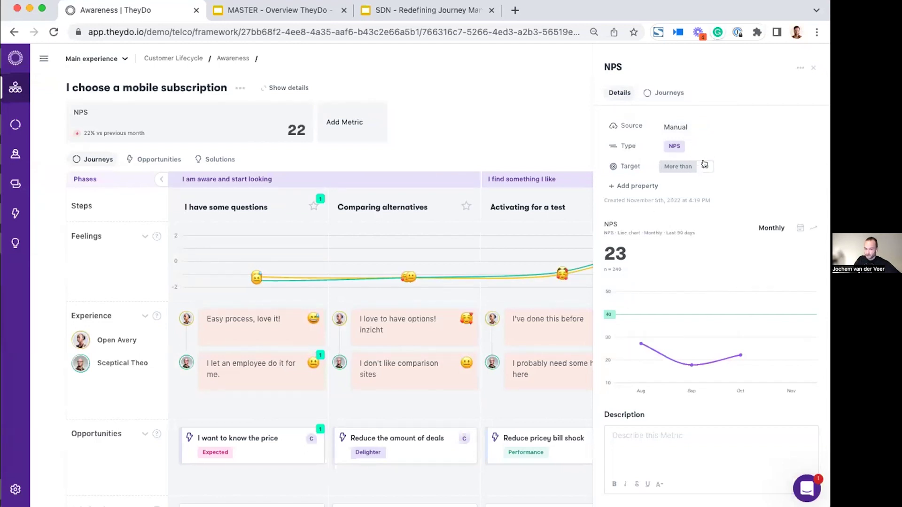
{"action": "scroll", "coordinate": [704, 164], "scroll_direction": "down", "scroll_amount": 3}
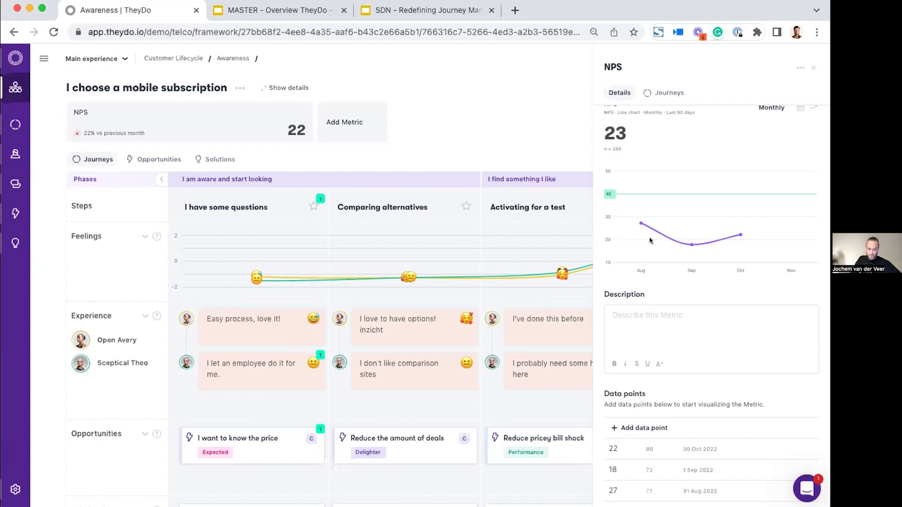
{"action": "scroll", "coordinate": [283, 318], "scroll_direction": "down", "scroll_amount": 2}
{"action": "scroll", "coordinate": [283, 318], "scroll_direction": "right", "scroll_amount": 5}
{"action": "scroll", "coordinate": [283, 318], "scroll_direction": "up", "scroll_amount": 2}
{"action": "scroll", "coordinate": [283, 318], "scroll_direction": "left", "scroll_amount": 4}
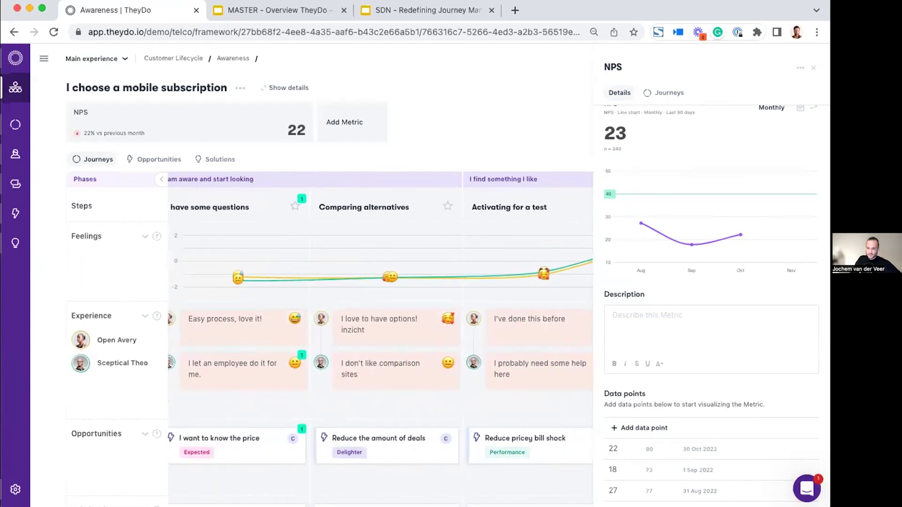
{"action": "left_click", "coordinate": [813, 68]}
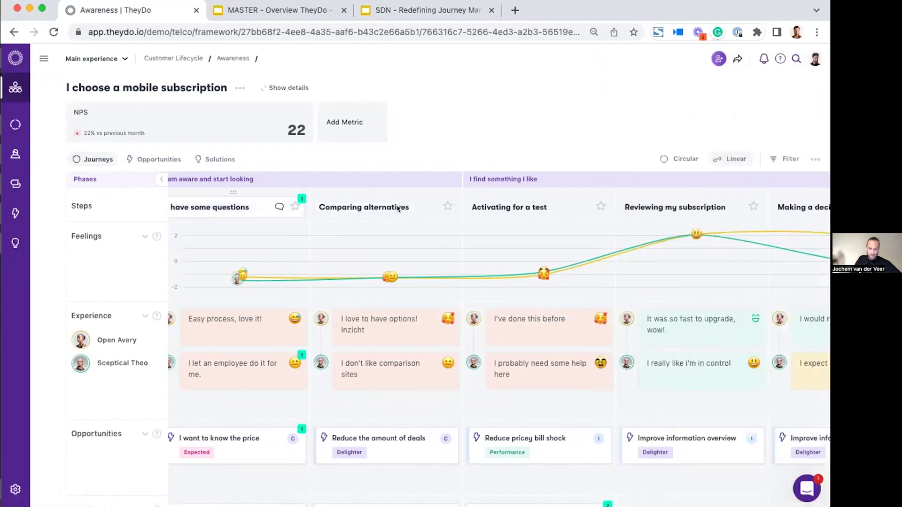
Step: Move the step "I have some questions" behind "Comparing alternatives" in the "I am aware and start looking" phase
{"action": "scroll", "coordinate": [340, 206], "scroll_direction": "down", "scroll_amount": 5}
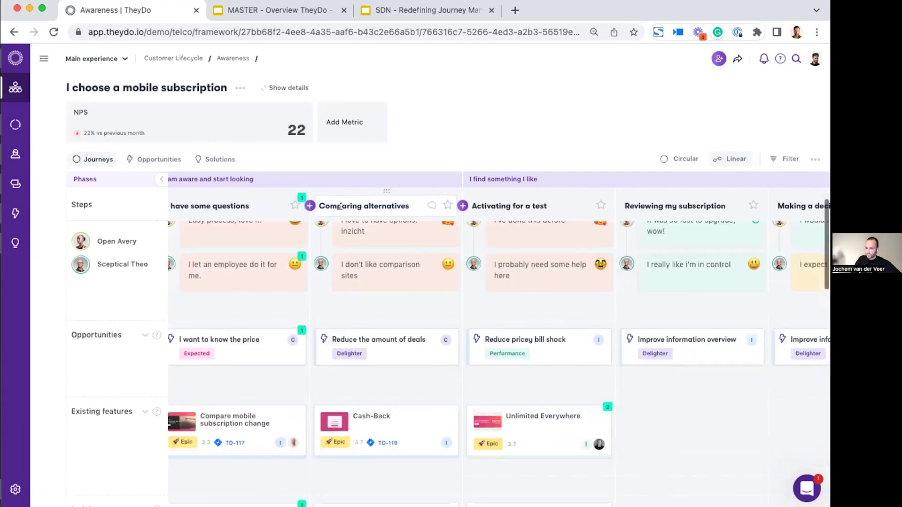
{"action": "scroll", "coordinate": [340, 207], "scroll_direction": "down", "scroll_amount": 5}
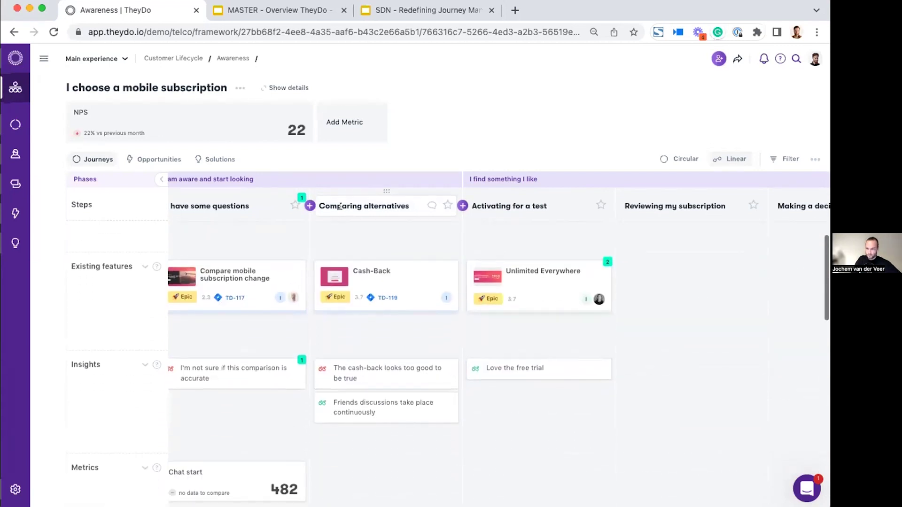
{"action": "scroll", "coordinate": [188, 246], "scroll_direction": "left", "scroll_amount": 3}
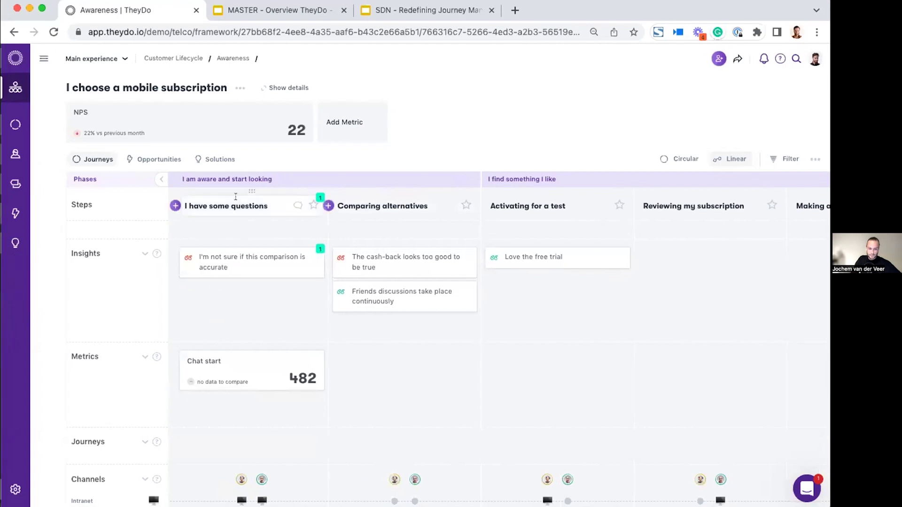
{"action": "scroll", "coordinate": [213, 218], "scroll_direction": "up", "scroll_amount": 2}
{"action": "left_click_drag", "start_coordinate": [252, 191], "coordinate": [385, 192]}
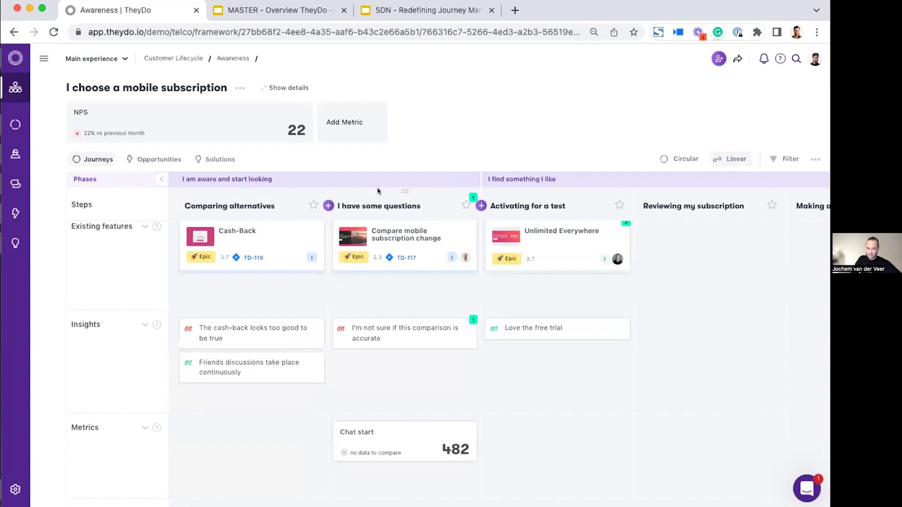
Step: Check the Chat start metric's details and create a new metric in the Metrics lane under "Comparing alternatives"
{"action": "left_click", "coordinate": [368, 446]}
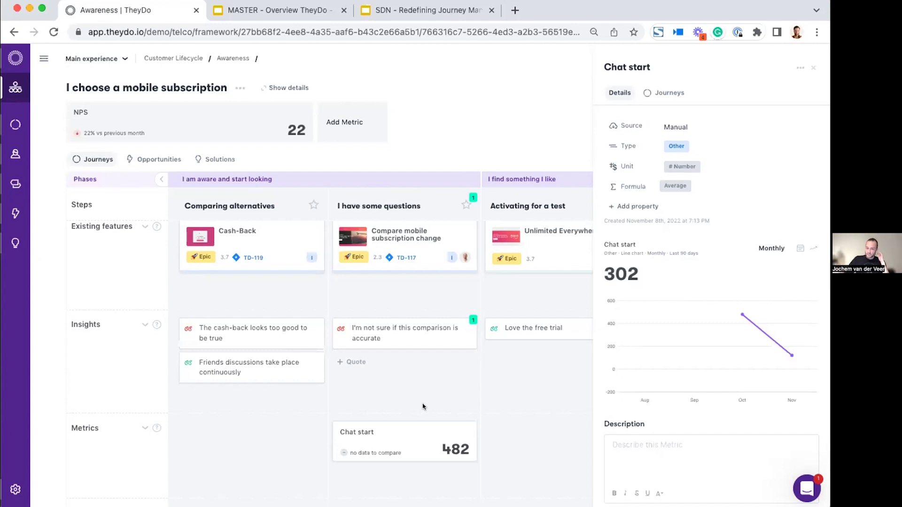
{"action": "left_click", "coordinate": [245, 427]}
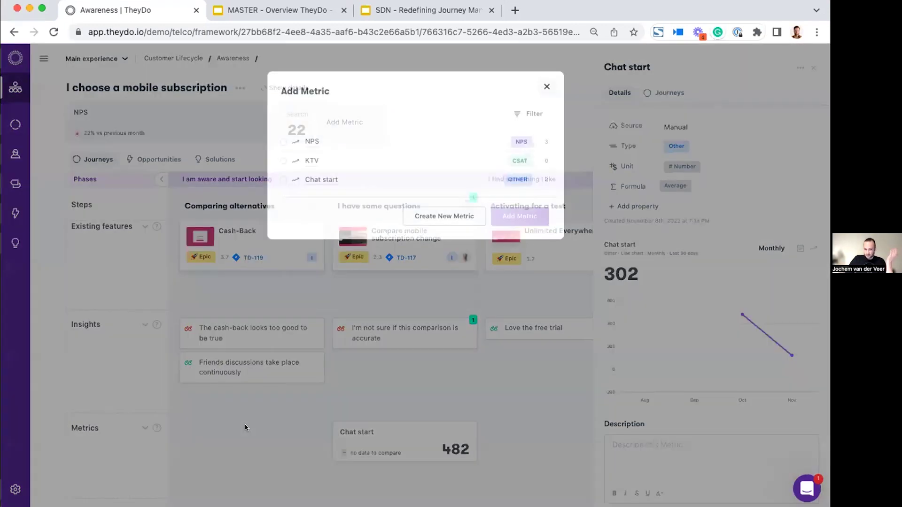
{"action": "left_click", "coordinate": [451, 212]}
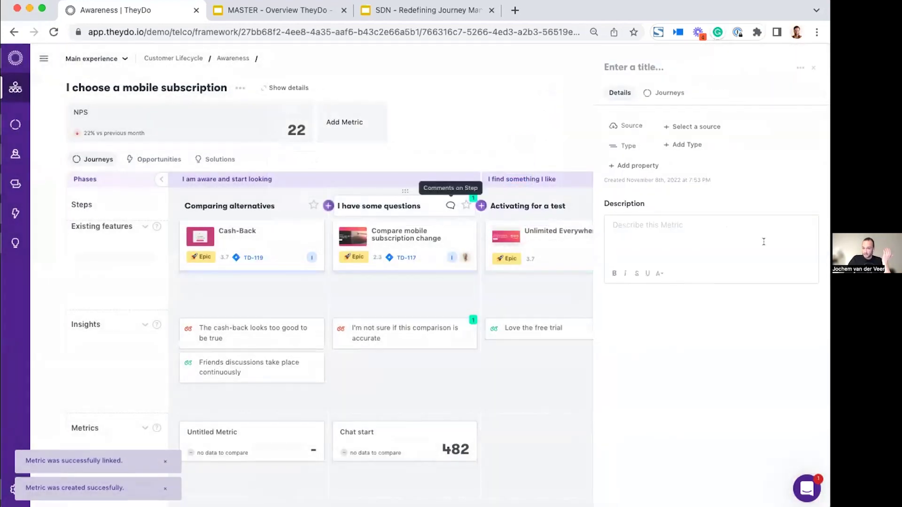
Step: Check the available source options for the new untitled metric and close its details without choosing one
{"action": "left_click", "coordinate": [680, 125]}
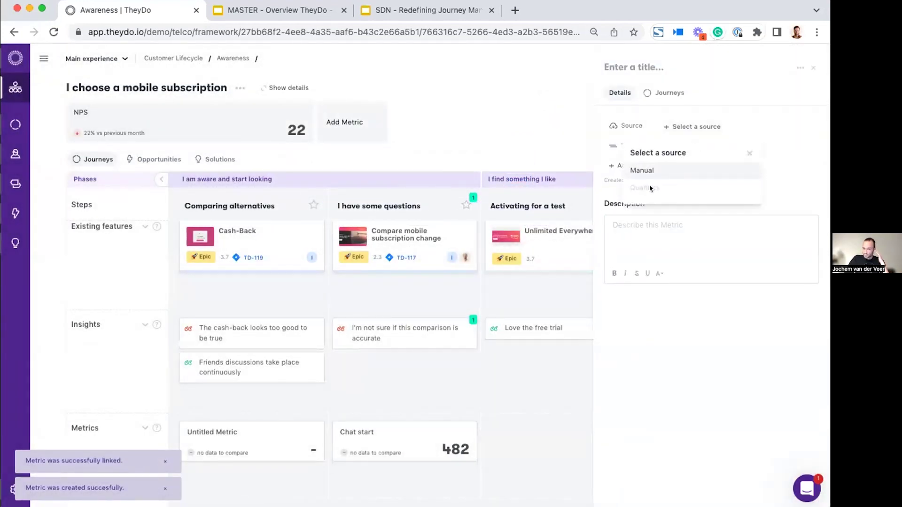
{"action": "left_click", "coordinate": [749, 153]}
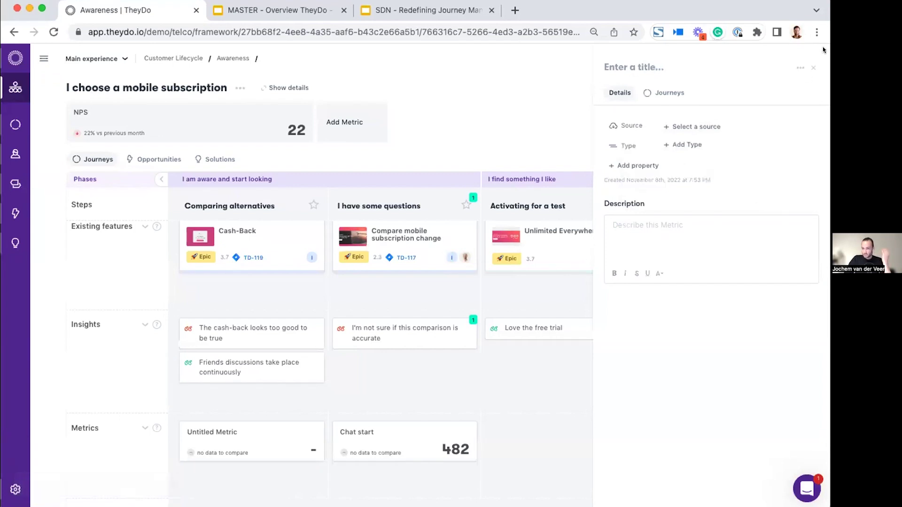
{"action": "left_click", "coordinate": [810, 67]}
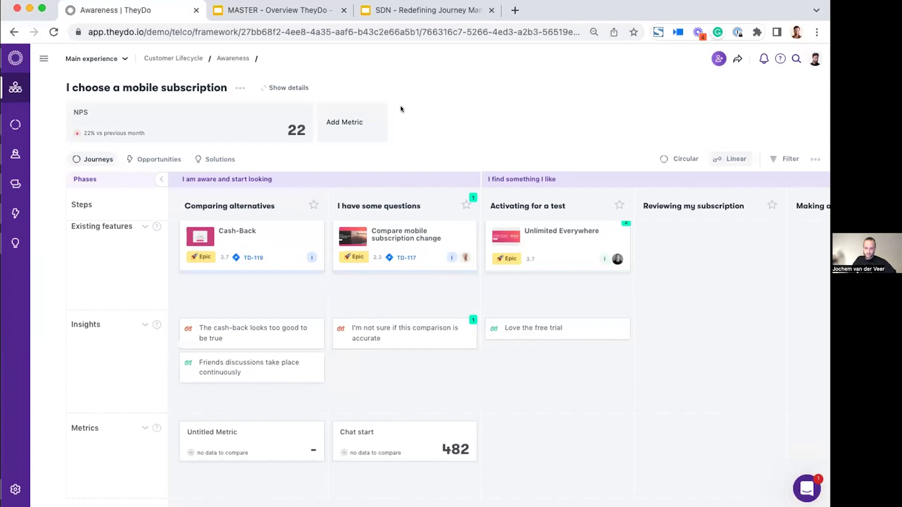
{"action": "mouse_move", "coordinate": [586, 353]}
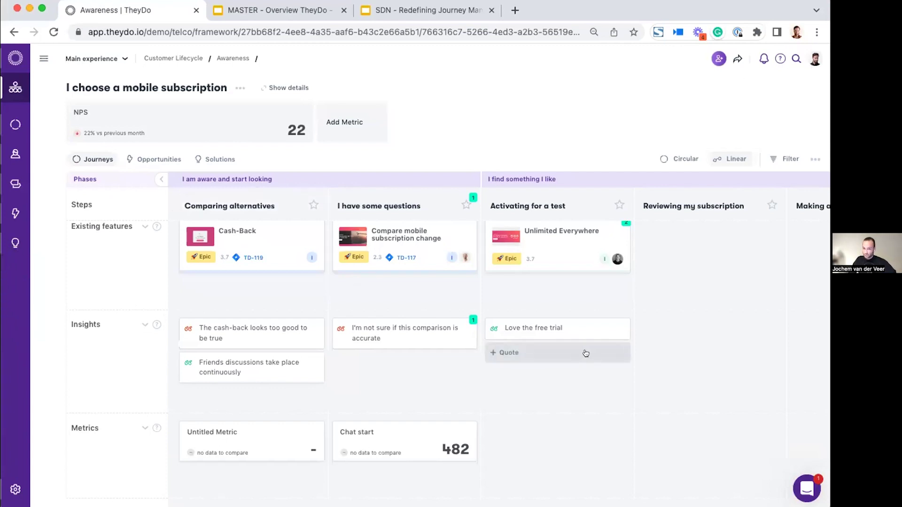
Step: Return to the Awareness board and filter its journeys by an NPS from -67 to 13 over the last 90 days
{"action": "left_click", "coordinate": [233, 58]}
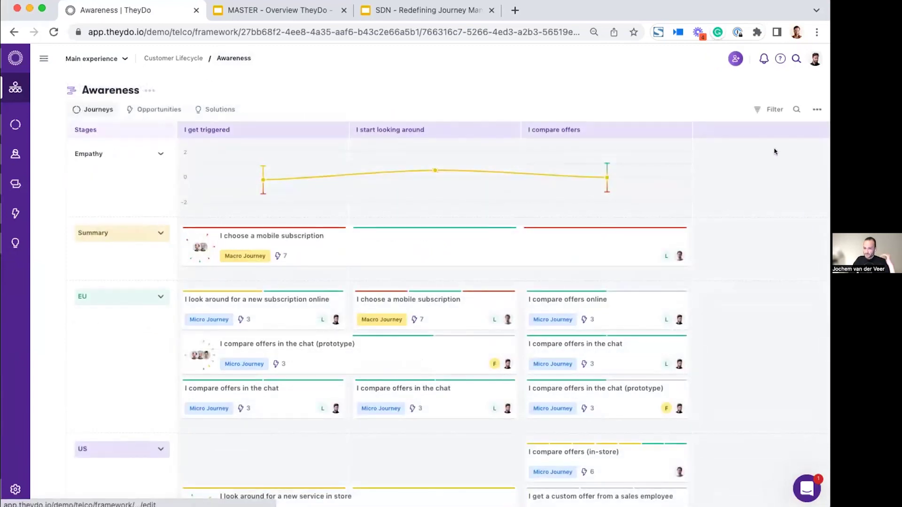
{"action": "left_click", "coordinate": [770, 109]}
{"action": "left_click", "coordinate": [750, 275]}
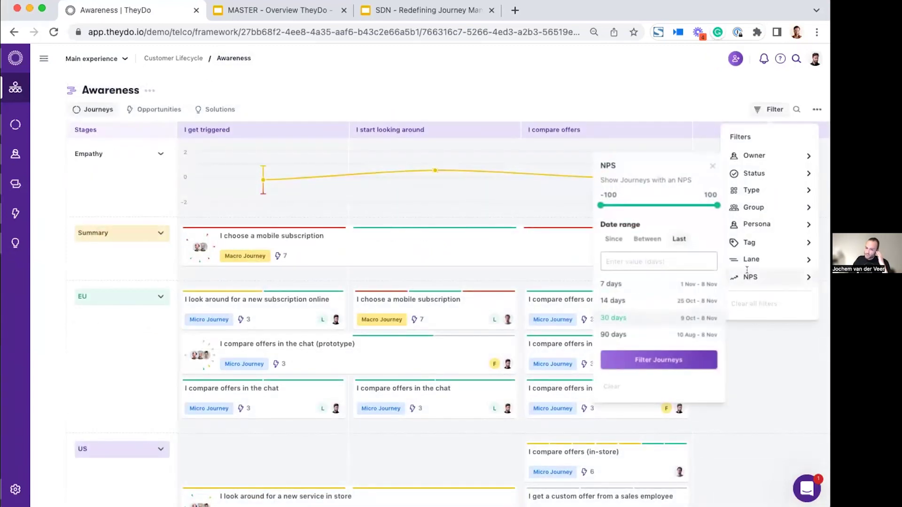
{"action": "left_click_drag", "start_coordinate": [600, 205], "coordinate": [619, 206]}
{"action": "left_click_drag", "start_coordinate": [711, 207], "coordinate": [666, 207]}
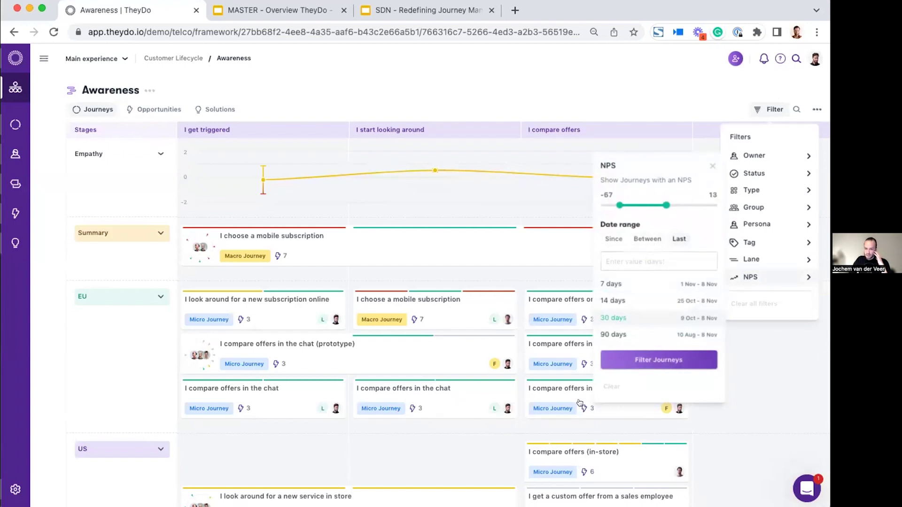
{"action": "left_click", "coordinate": [613, 335]}
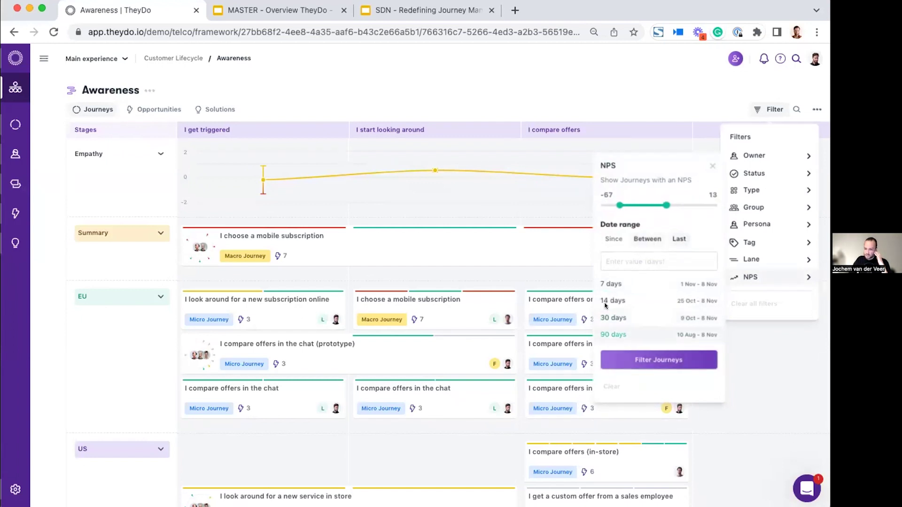
{"action": "left_click", "coordinate": [654, 359]}
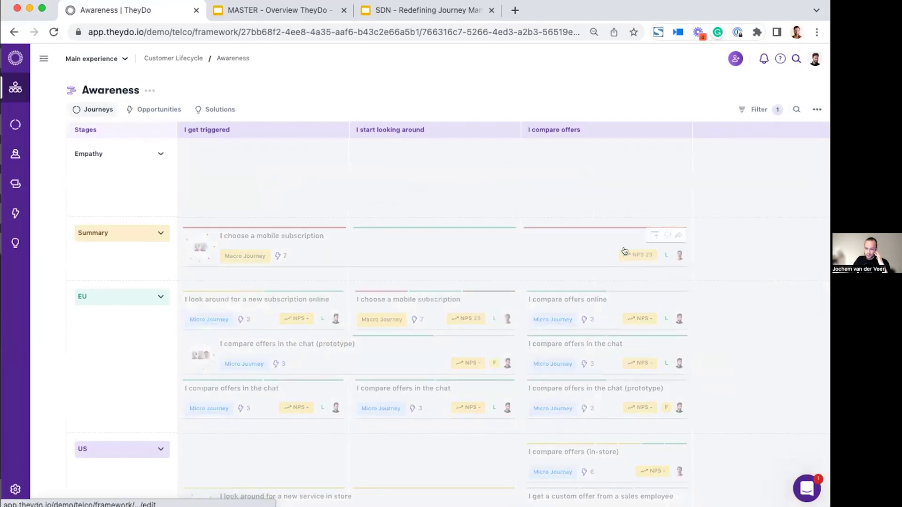
Step: Raise the upper limit of the NPS filter to 61 and reapply it to the Awareness journeys
{"action": "left_click", "coordinate": [761, 105]}
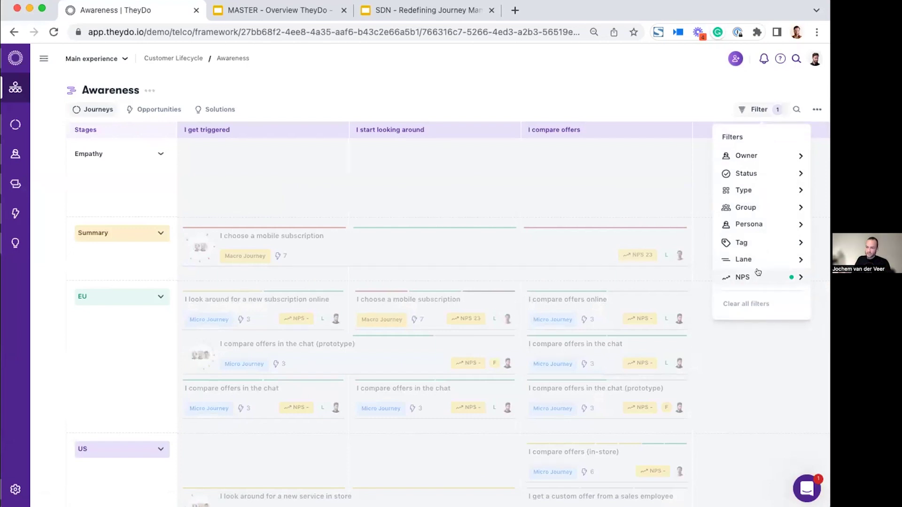
{"action": "left_click", "coordinate": [751, 277]}
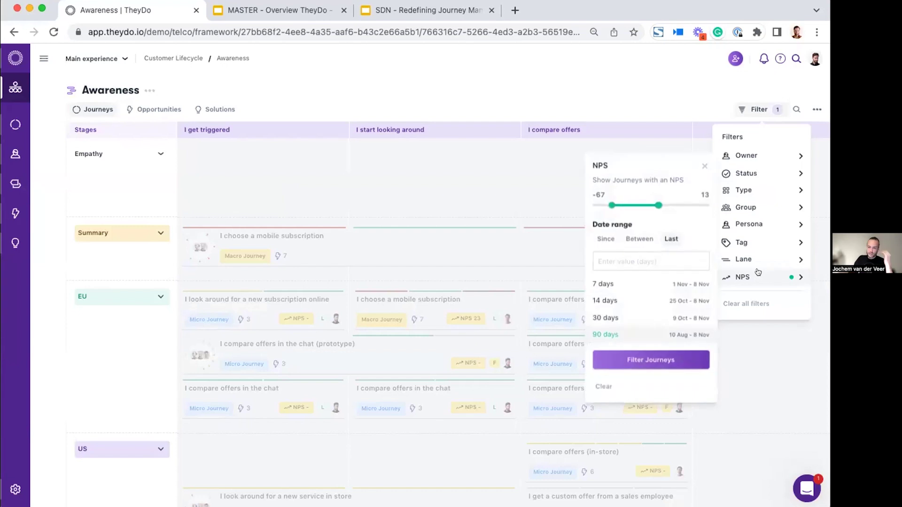
{"action": "left_click_drag", "start_coordinate": [656, 204], "coordinate": [687, 205]}
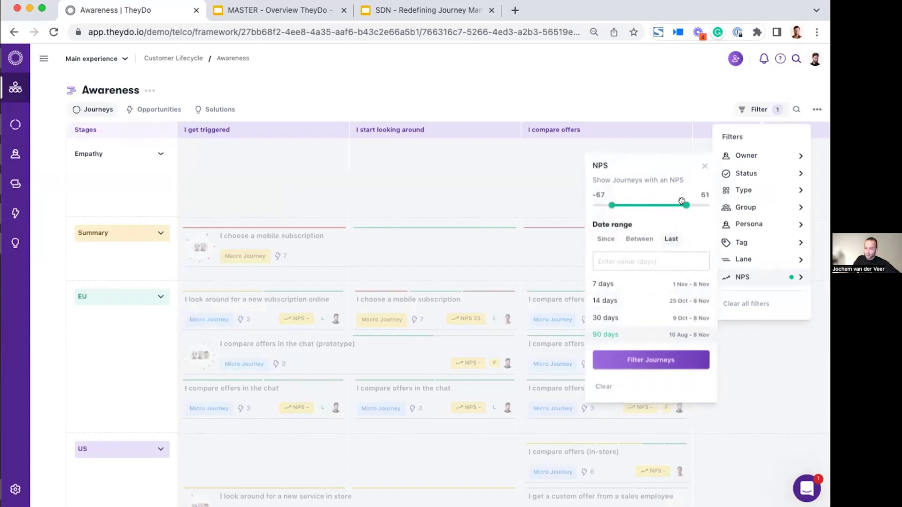
{"action": "left_click", "coordinate": [639, 357]}
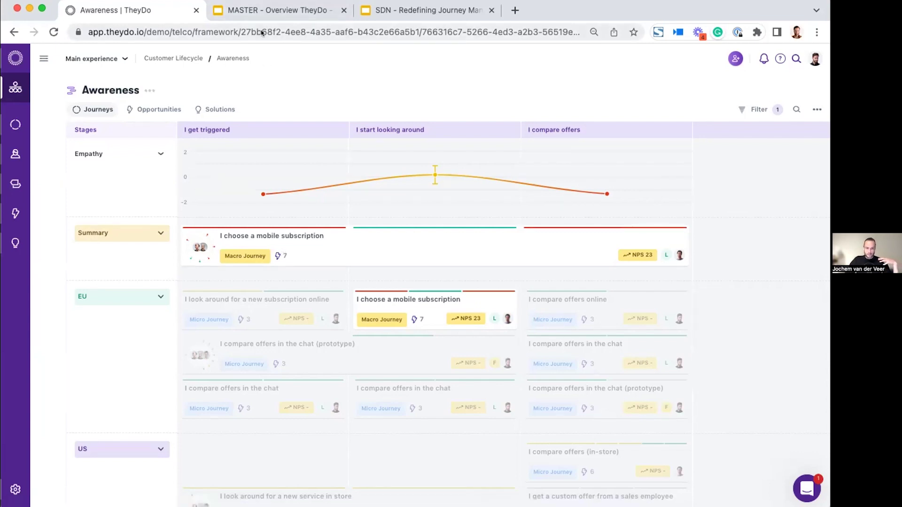
Step: Switch to the Google Slides deck "MASTER - Overview TheyDo - Journey Management" and present the "In reality" slide in presenter view
{"action": "left_click", "coordinate": [263, 11]}
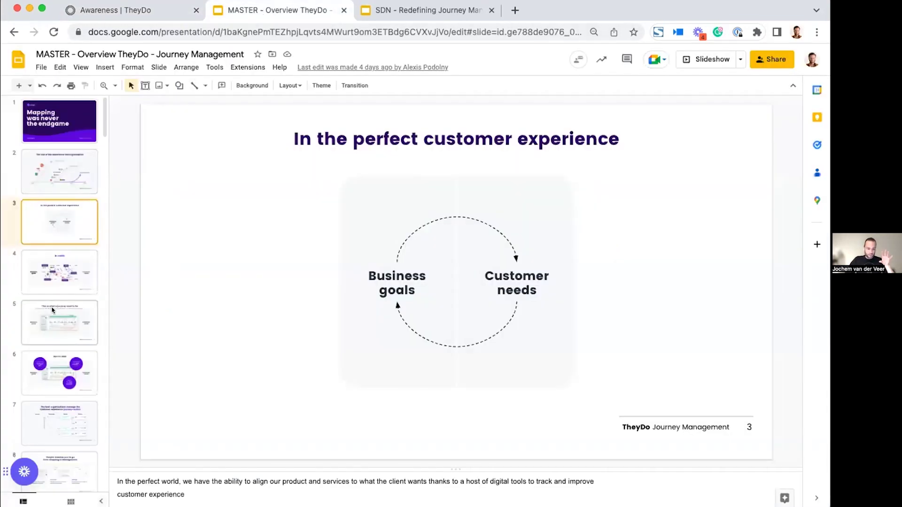
{"action": "left_click", "coordinate": [56, 268]}
{"action": "left_click", "coordinate": [739, 59]}
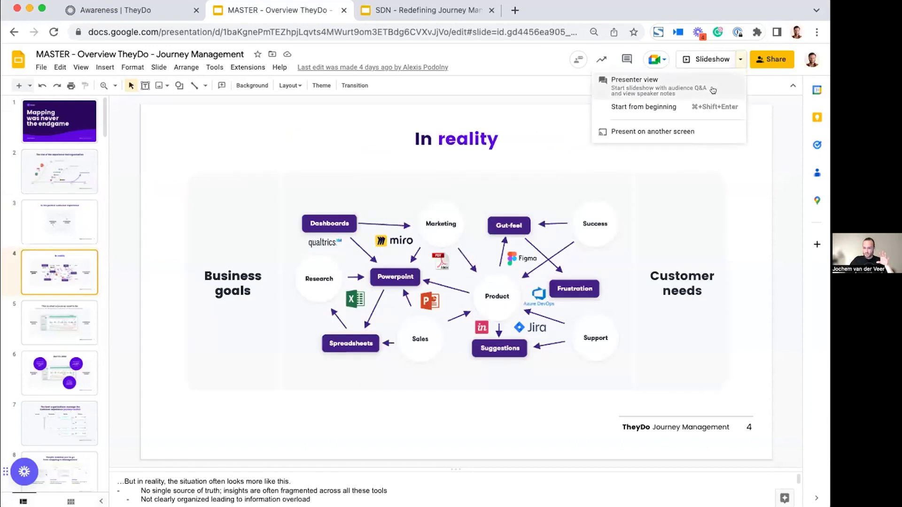
{"action": "left_click", "coordinate": [708, 86]}
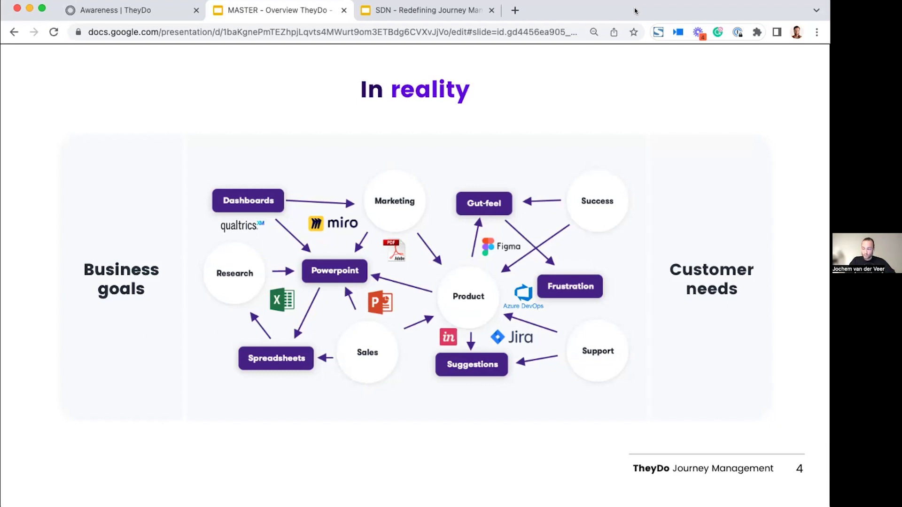
Step: Switch back to TheyDo, check which metrics can be added to the Summary lane's "I choose a mobile subscription" journey, and return to the Awareness board
{"action": "left_click", "coordinate": [117, 7]}
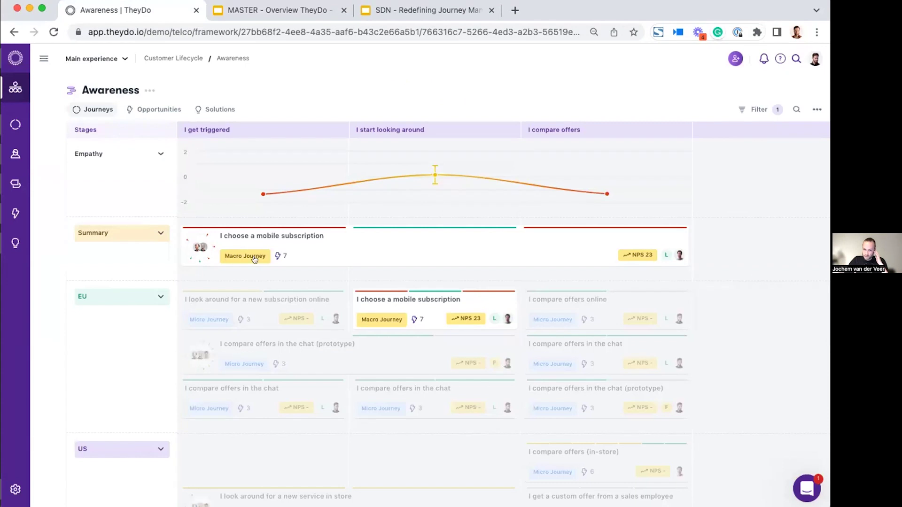
{"action": "left_click", "coordinate": [355, 253]}
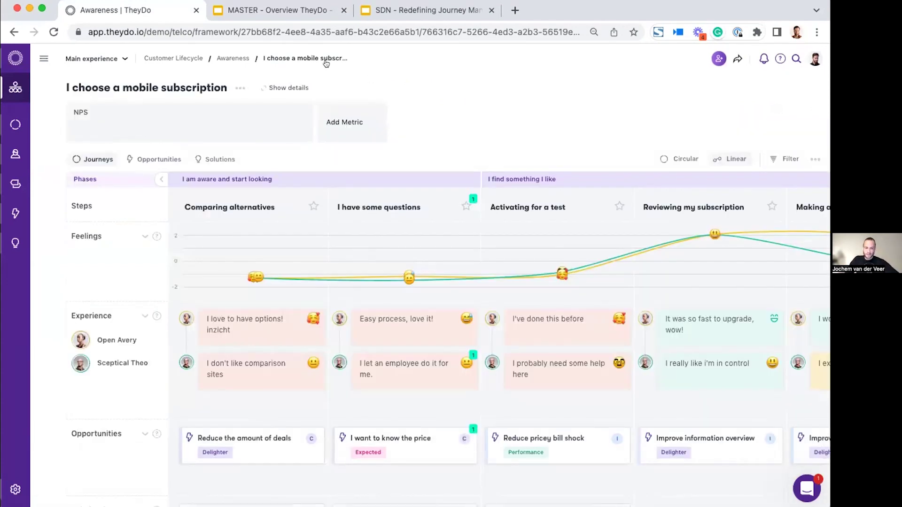
{"action": "left_click", "coordinate": [367, 114]}
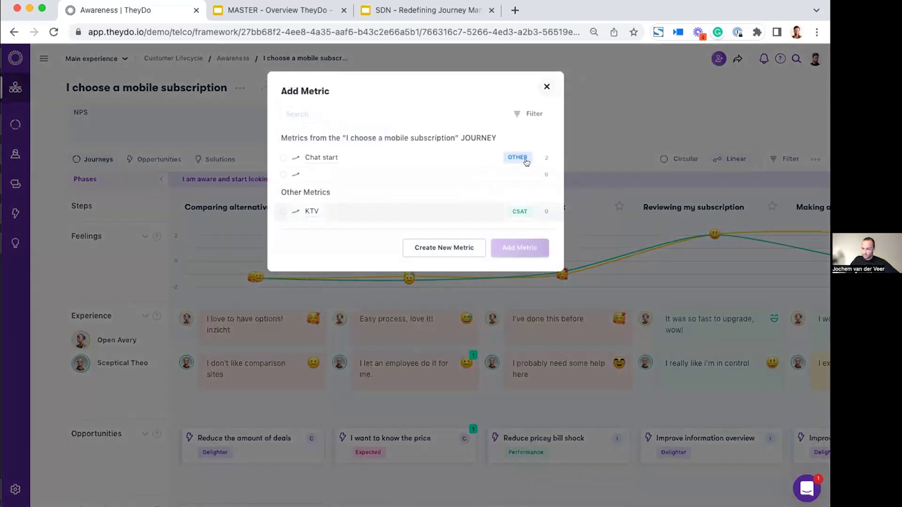
{"action": "left_click", "coordinate": [546, 86]}
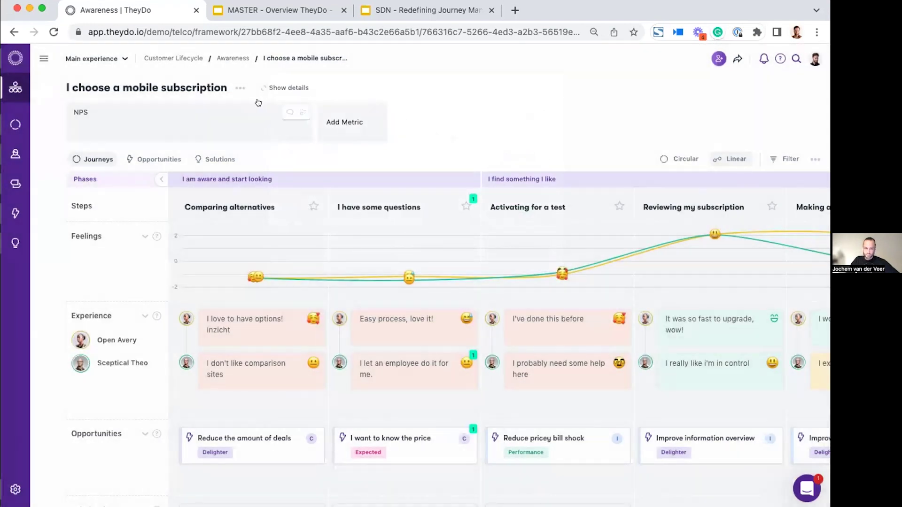
{"action": "left_click", "coordinate": [233, 58]}
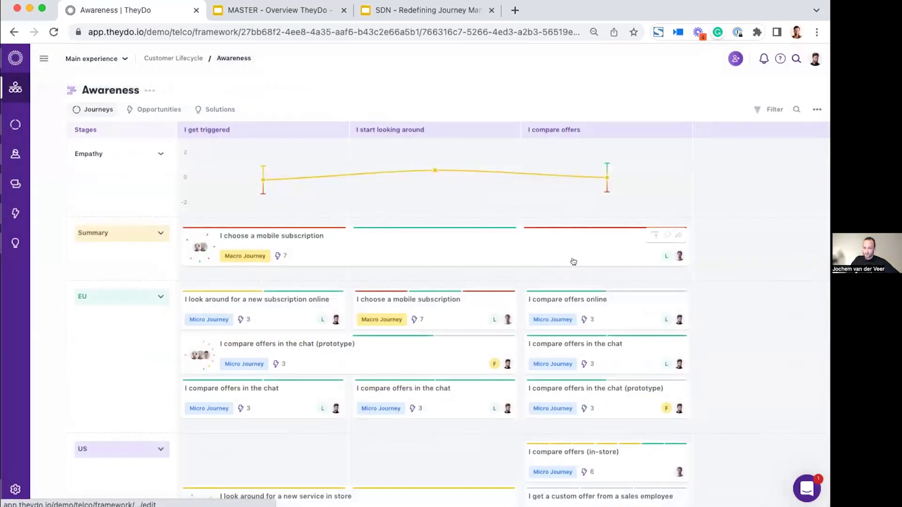